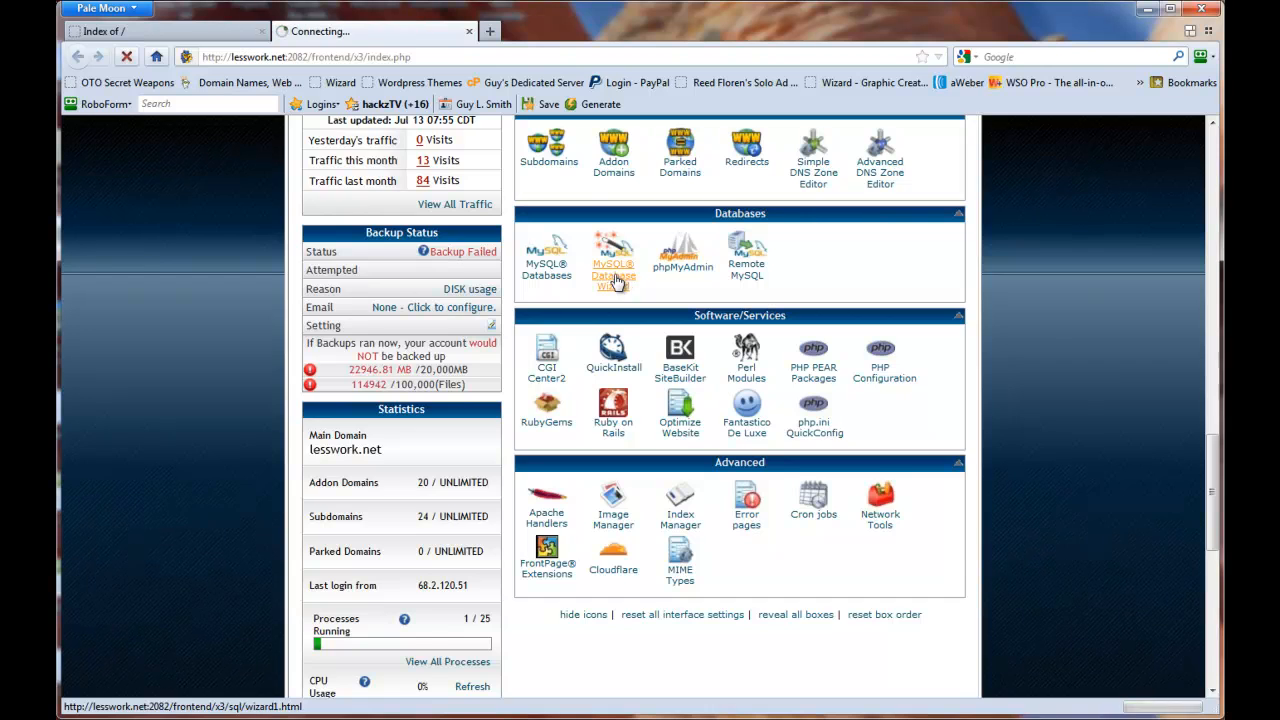
Create a new MySQL database with the name azsno after the account prefix.
{"action": "double_click", "coordinate": [507, 424]}
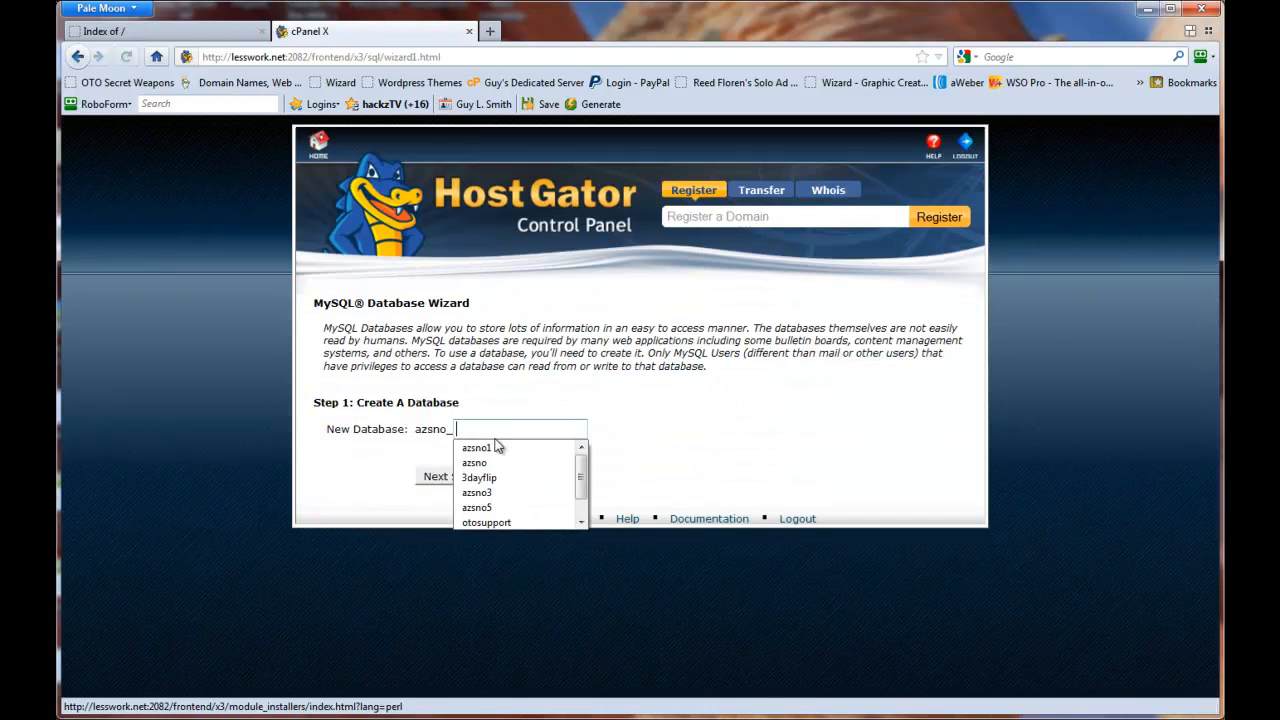
{"action": "left_click", "coordinate": [488, 458]}
{"action": "left_click", "coordinate": [457, 476]}
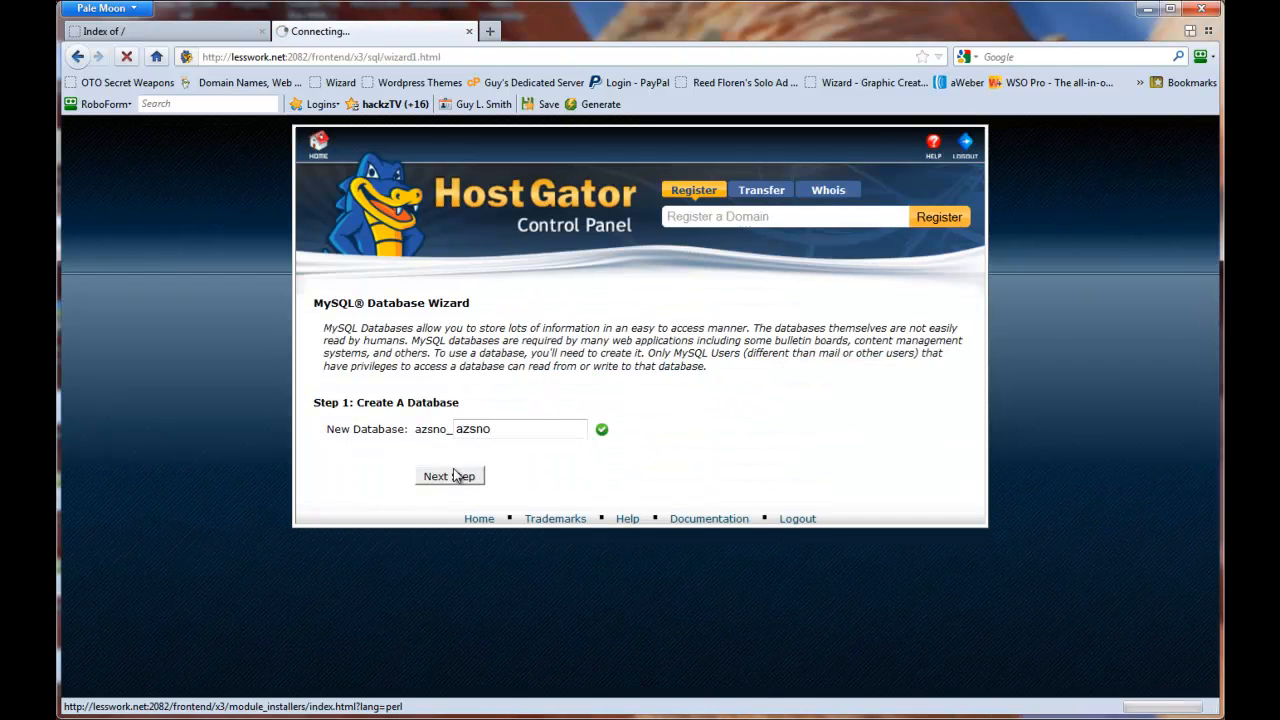
Enter azsno as the database username and generate a random password for it.
{"action": "double_click", "coordinate": [511, 402]}
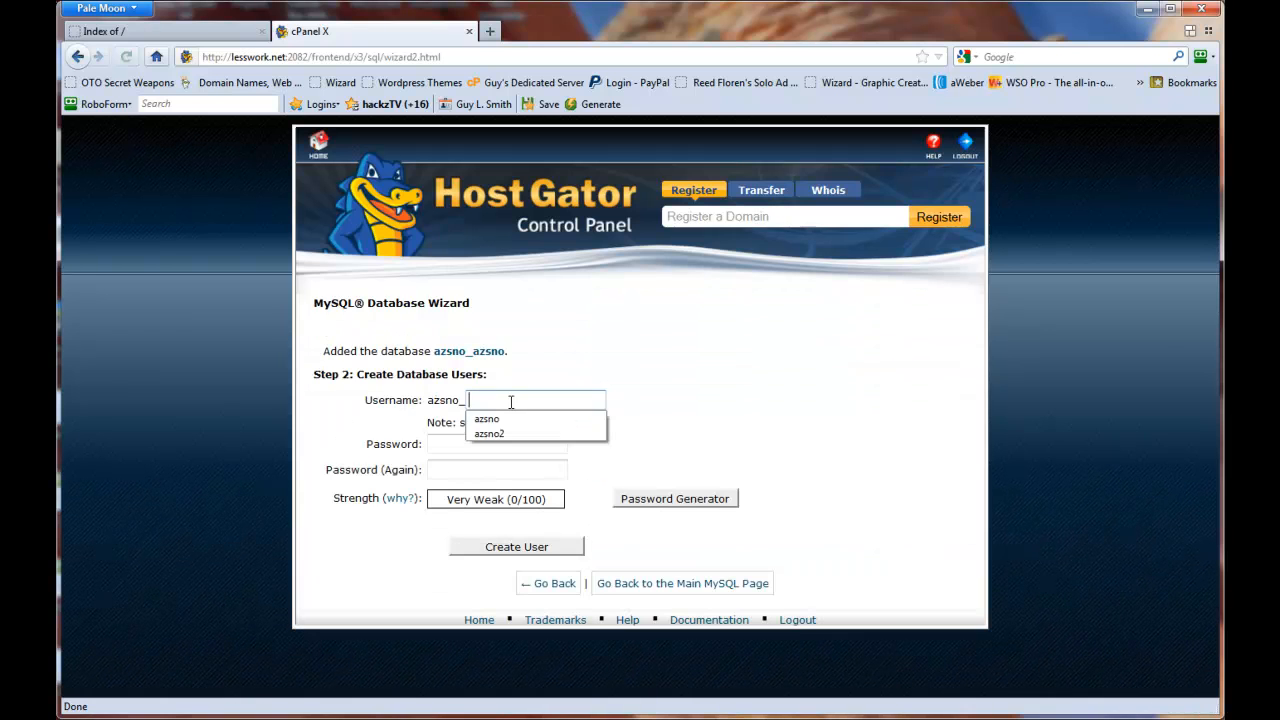
{"action": "left_click", "coordinate": [488, 418]}
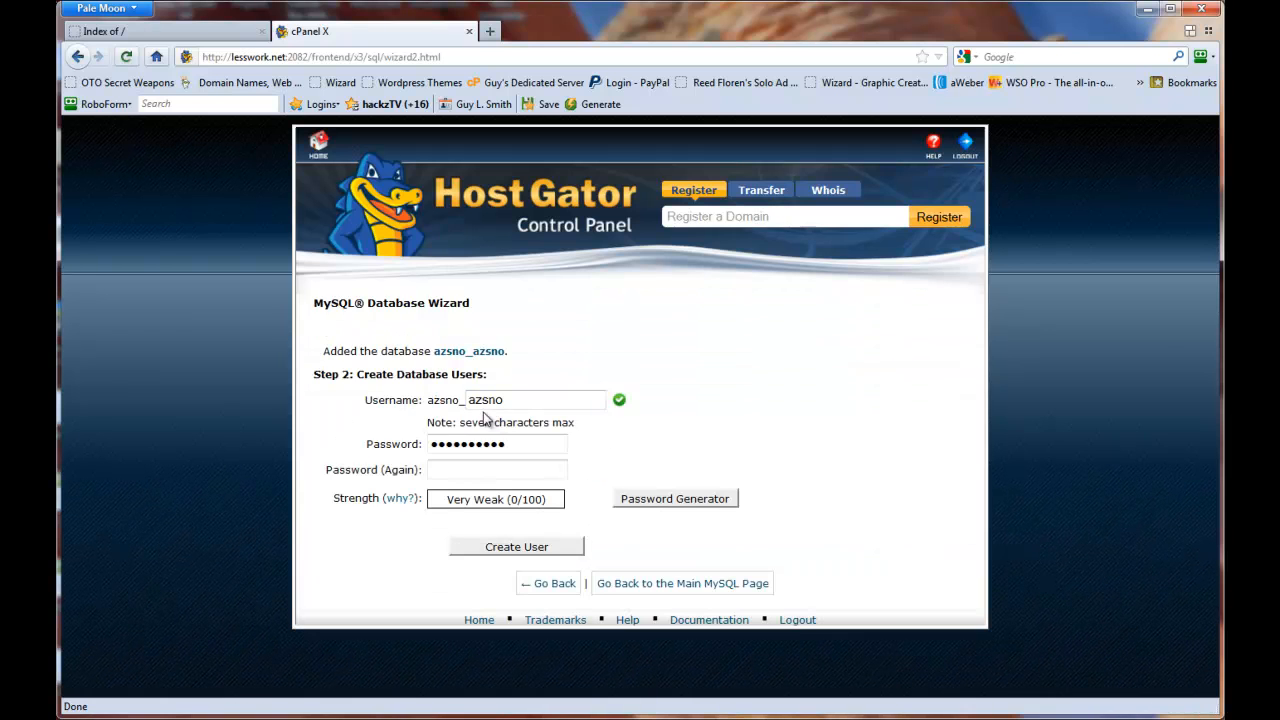
{"action": "left_click", "coordinate": [657, 499]}
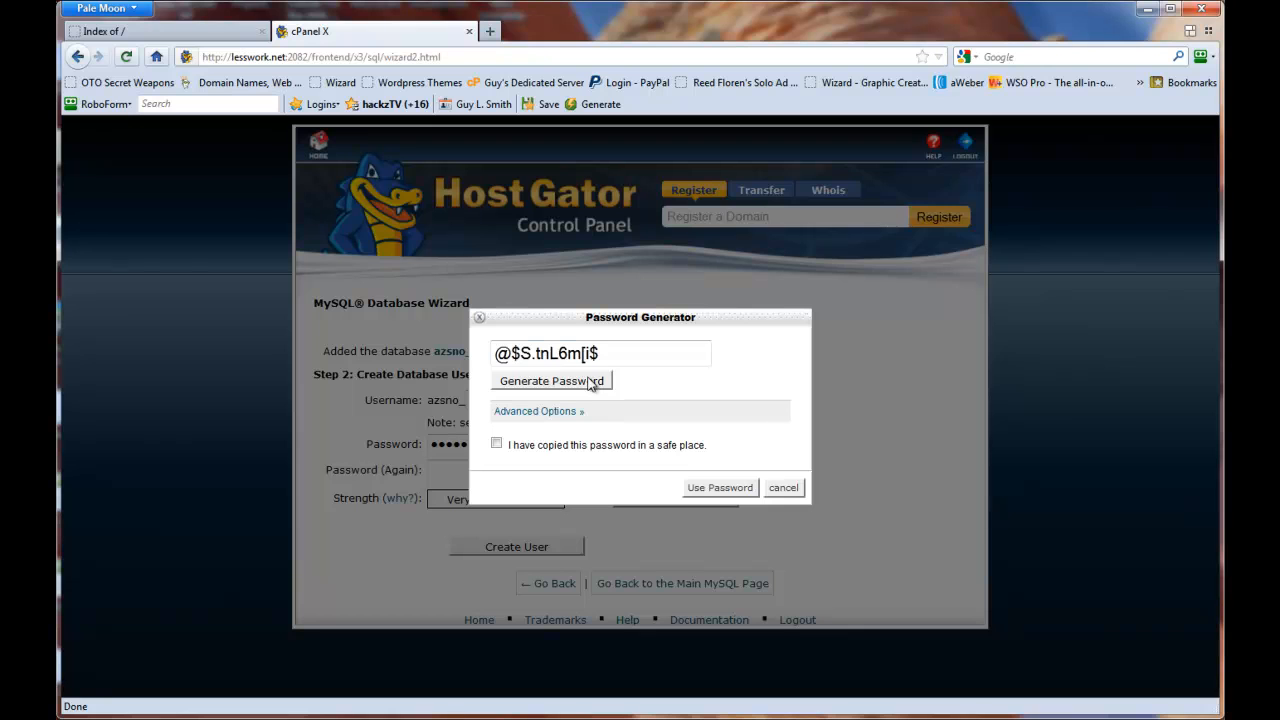
Copy the generated password into a blank Notepad document and minimize Notepad.
{"action": "left_click_drag", "start_coordinate": [612, 355], "coordinate": [491, 347]}
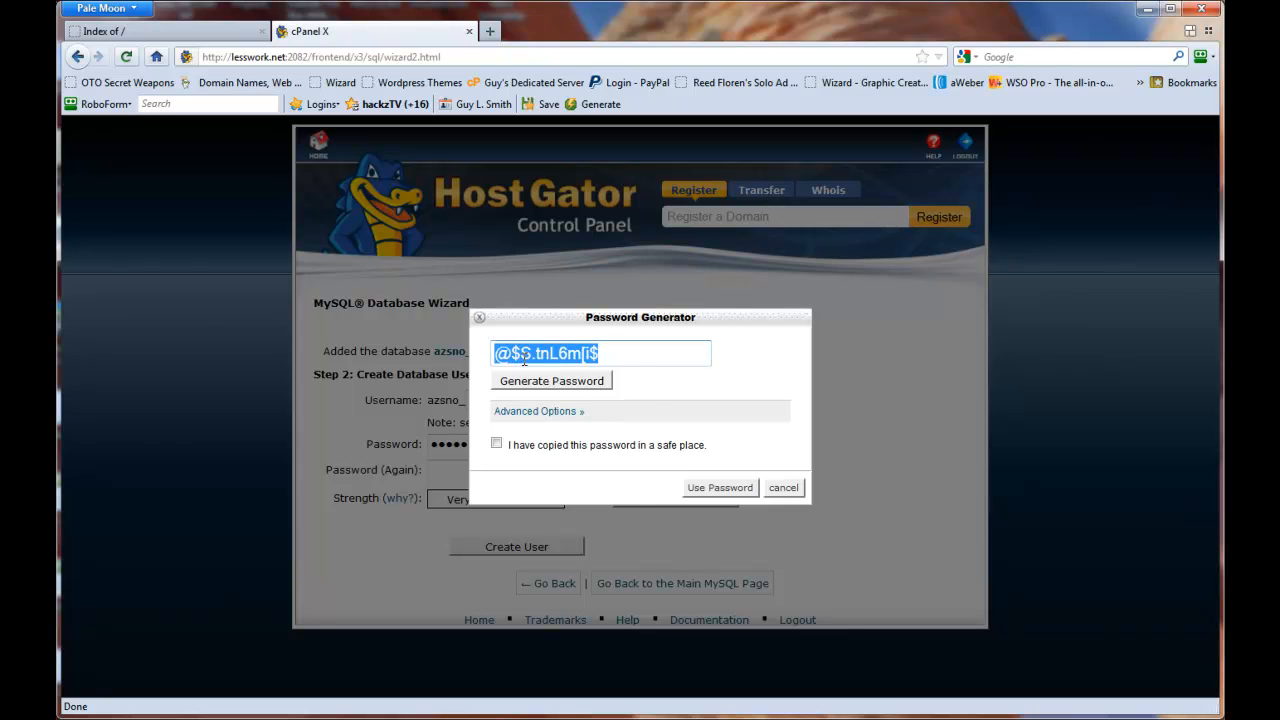
{"action": "right_click", "coordinate": [524, 360]}
{"action": "left_click", "coordinate": [563, 415]}
{"action": "left_click", "coordinate": [68, 712]}
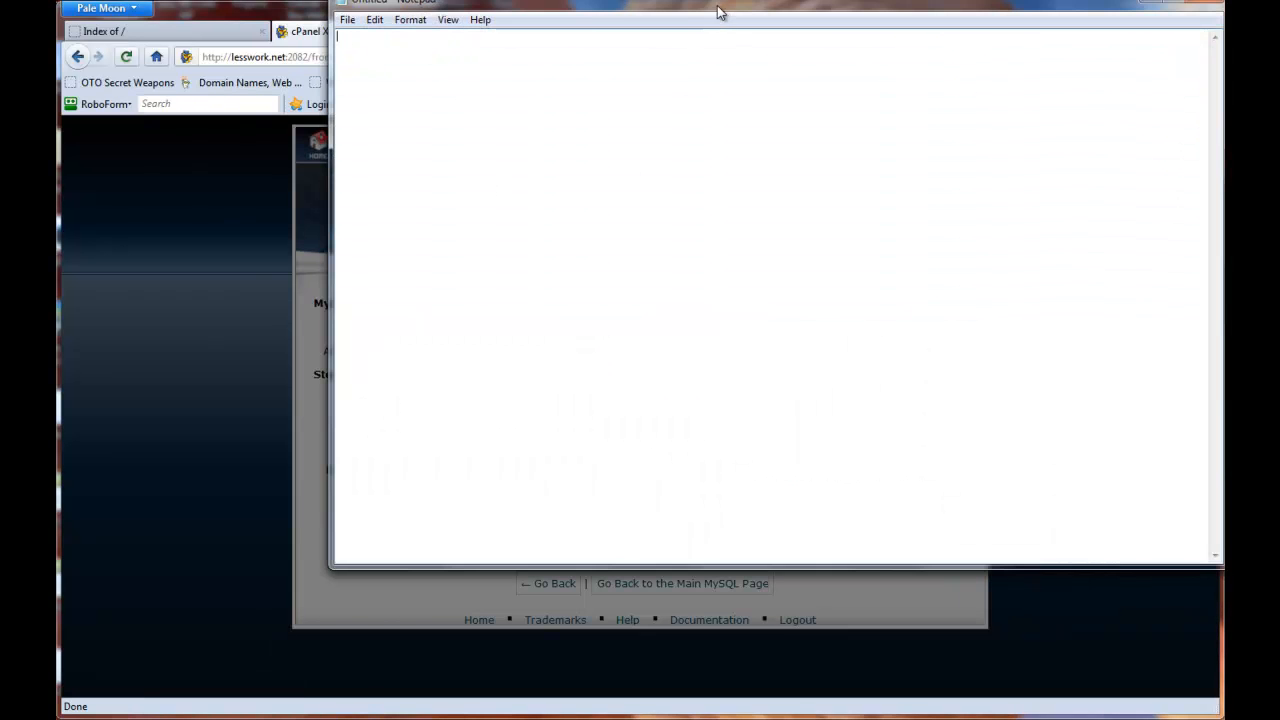
{"action": "left_click_drag", "start_coordinate": [717, 6], "coordinate": [641, 101]}
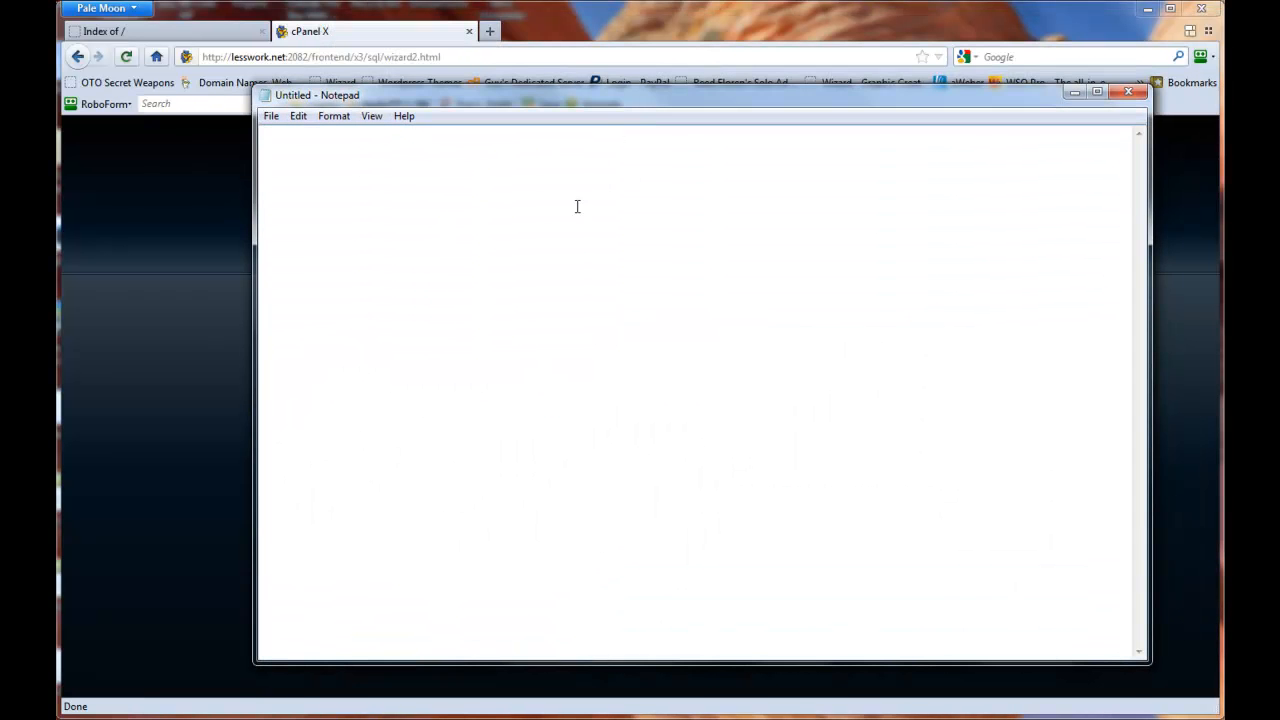
{"action": "key", "text": "ctrl+v"}
{"action": "left_click", "coordinate": [1072, 95]}
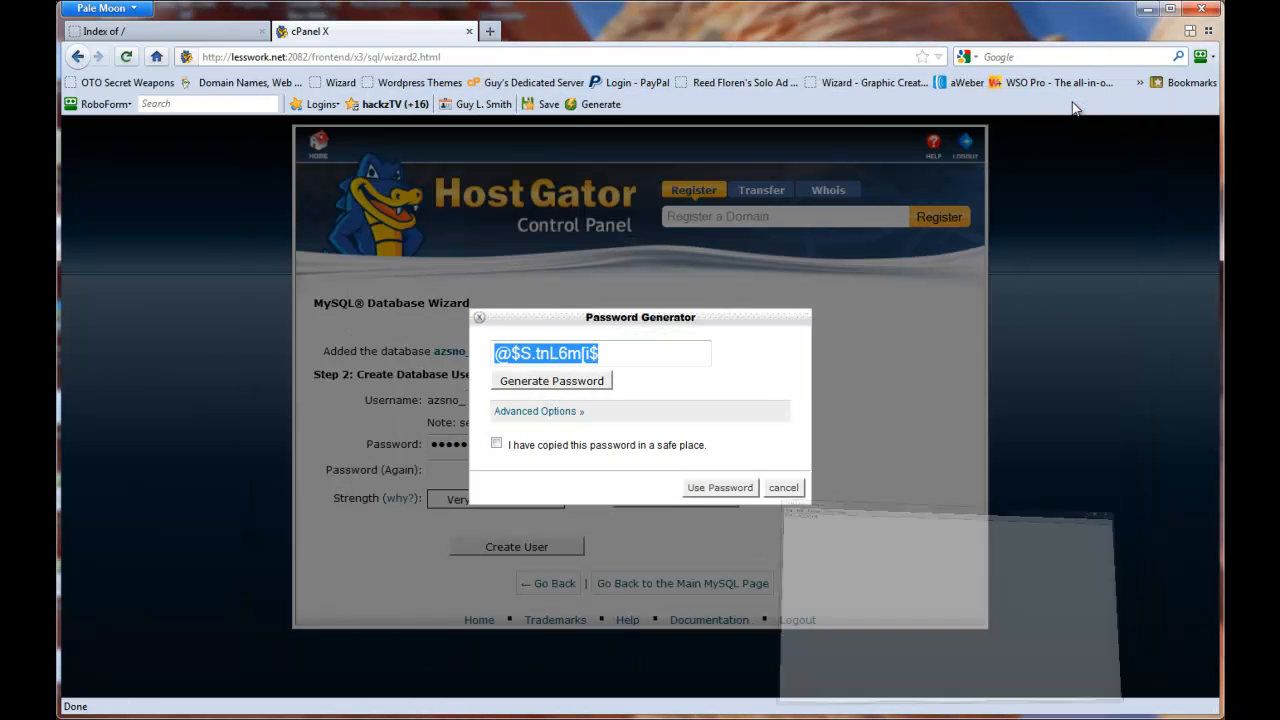
Confirm the generated password has been copied, apply it to both password fields and create the database user.
{"action": "left_click", "coordinate": [494, 444]}
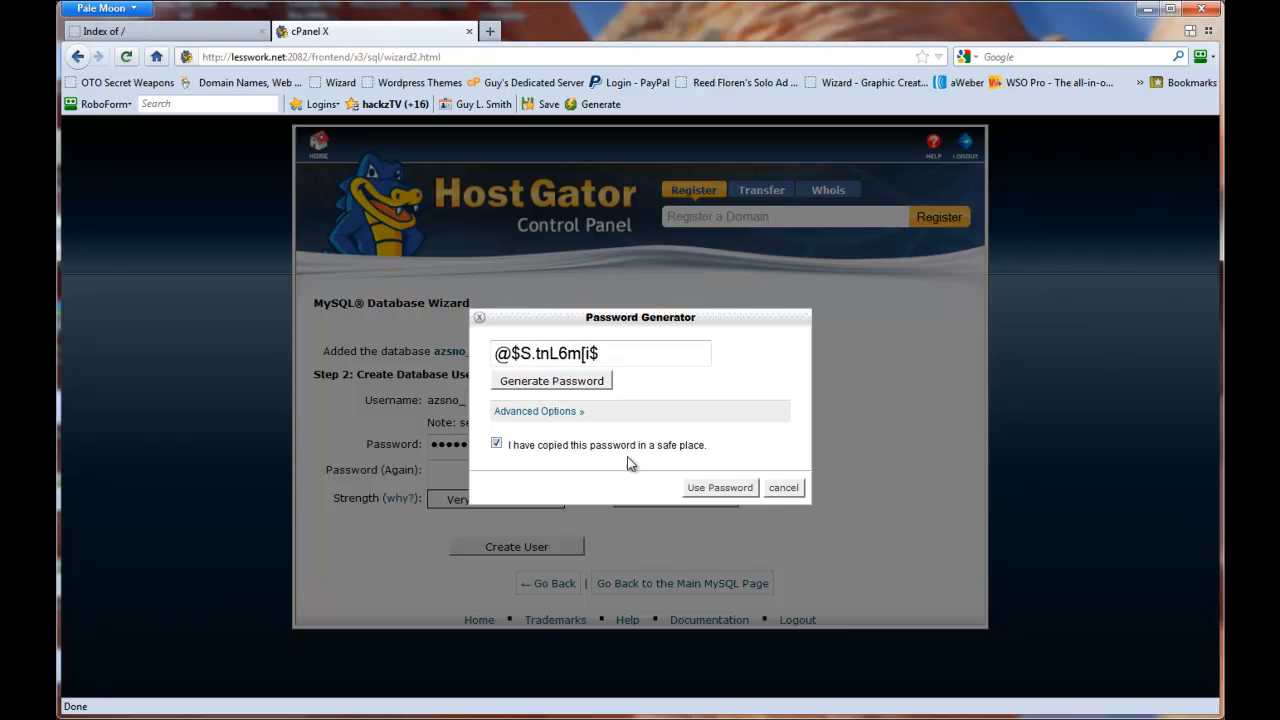
{"action": "left_click", "coordinate": [718, 487]}
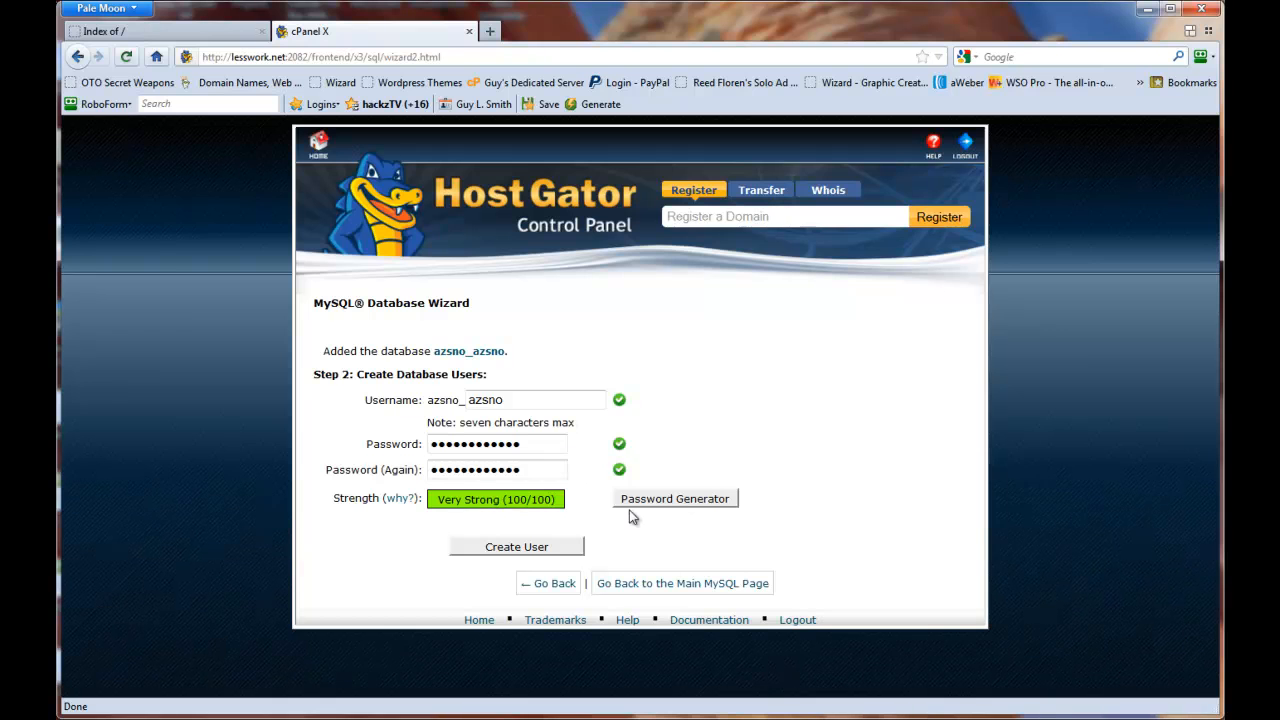
{"action": "left_click", "coordinate": [523, 547]}
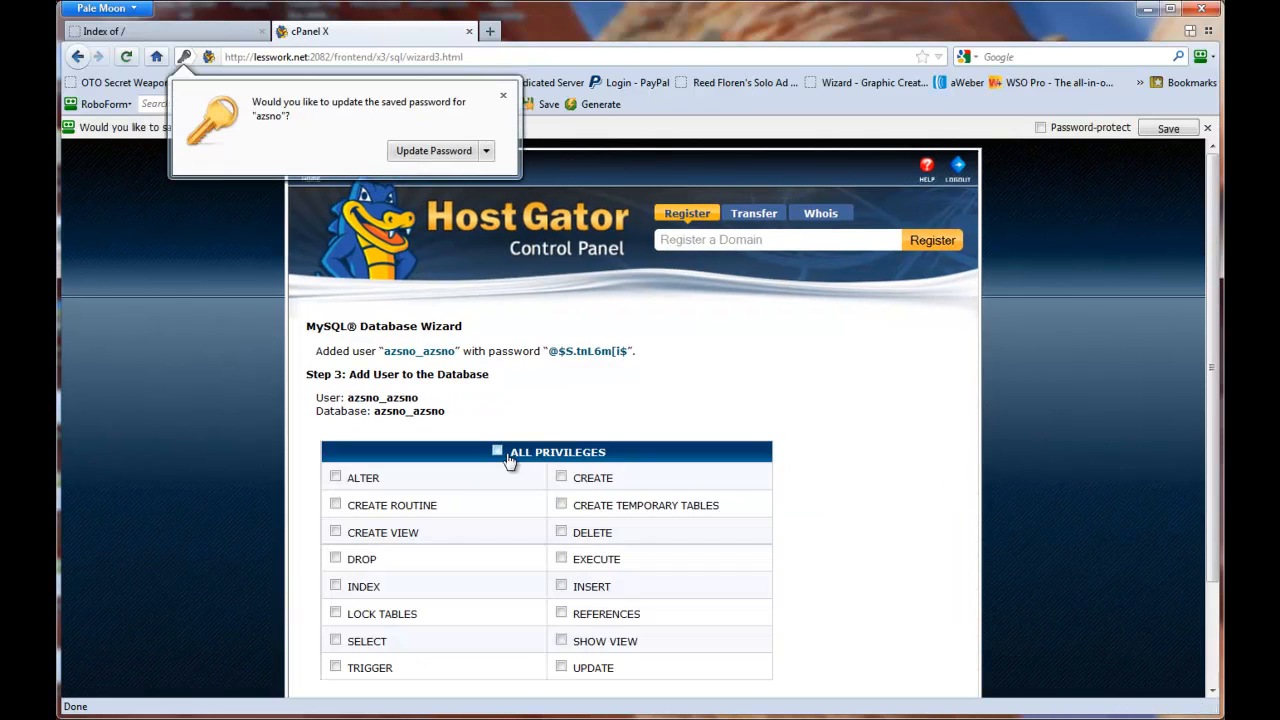
Grant the user azsno_azsno all privileges on the azsno_azsno database.
{"action": "left_click", "coordinate": [497, 452]}
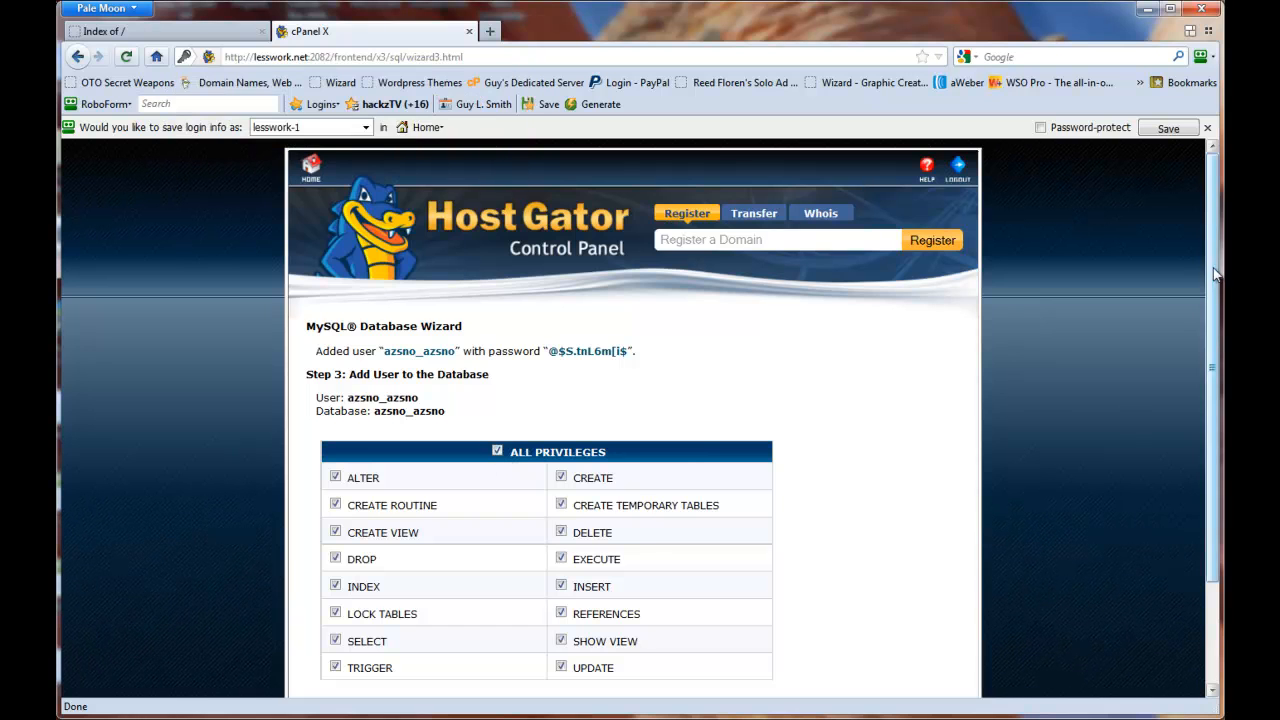
{"action": "scroll", "coordinate": [559, 570], "scroll_direction": "down", "scroll_amount": 2}
{"action": "left_click", "coordinate": [343, 594]}
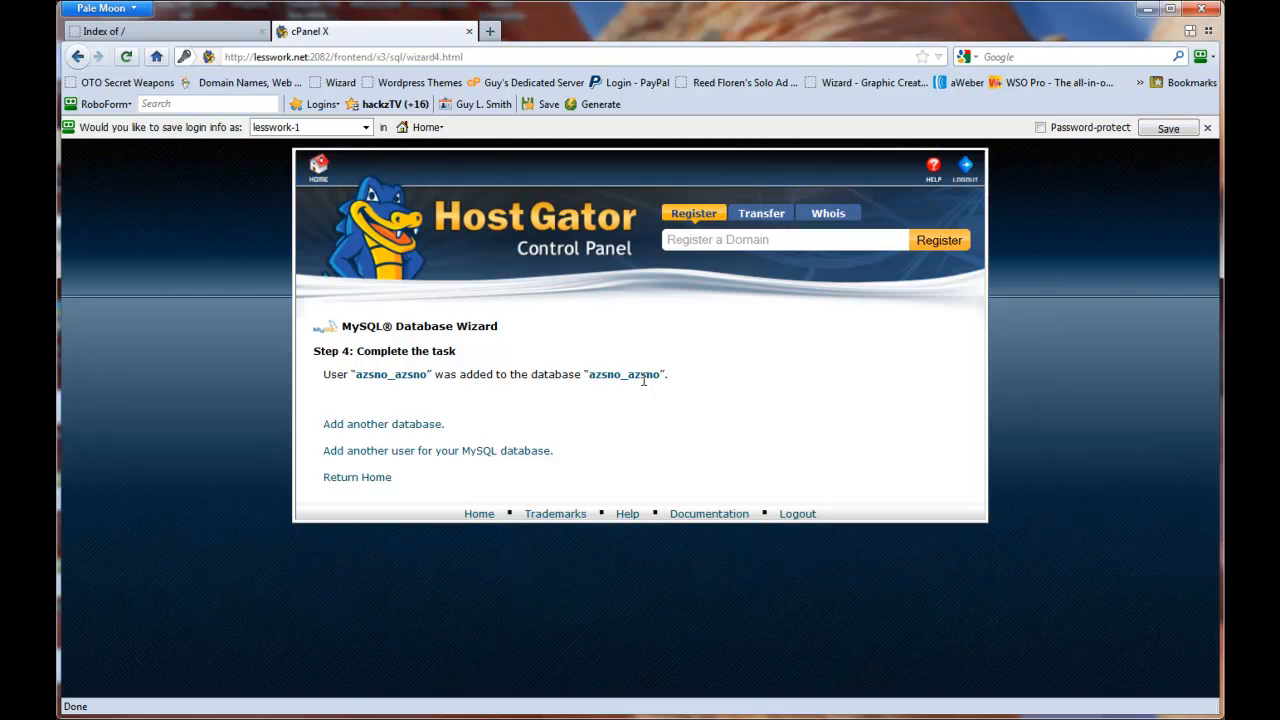
Return to the control panel home, open File Manager and start a file upload into public_html/AOCCLONEMASTER.INFO.
{"action": "left_click", "coordinate": [318, 168]}
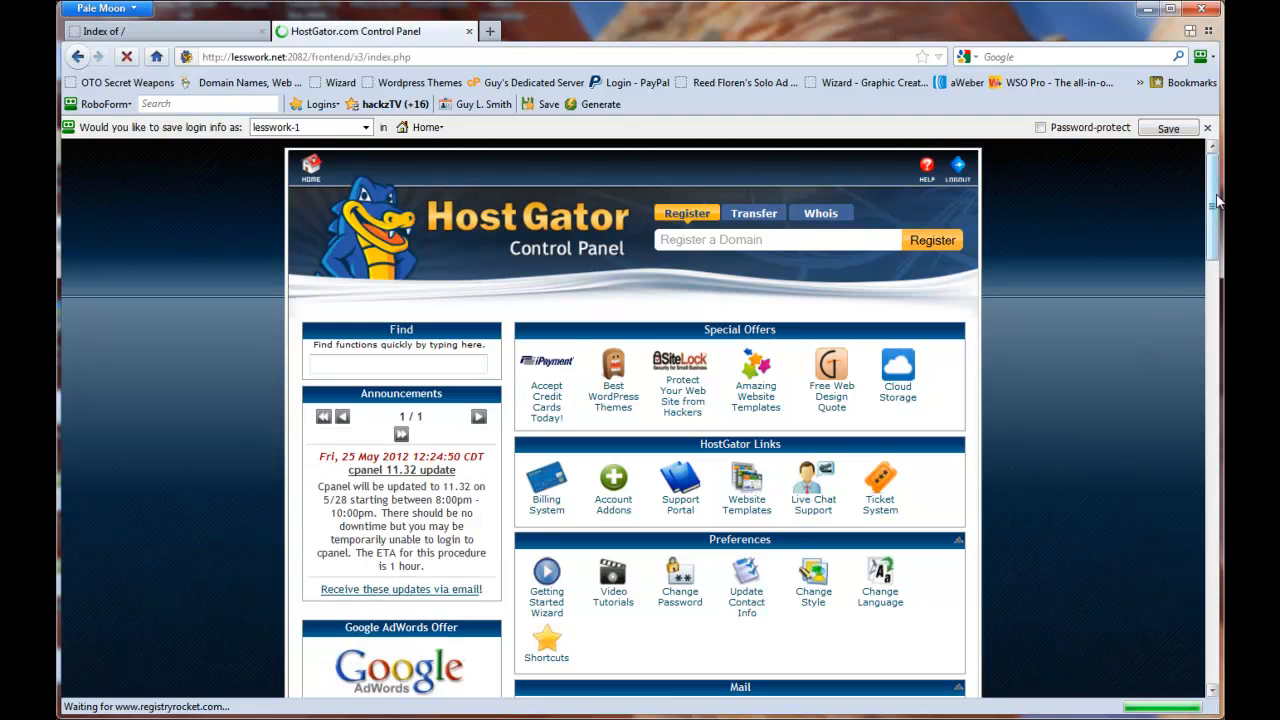
{"action": "left_click_drag", "start_coordinate": [1214, 198], "coordinate": [1210, 325]}
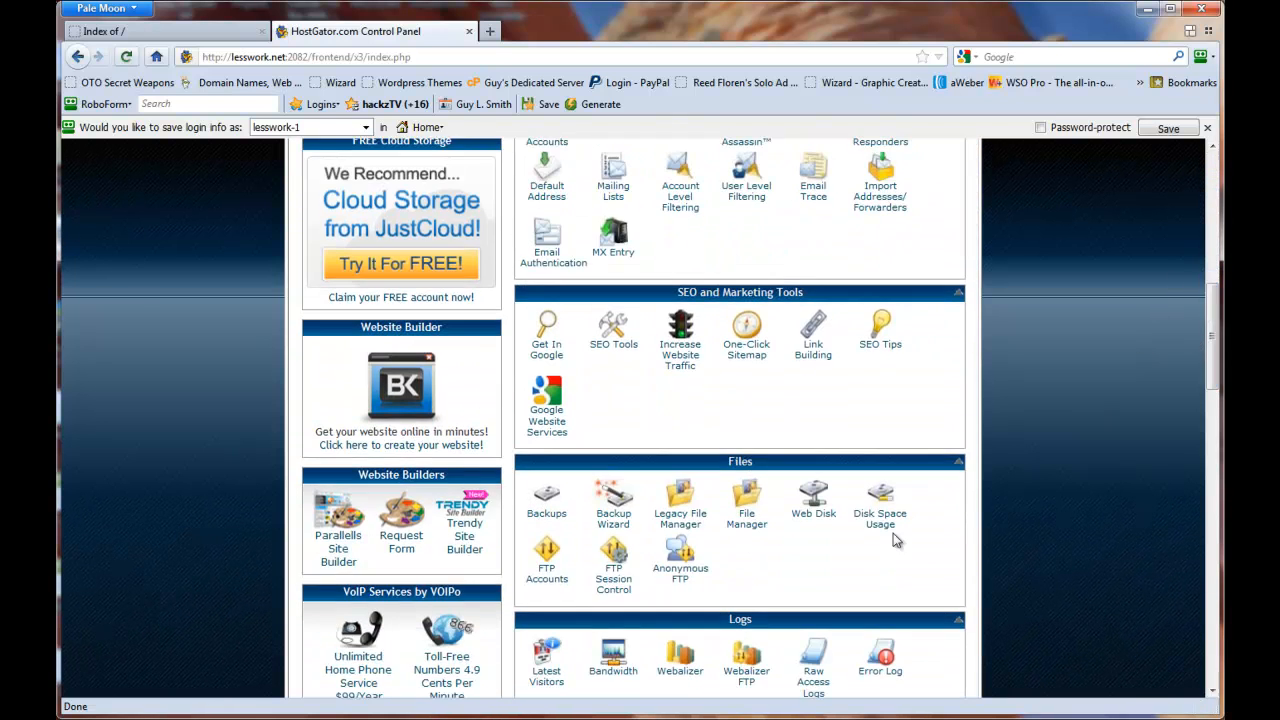
{"action": "left_click", "coordinate": [756, 526]}
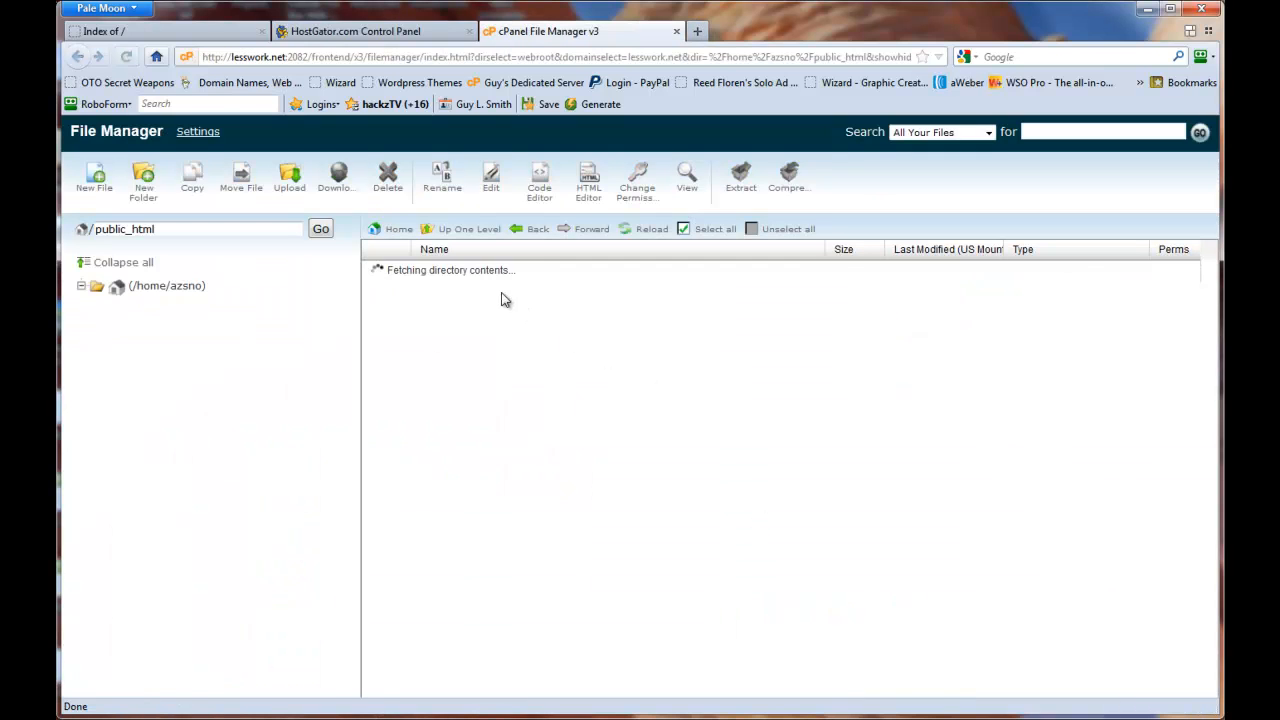
{"action": "left_click", "coordinate": [384, 300]}
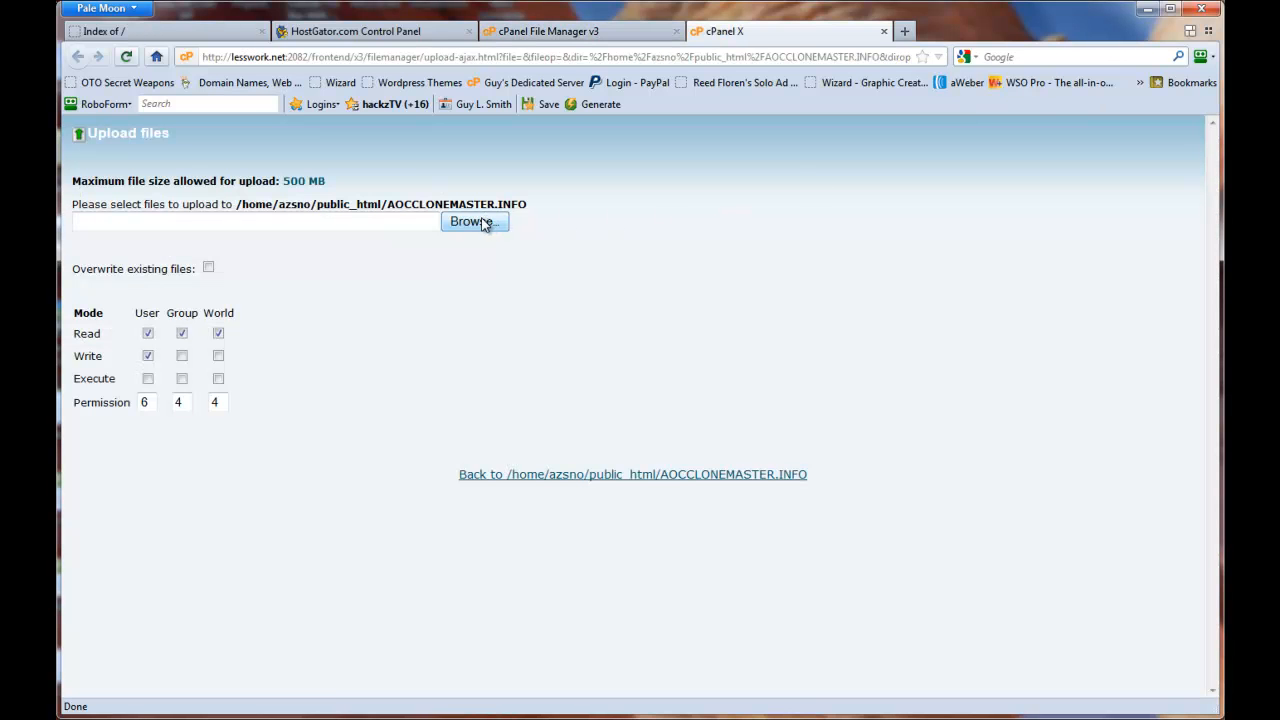
{"action": "left_click", "coordinate": [483, 223]}
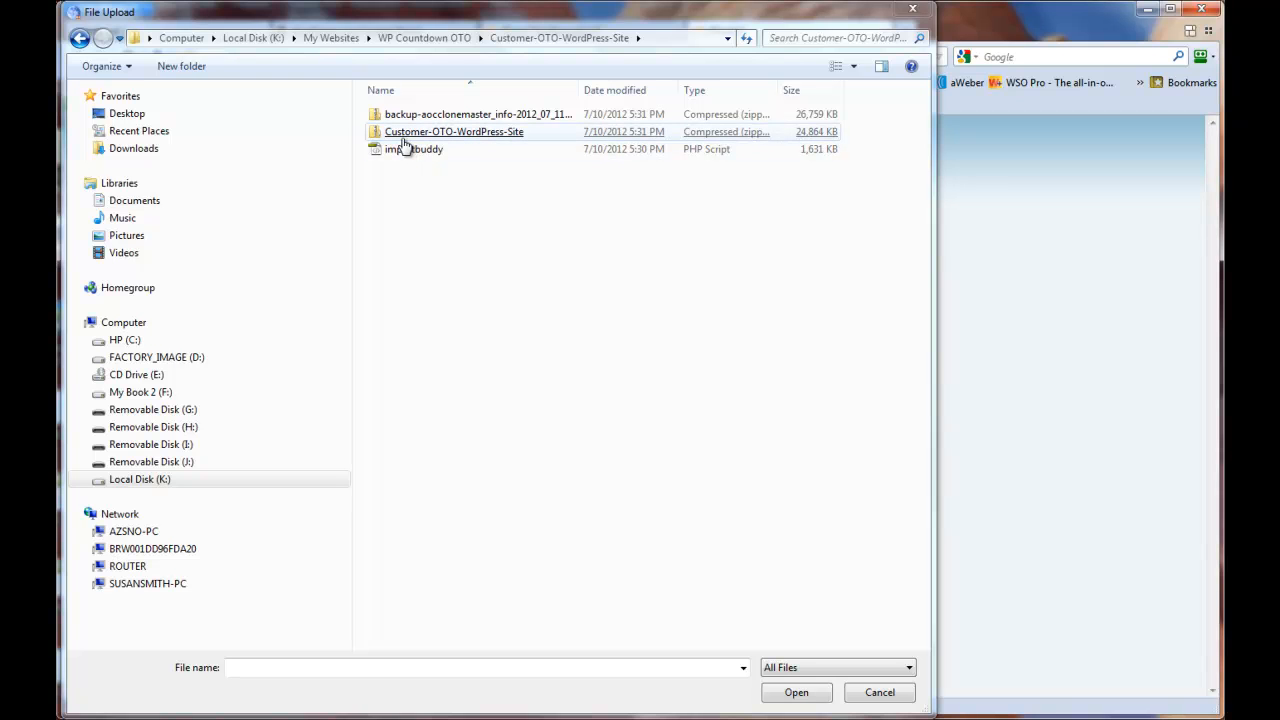
{"action": "left_click", "coordinate": [469, 136]}
{"action": "right_click", "coordinate": [470, 137]}
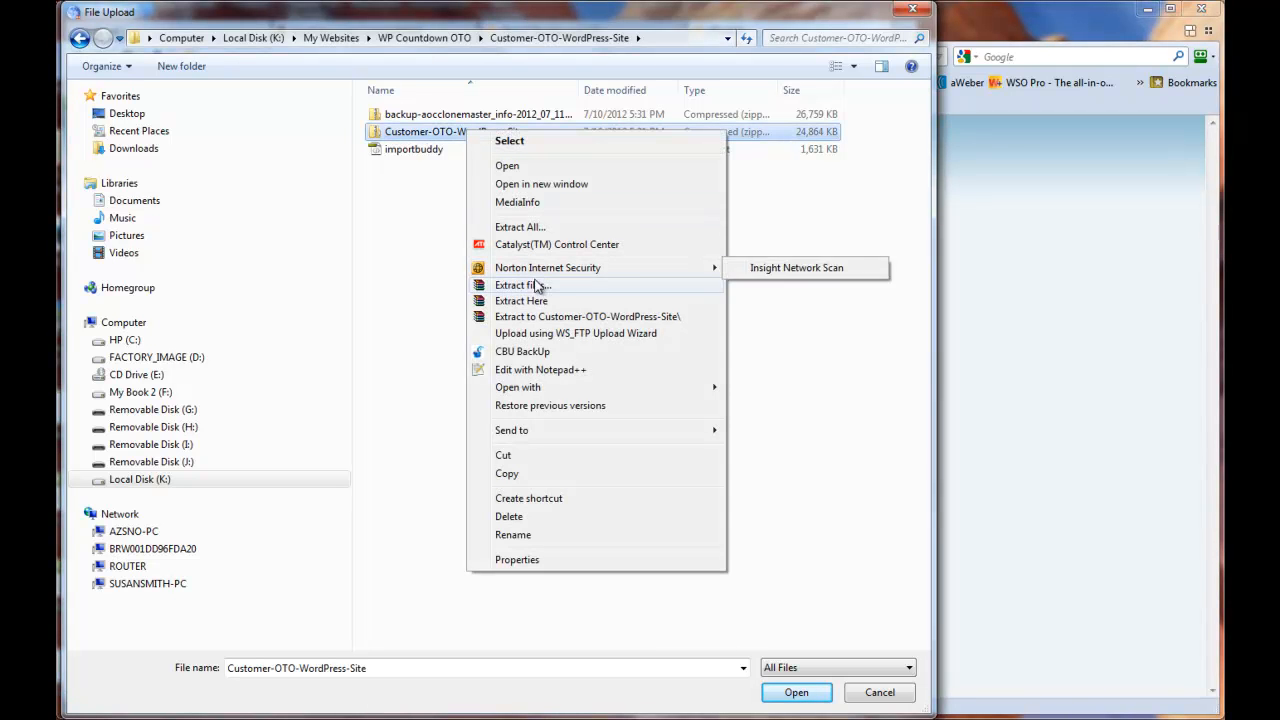
{"action": "left_click", "coordinate": [423, 210]}
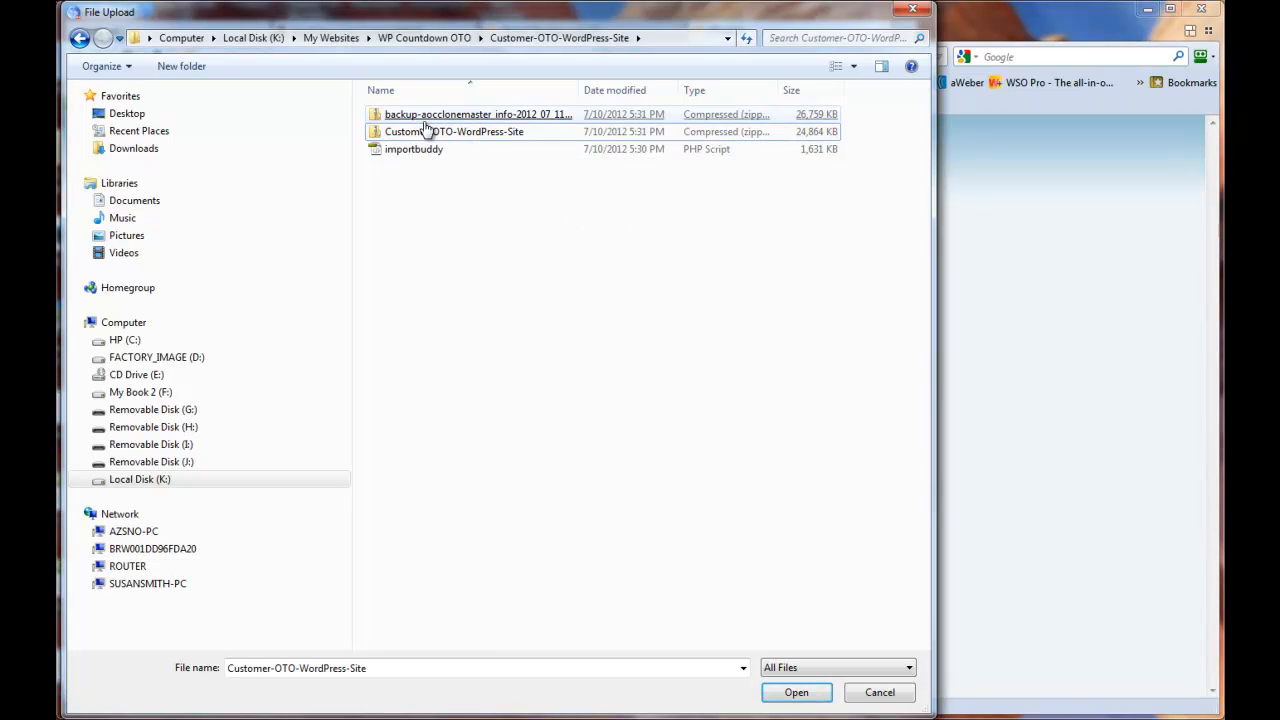
Upload the backup-aocclonemaster_info-2012_07_11-2z2tutkpkz zip and the importbuddy PHP script from the Customer-OTO-WordPress-Site folder.
{"action": "left_click", "coordinate": [424, 117]}
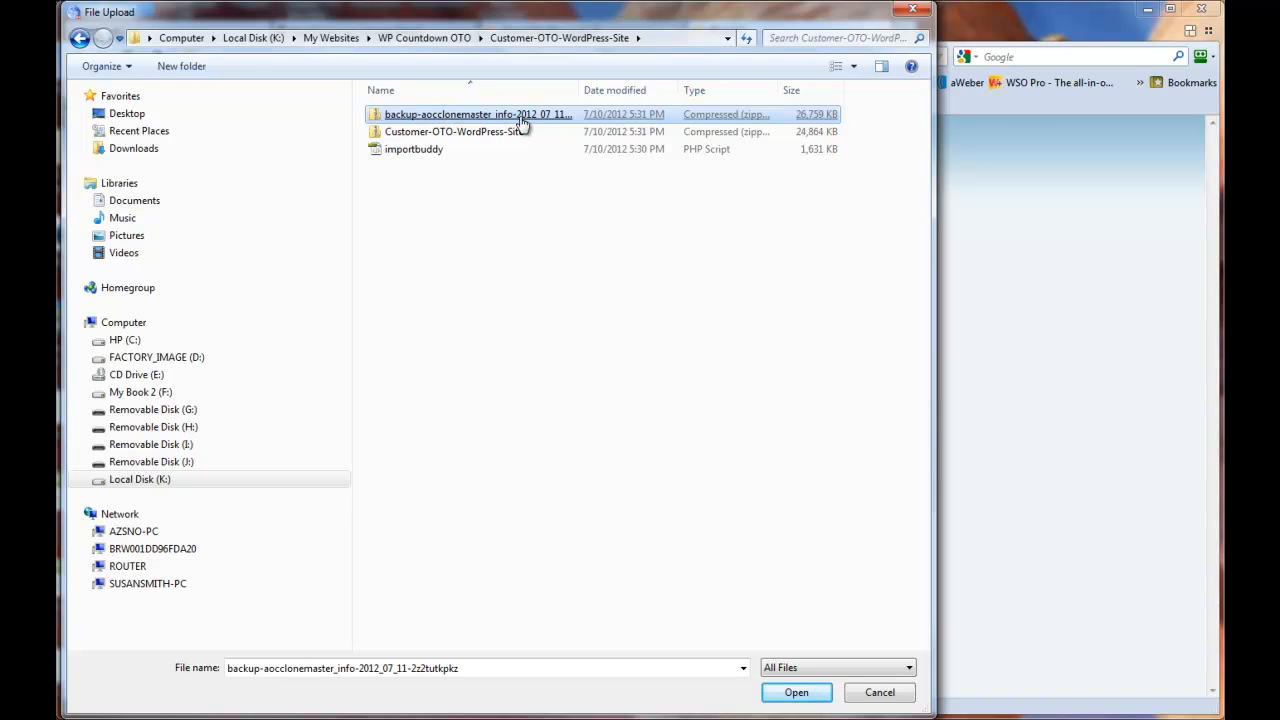
{"action": "left_click_drag", "start_coordinate": [578, 80], "coordinate": [712, 86]}
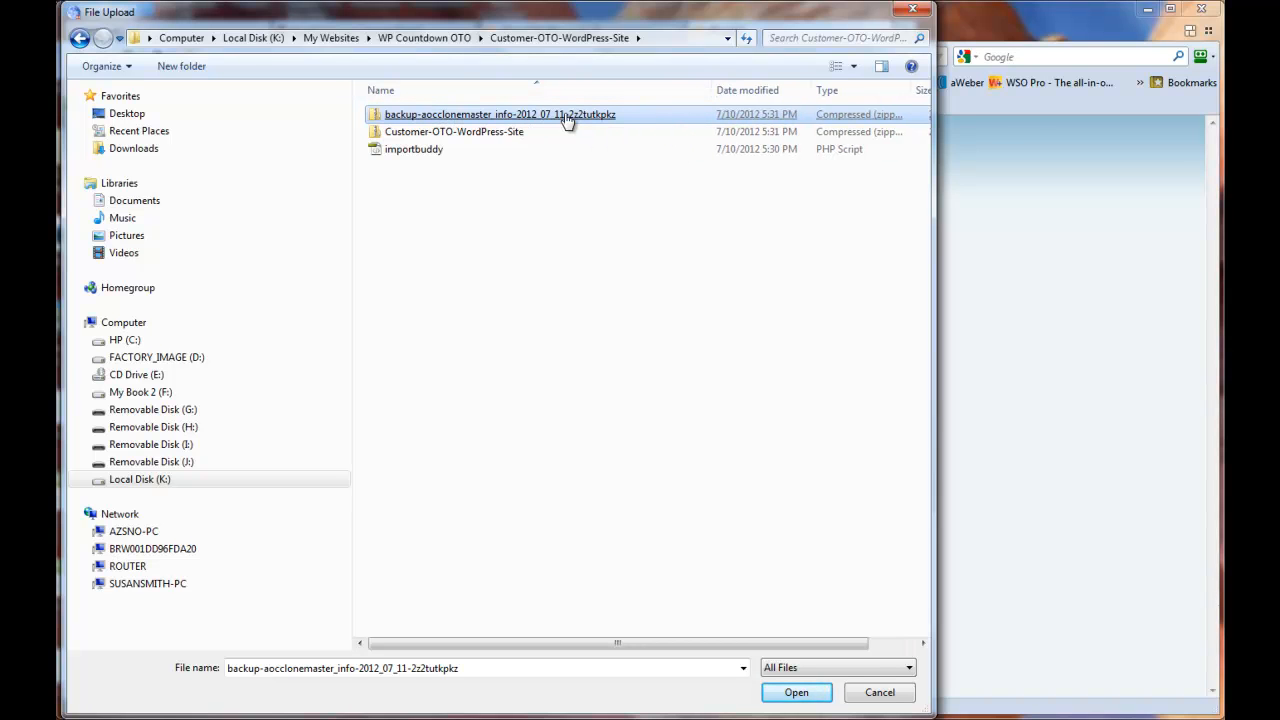
{"action": "left_click", "coordinate": [420, 155]}
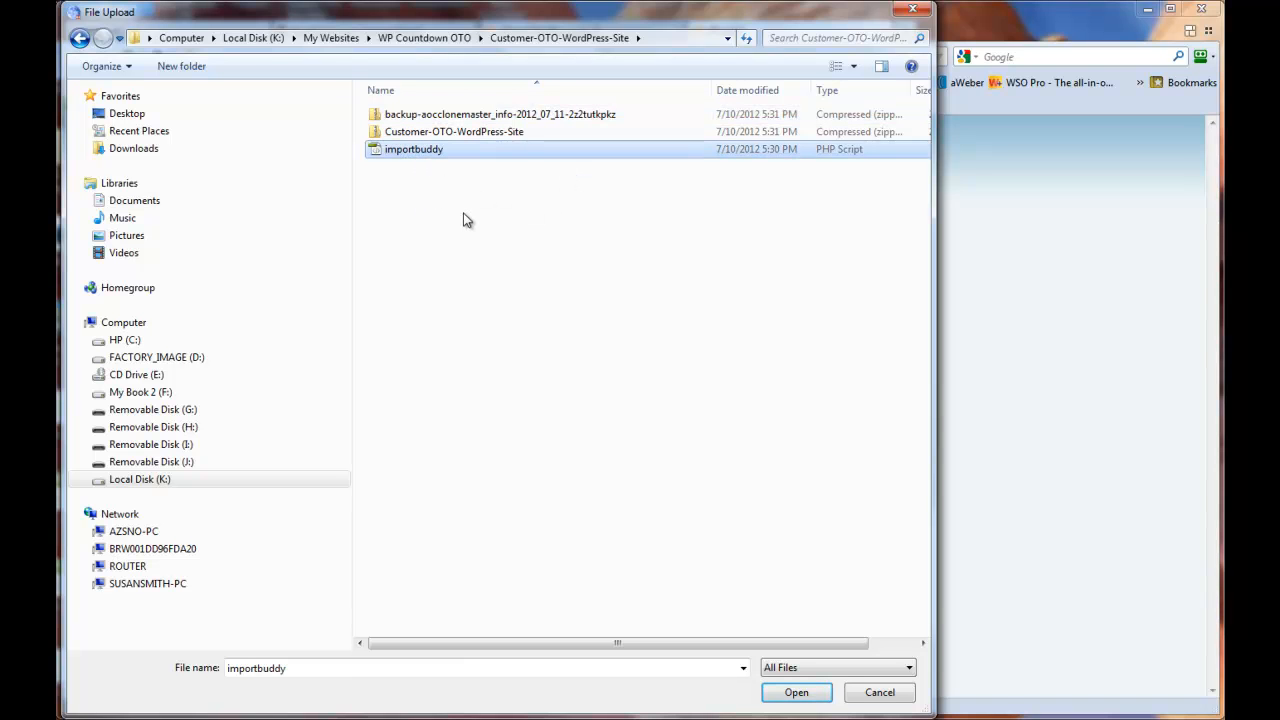
{"action": "left_click", "coordinate": [476, 116]}
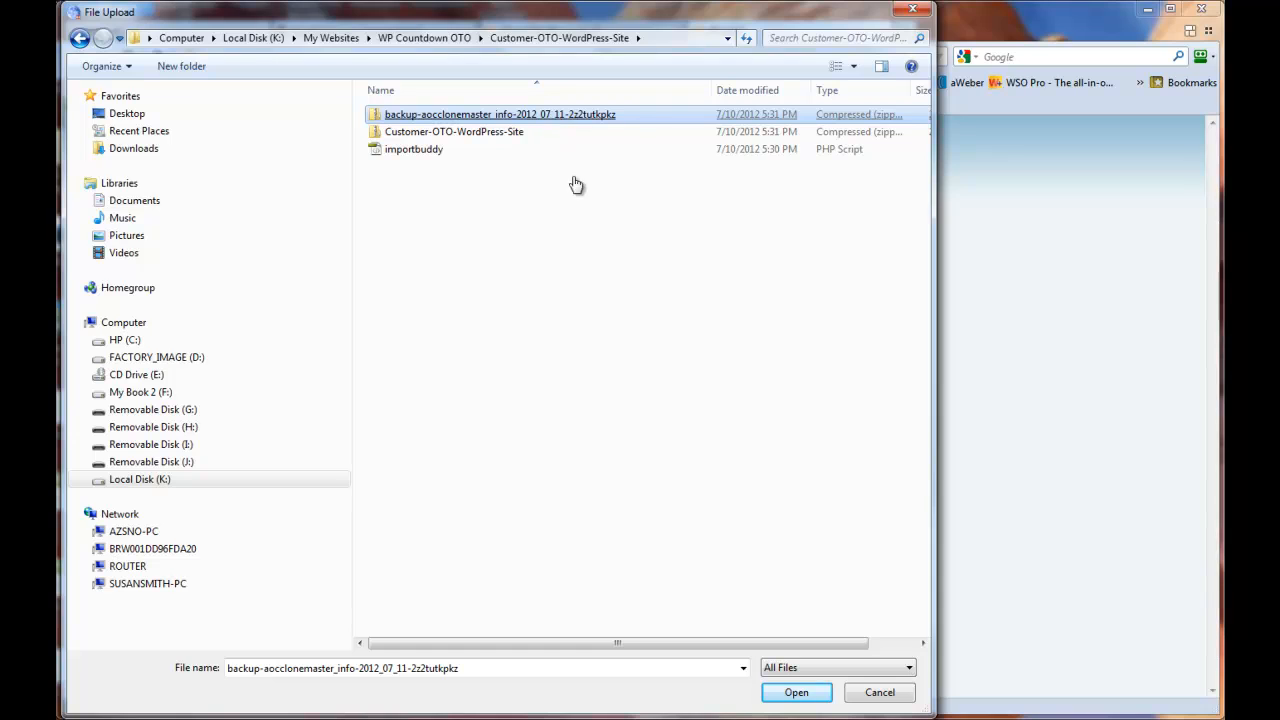
{"action": "key", "text": "Return"}
{"action": "left_click", "coordinate": [478, 222]}
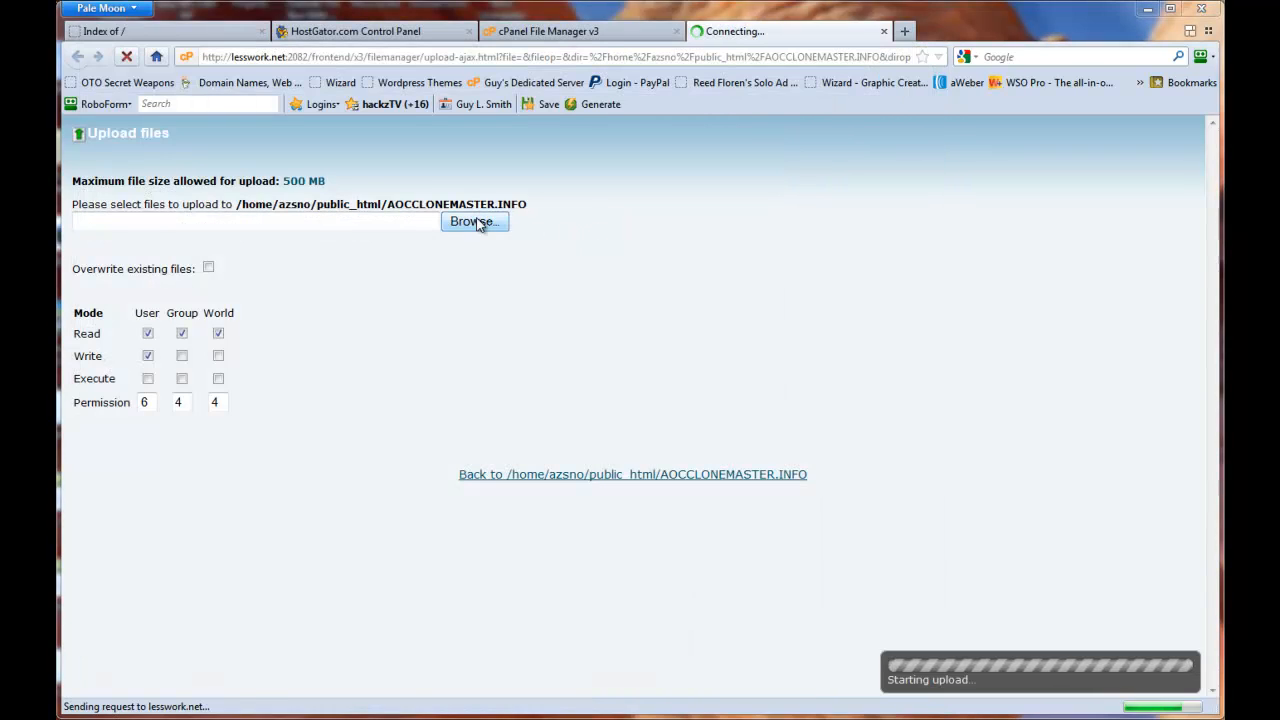
{"action": "double_click", "coordinate": [457, 152]}
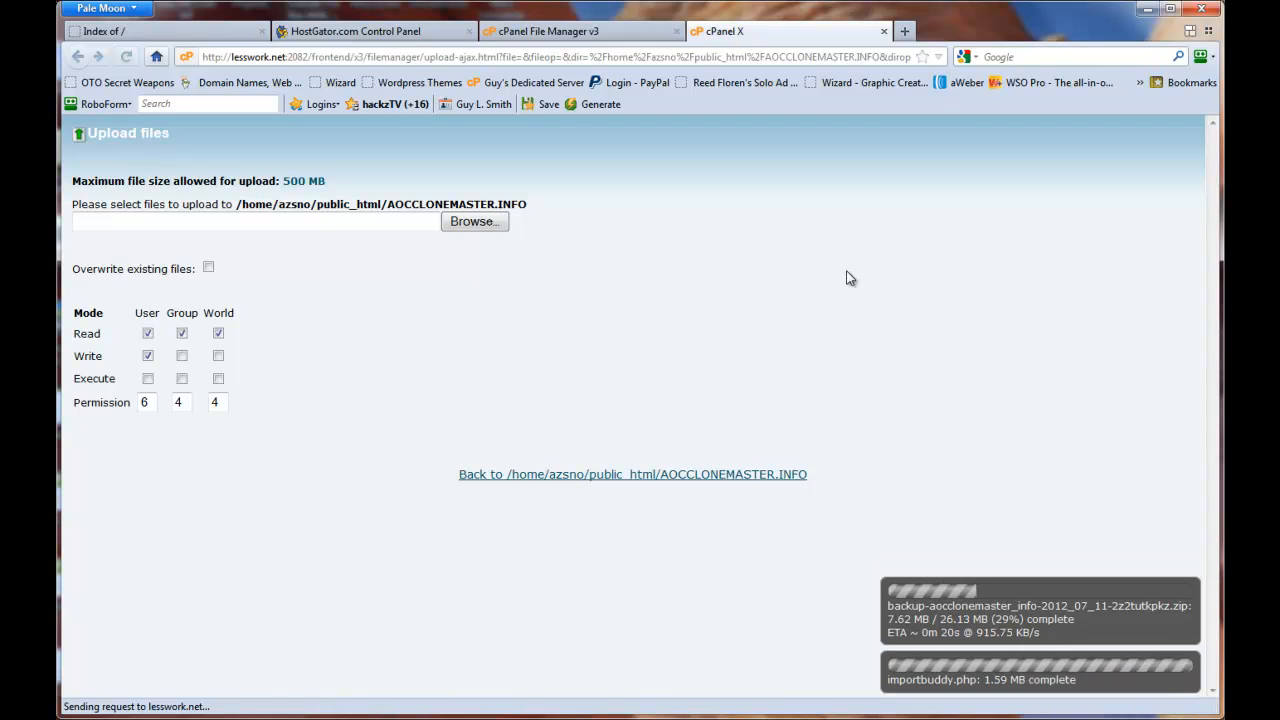
Check the upload progress and reload the aocclonemaster.info directory index to verify that both files are on the server.
{"action": "left_click", "coordinate": [210, 35]}
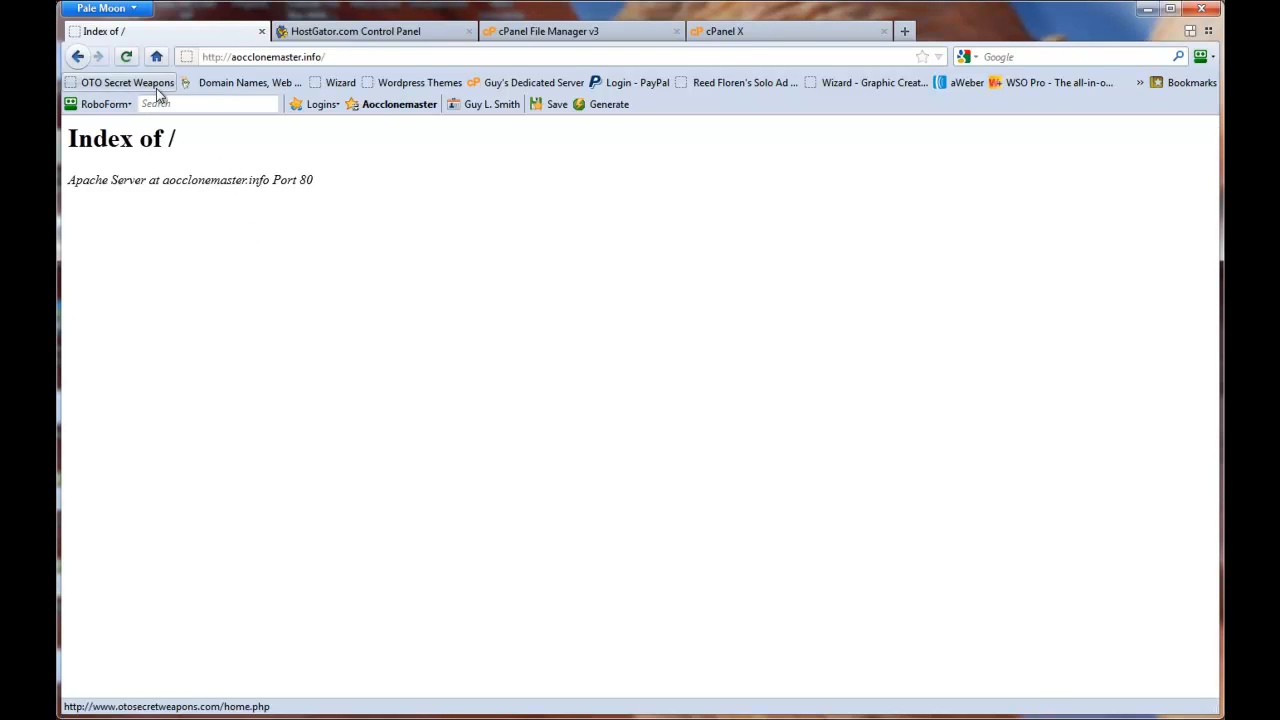
{"action": "left_click", "coordinate": [127, 57]}
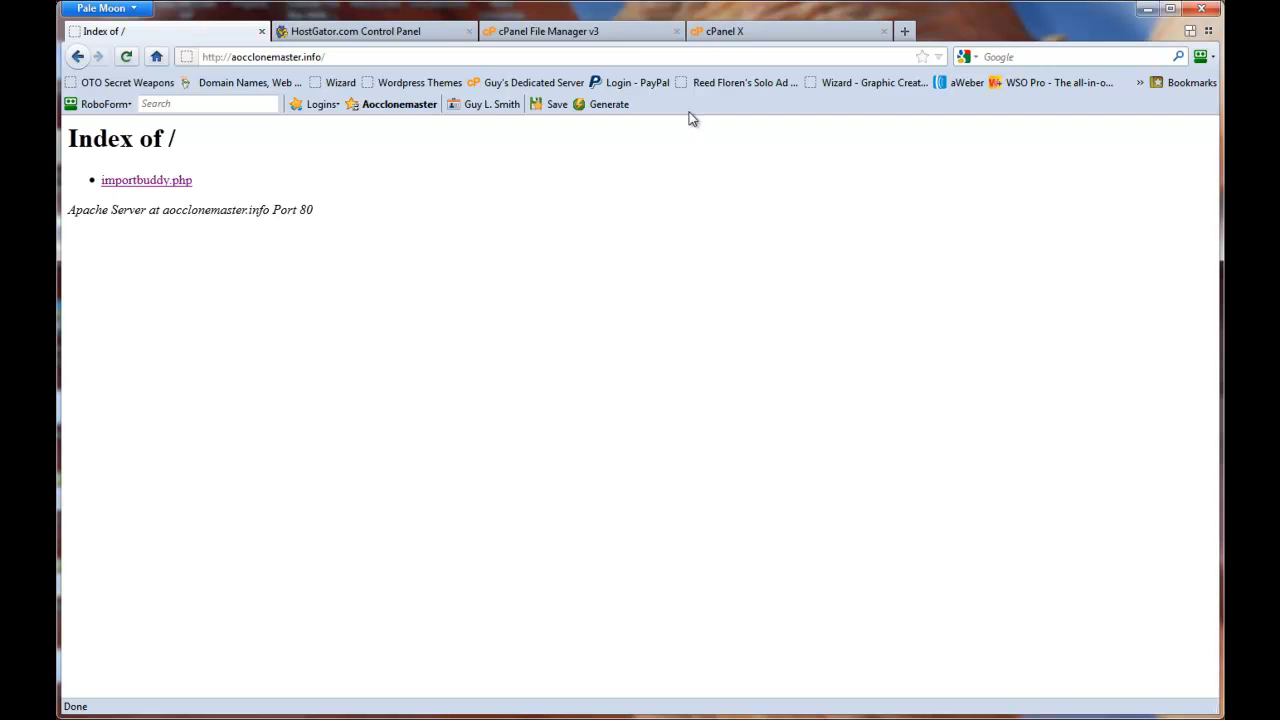
{"action": "left_click", "coordinate": [648, 33]}
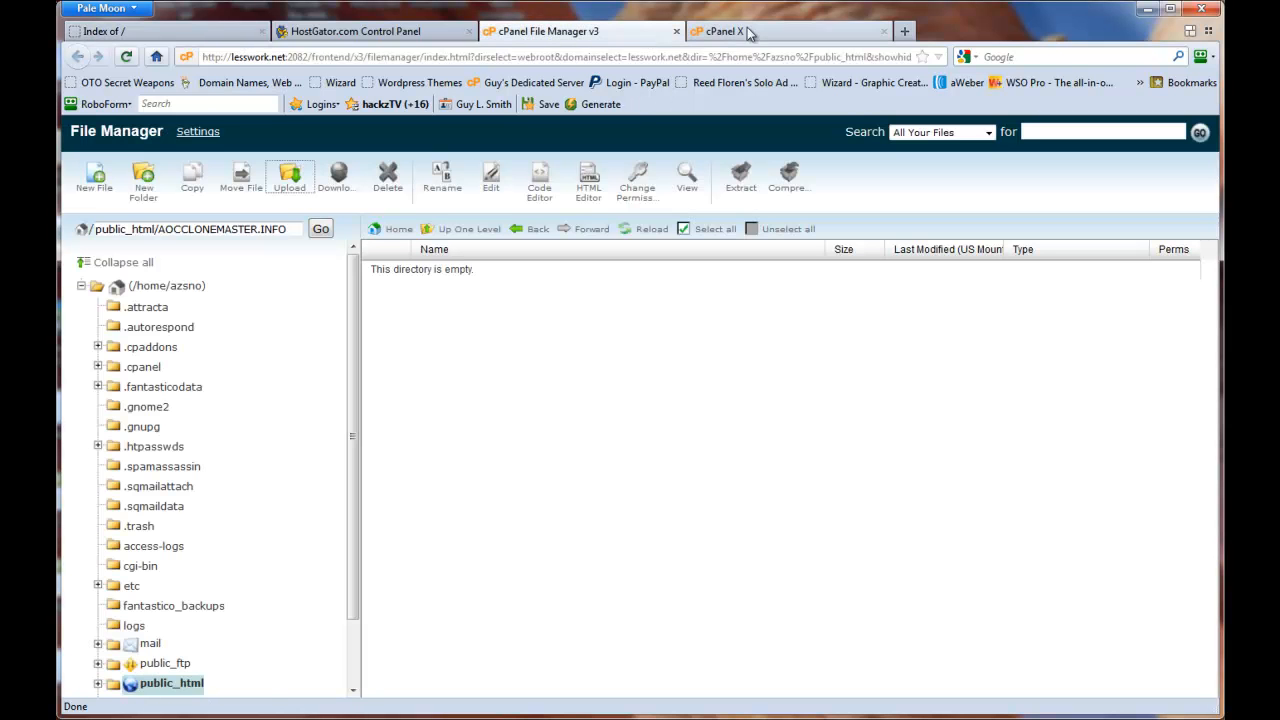
{"action": "left_click", "coordinate": [750, 33]}
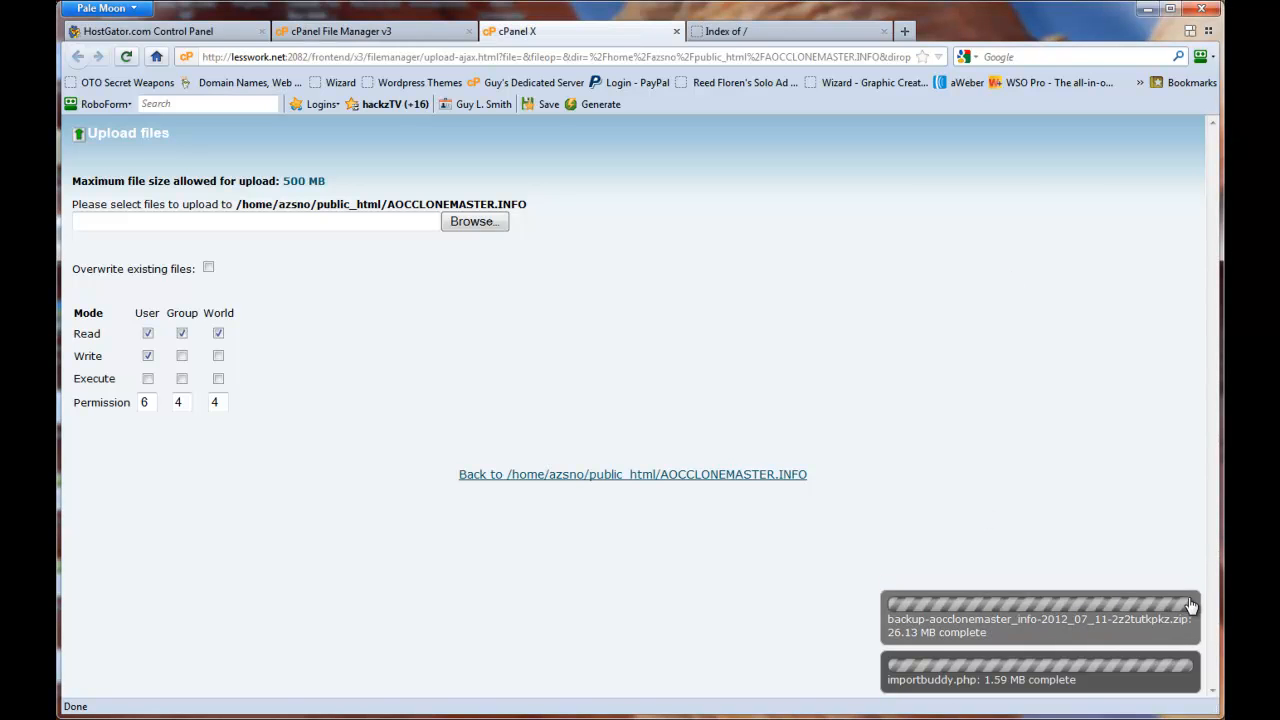
{"action": "left_click", "coordinate": [780, 32]}
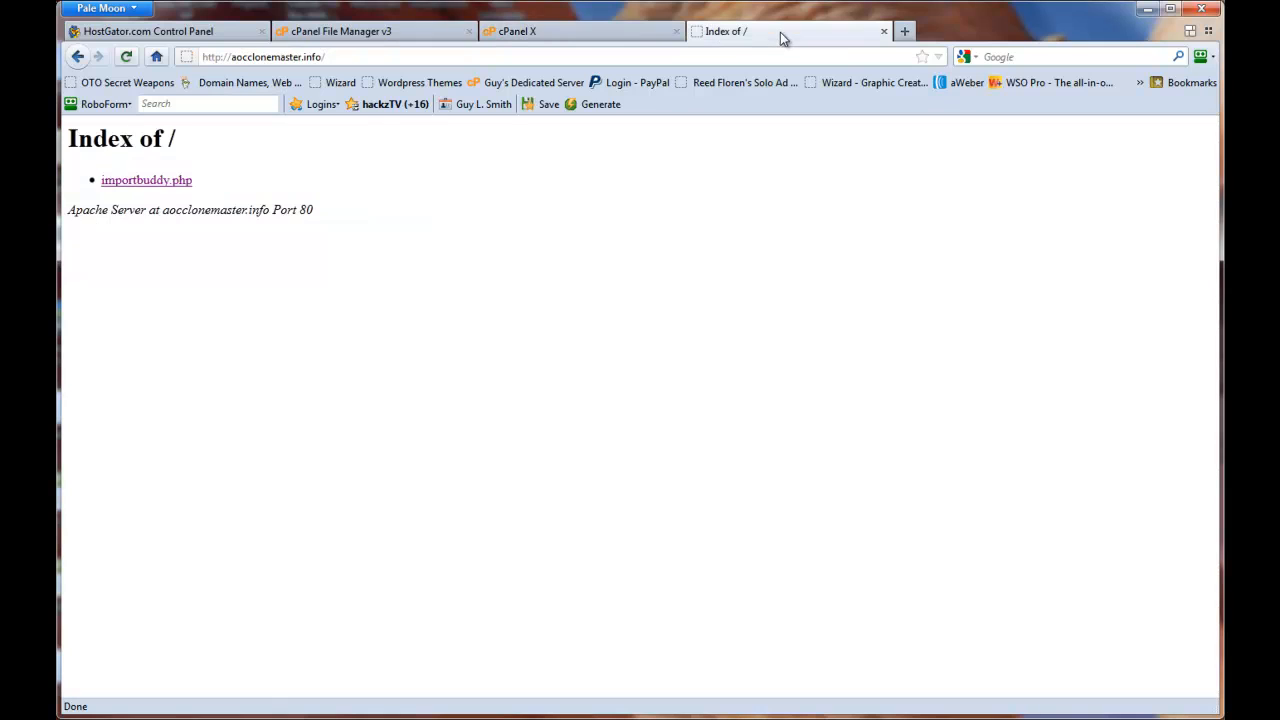
{"action": "left_click", "coordinate": [126, 58]}
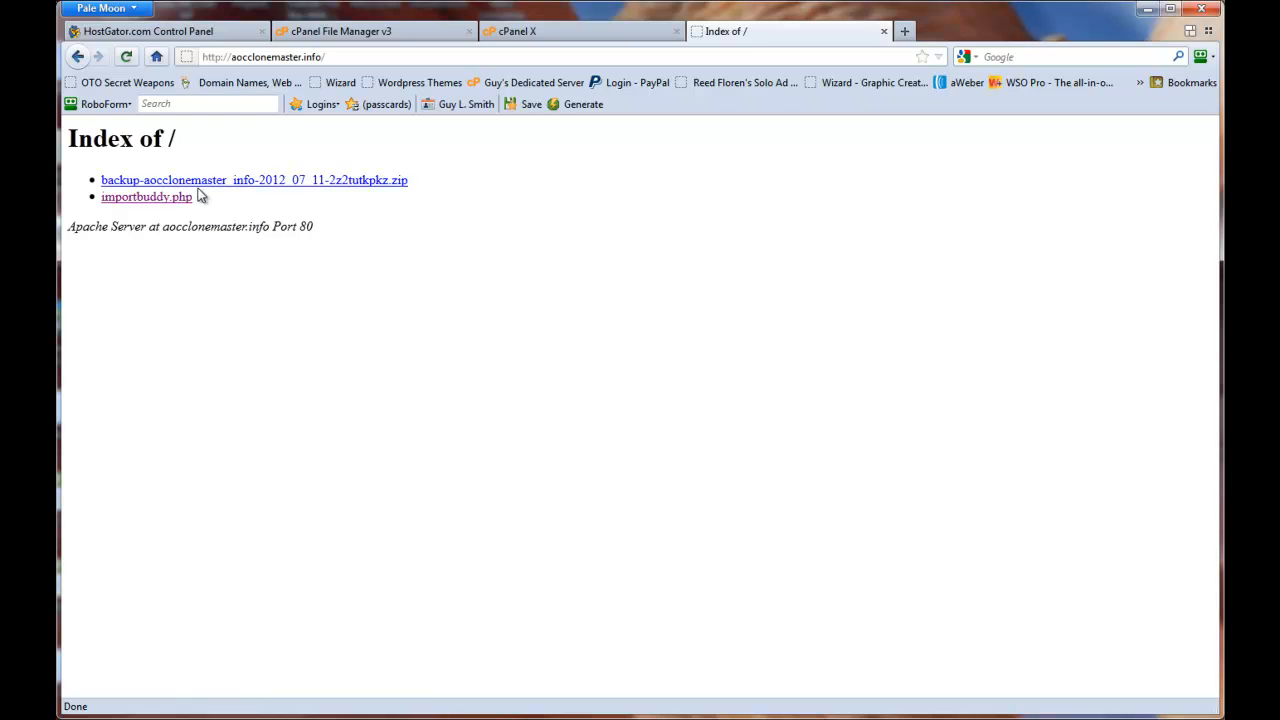
Open importbuddy.php from the directory index and authenticate with the ImportBuddy password, resubmitting it if necessary.
{"action": "left_click", "coordinate": [150, 198]}
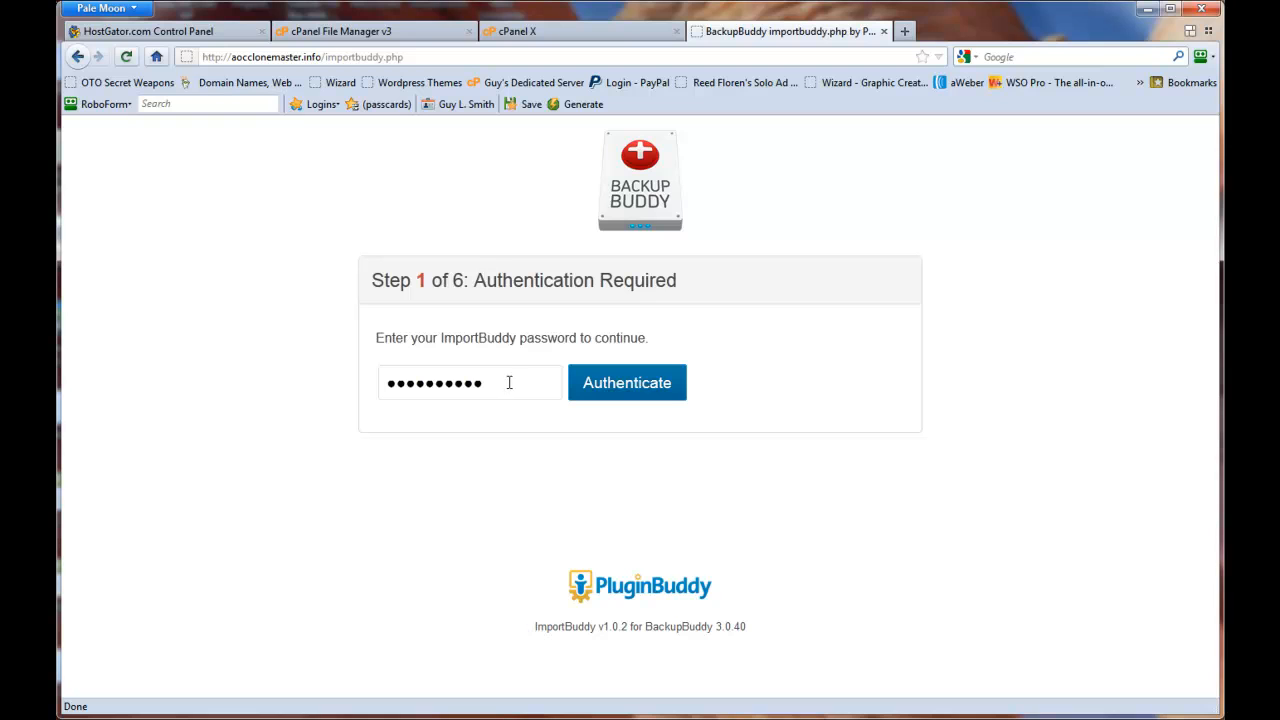
{"action": "left_click_drag", "start_coordinate": [488, 383], "coordinate": [348, 379]}
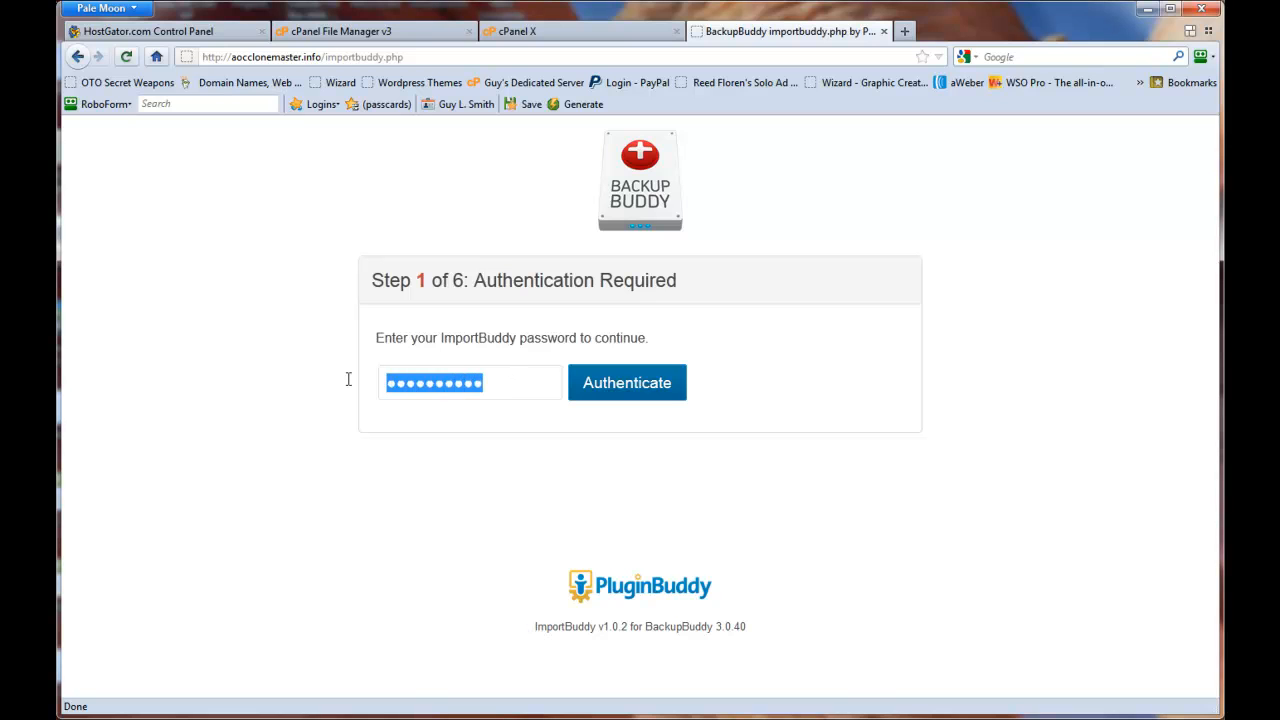
{"action": "left_click", "coordinate": [483, 447]}
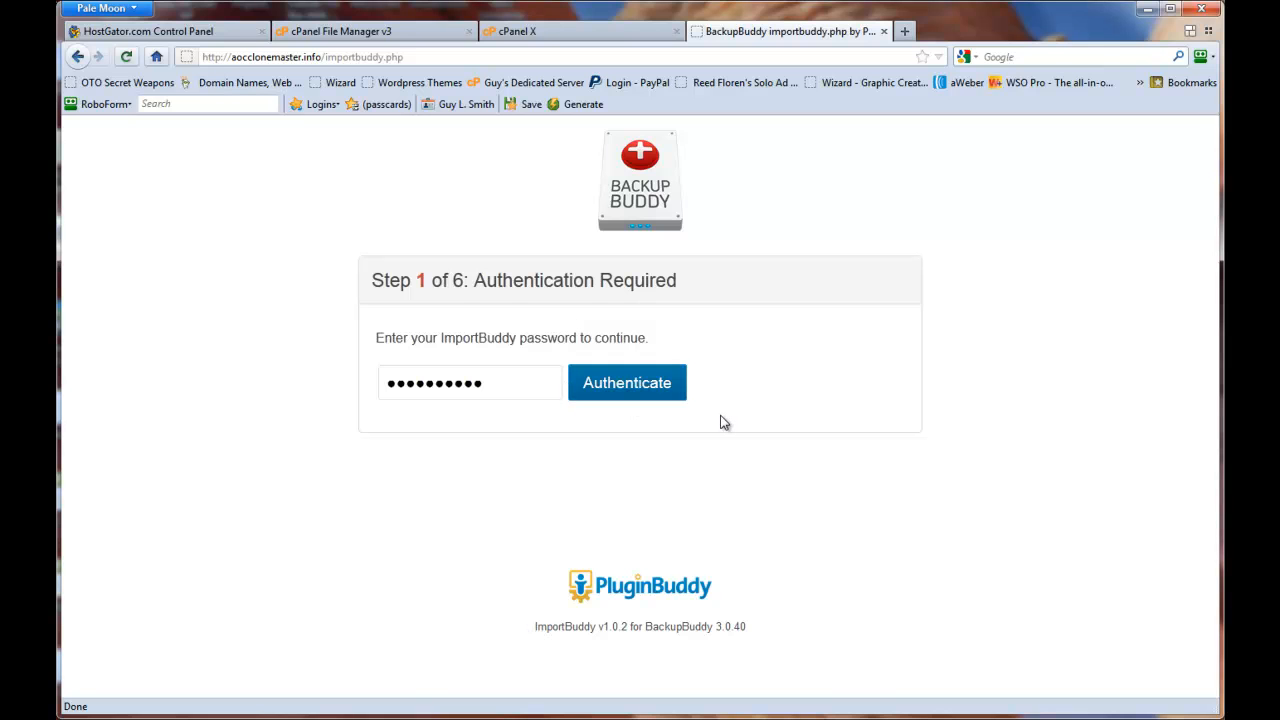
{"action": "left_click", "coordinate": [660, 381]}
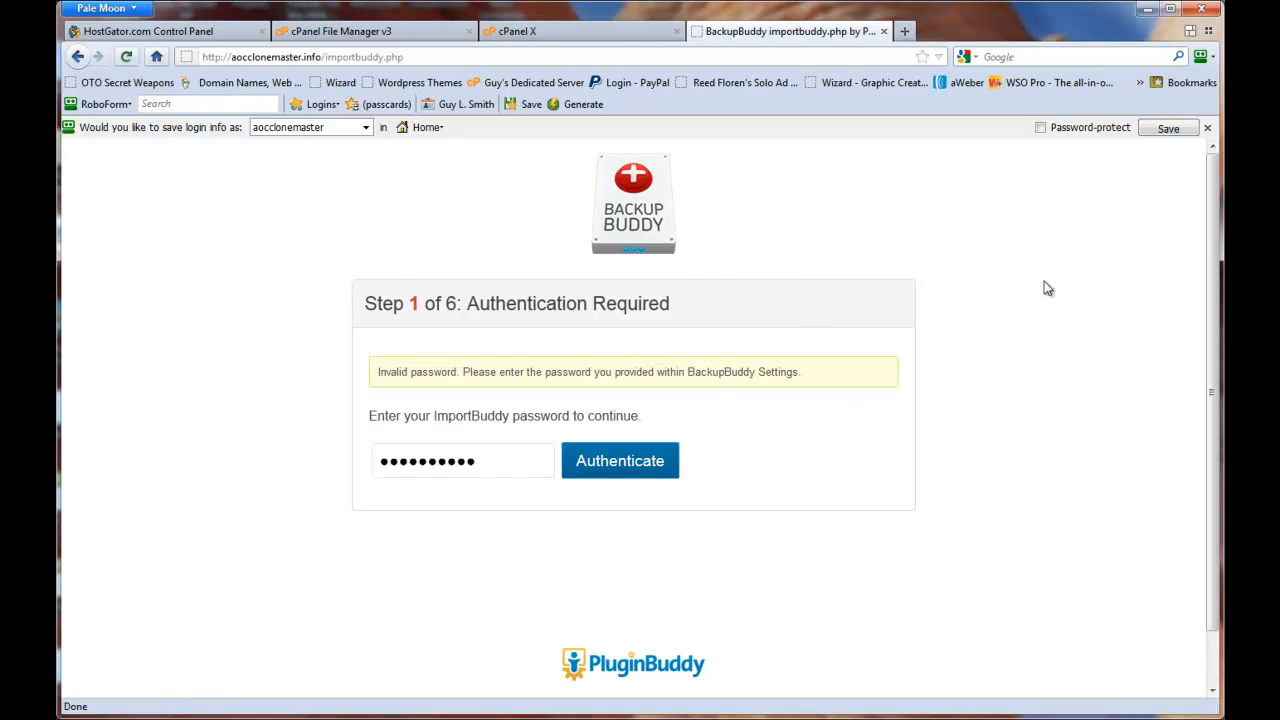
{"action": "key", "text": "Return"}
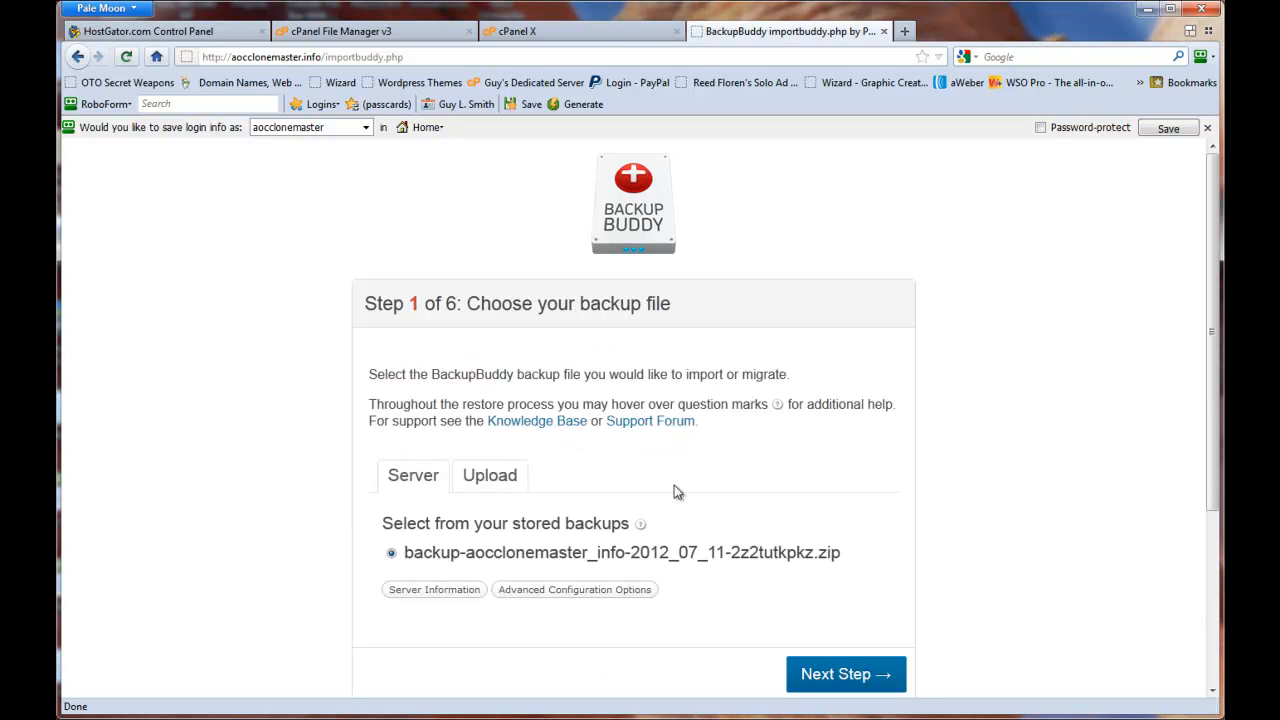
Select the stored backup-aocclonemaster_info-2012_07_11-2z2tutkpkz.zip for import, extract its files and continue to the URL and database settings.
{"action": "scroll", "coordinate": [1219, 215], "scroll_direction": "down", "scroll_amount": 1}
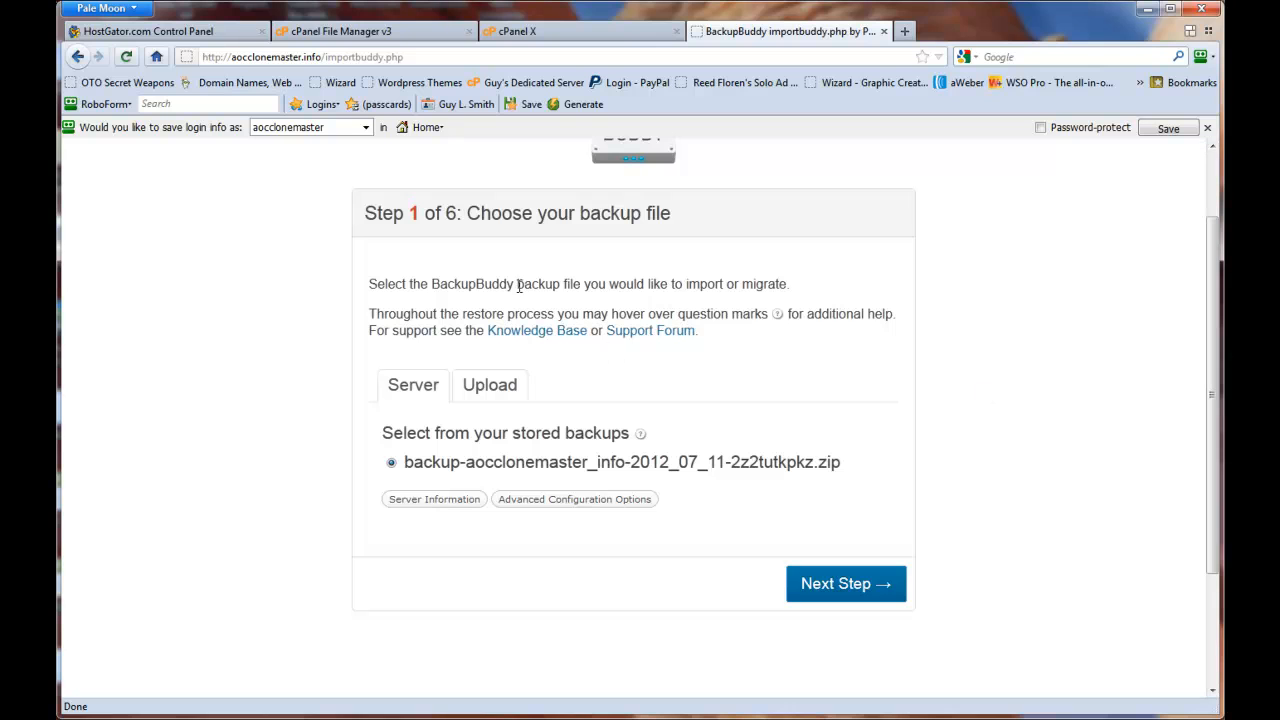
{"action": "left_click", "coordinate": [857, 583]}
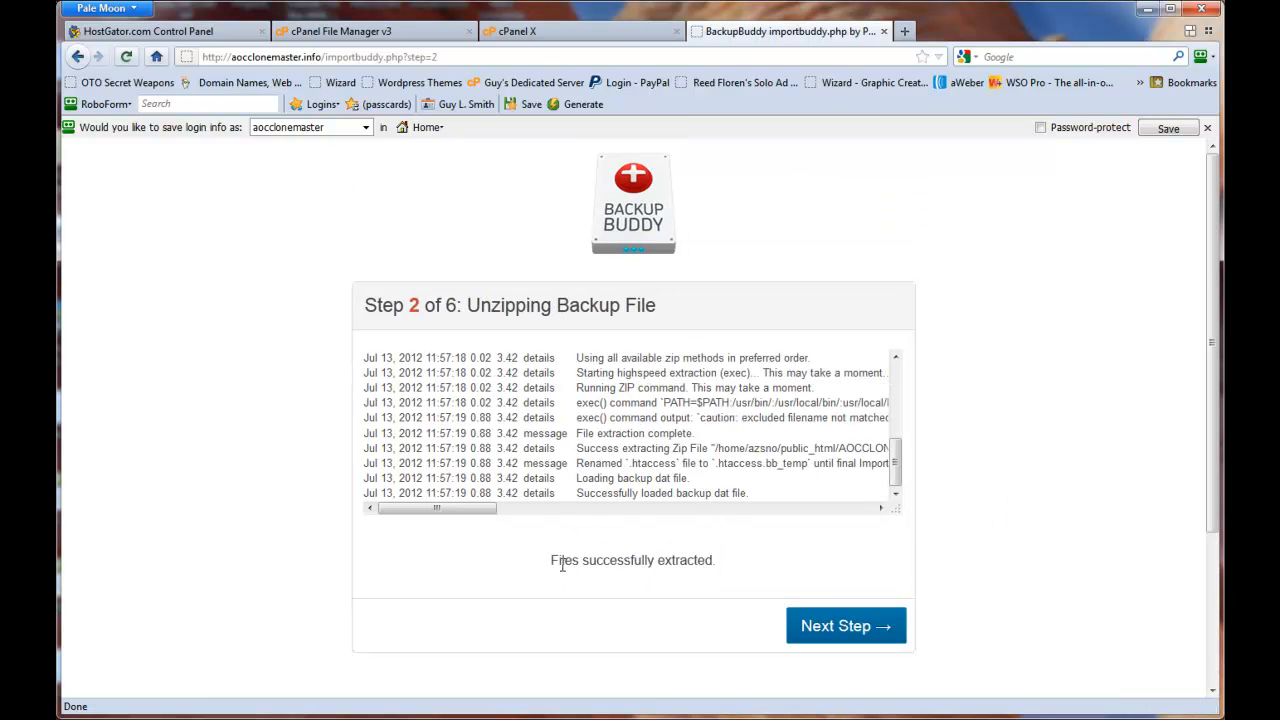
{"action": "left_click", "coordinate": [843, 633]}
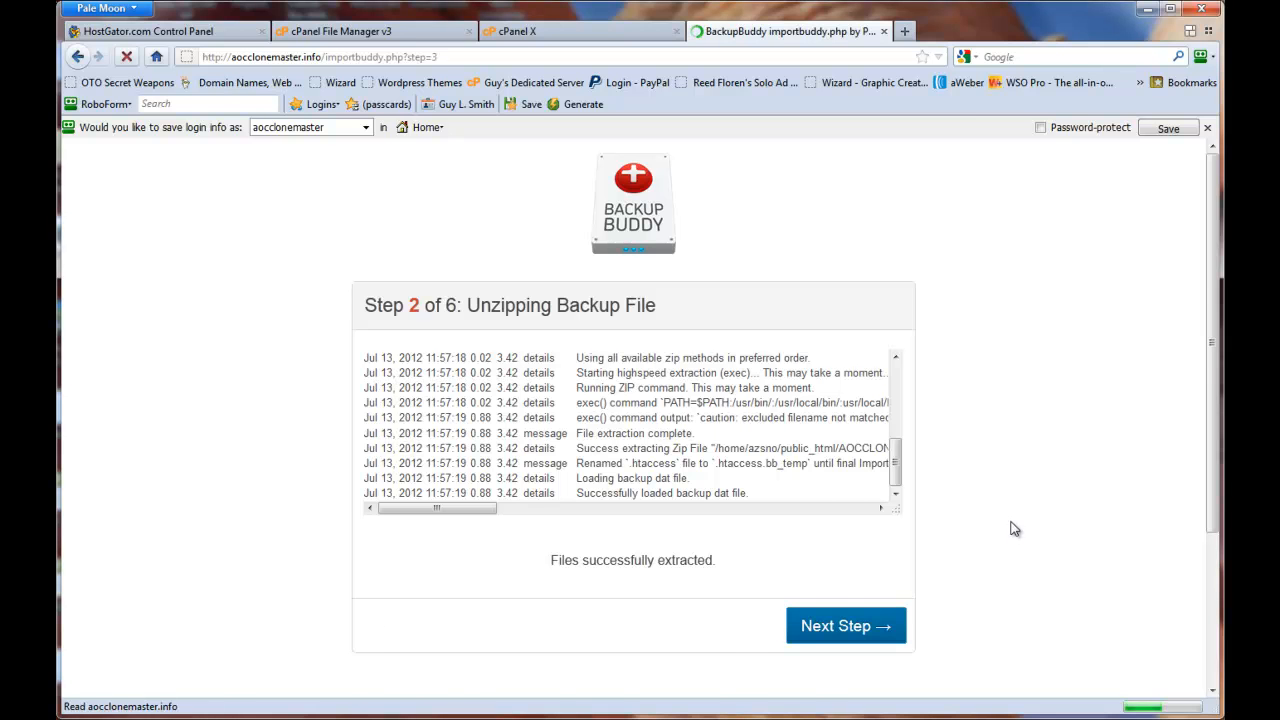
Set both the database name and the database user to azsno_azsno in the database settings.
{"action": "left_click_drag", "start_coordinate": [1211, 208], "coordinate": [1211, 399]}
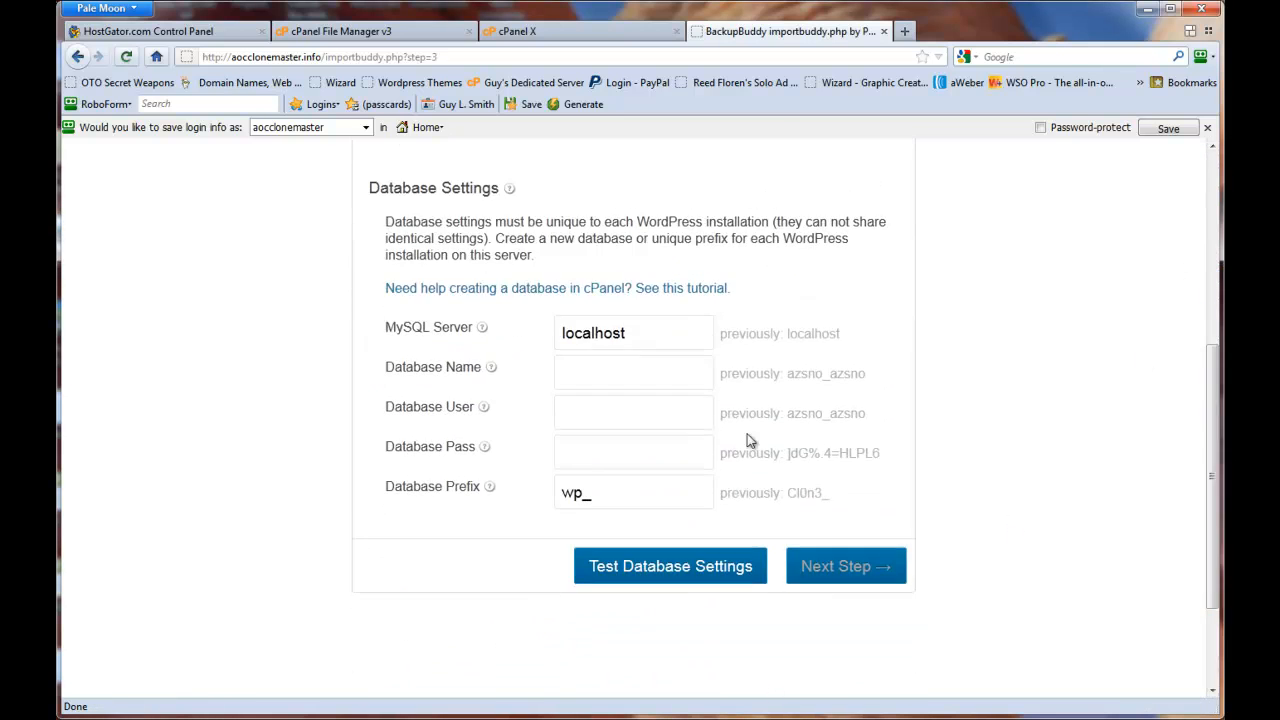
{"action": "double_click", "coordinate": [572, 363]}
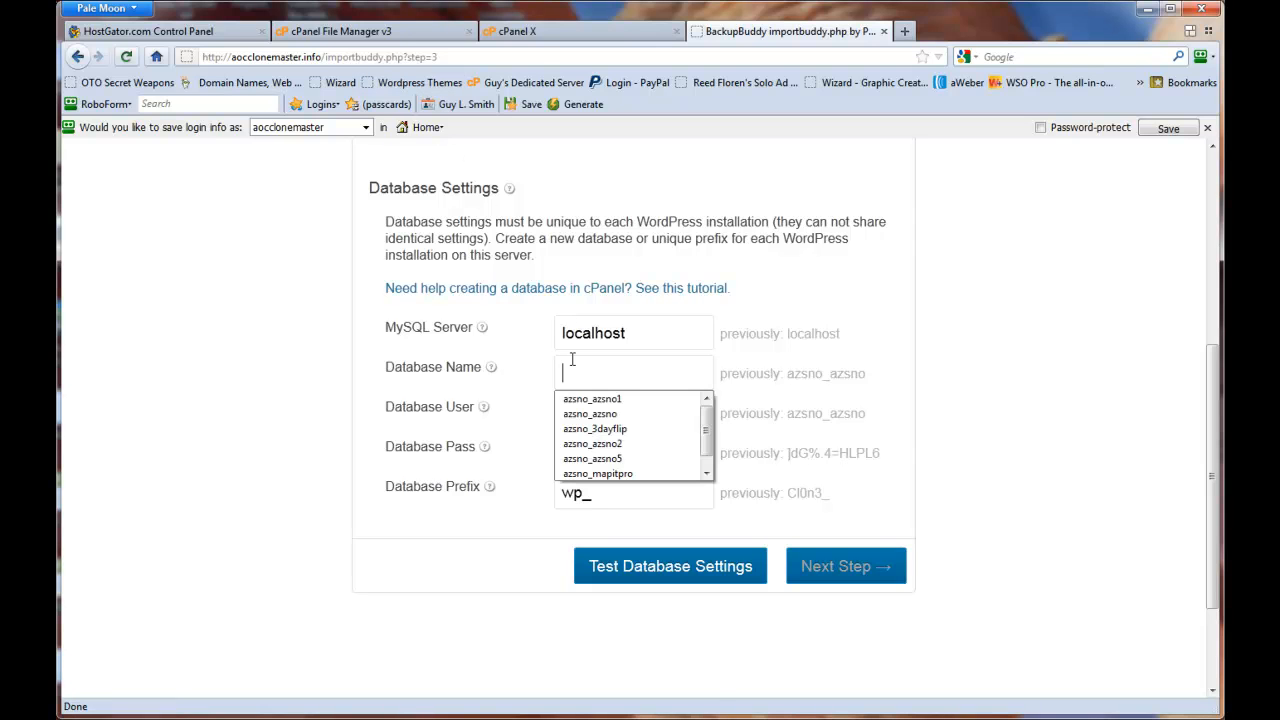
{"action": "left_click", "coordinate": [578, 414]}
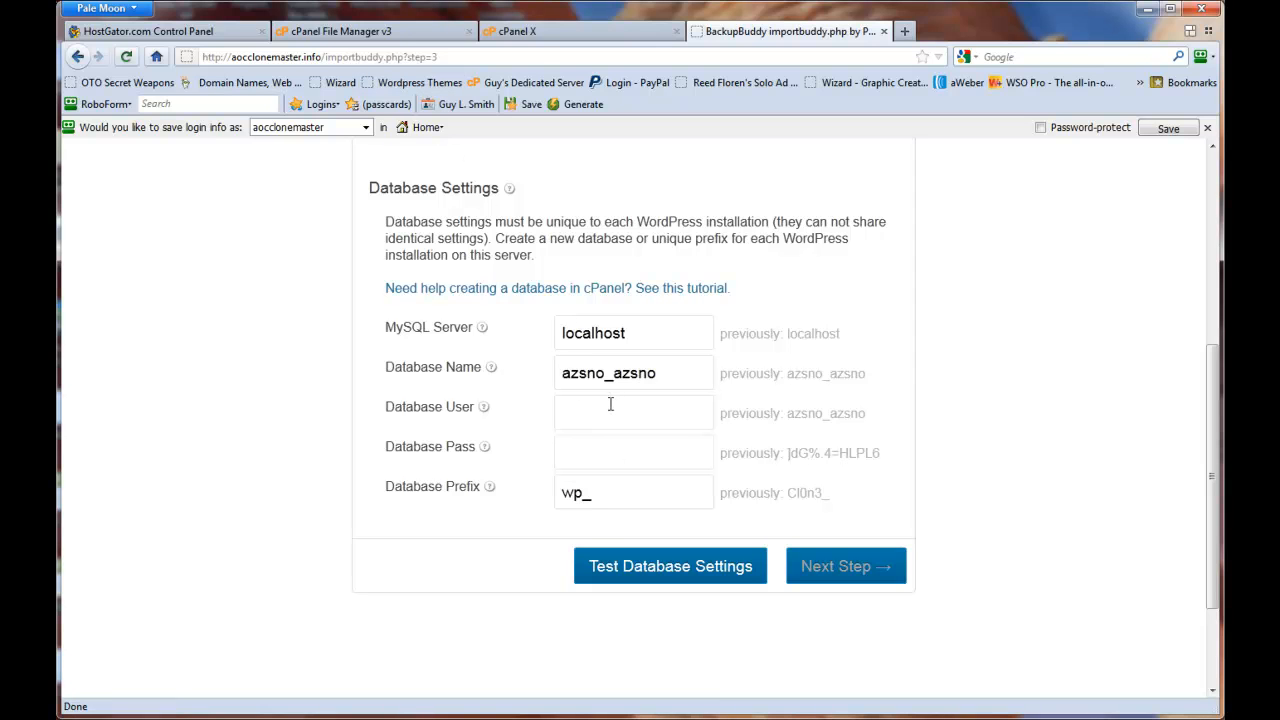
{"action": "double_click", "coordinate": [602, 410]}
{"action": "left_click", "coordinate": [590, 453]}
Copy the database password from the Notepad window and paste it into the Database Pass field in ImportBuddy.
{"action": "left_click", "coordinate": [1210, 675]}
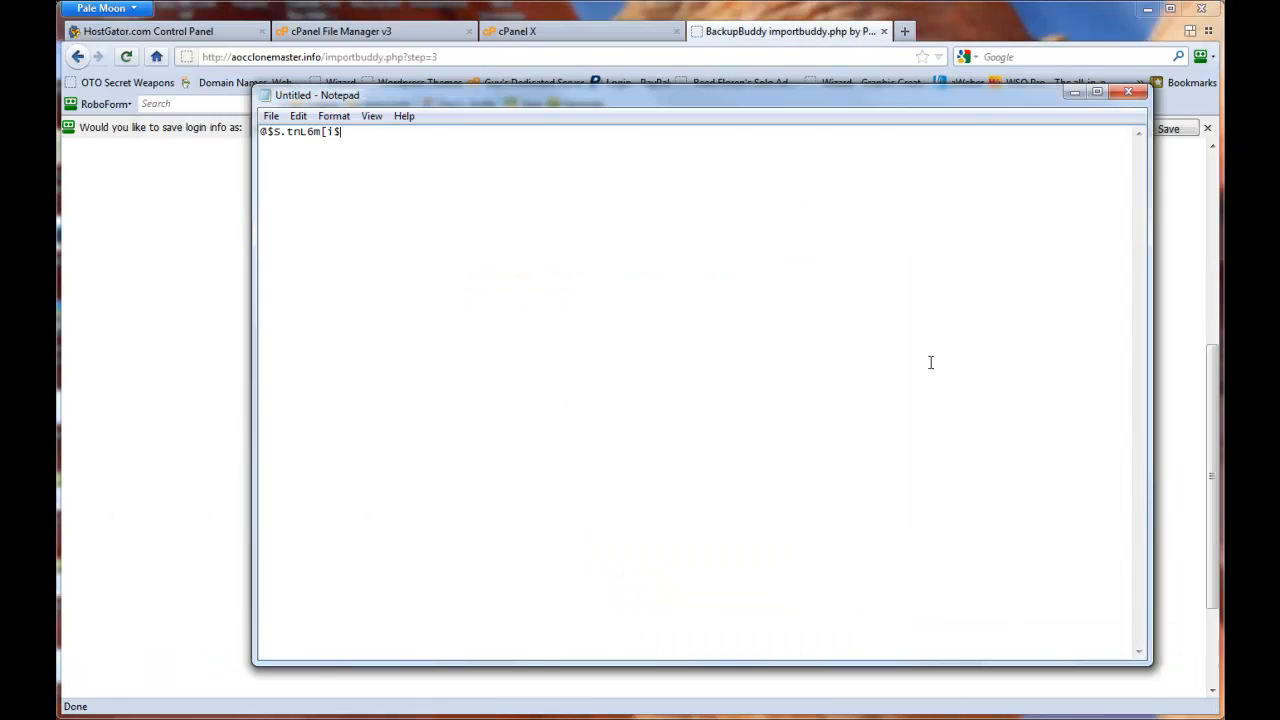
{"action": "left_click_drag", "start_coordinate": [356, 132], "coordinate": [258, 133]}
{"action": "right_click", "coordinate": [285, 129]}
{"action": "left_click", "coordinate": [320, 183]}
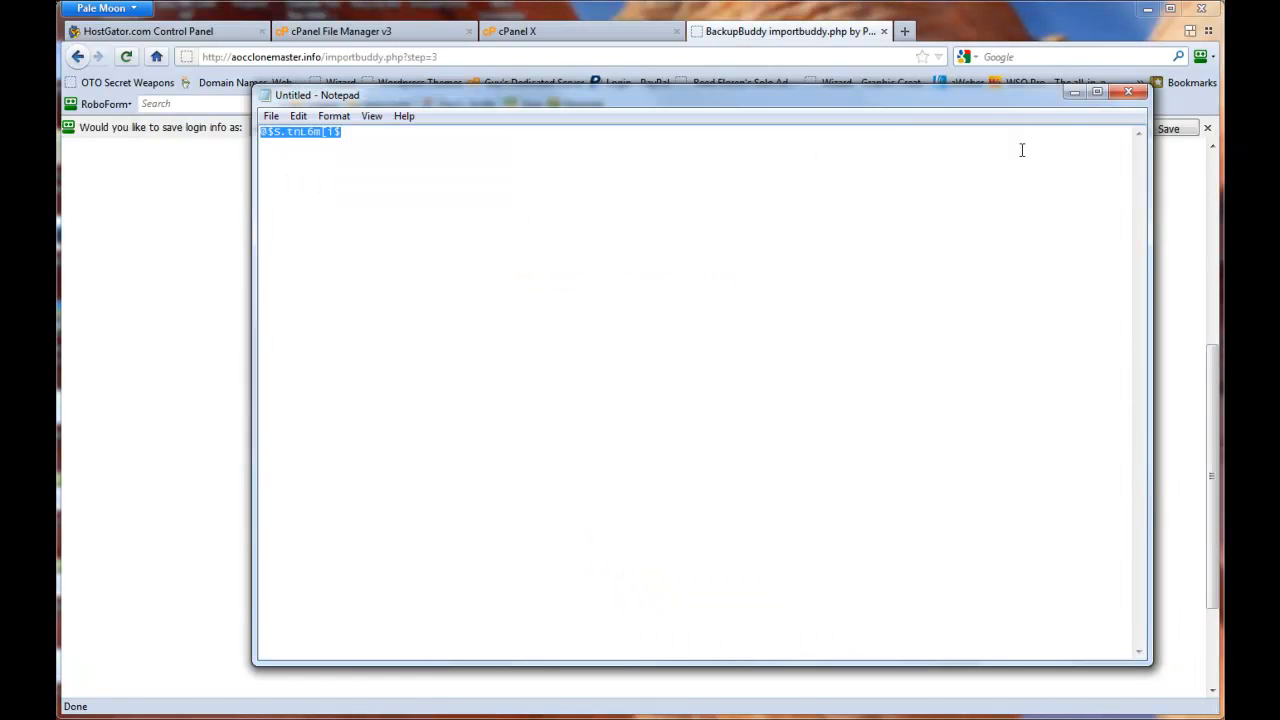
{"action": "left_click", "coordinate": [1074, 92]}
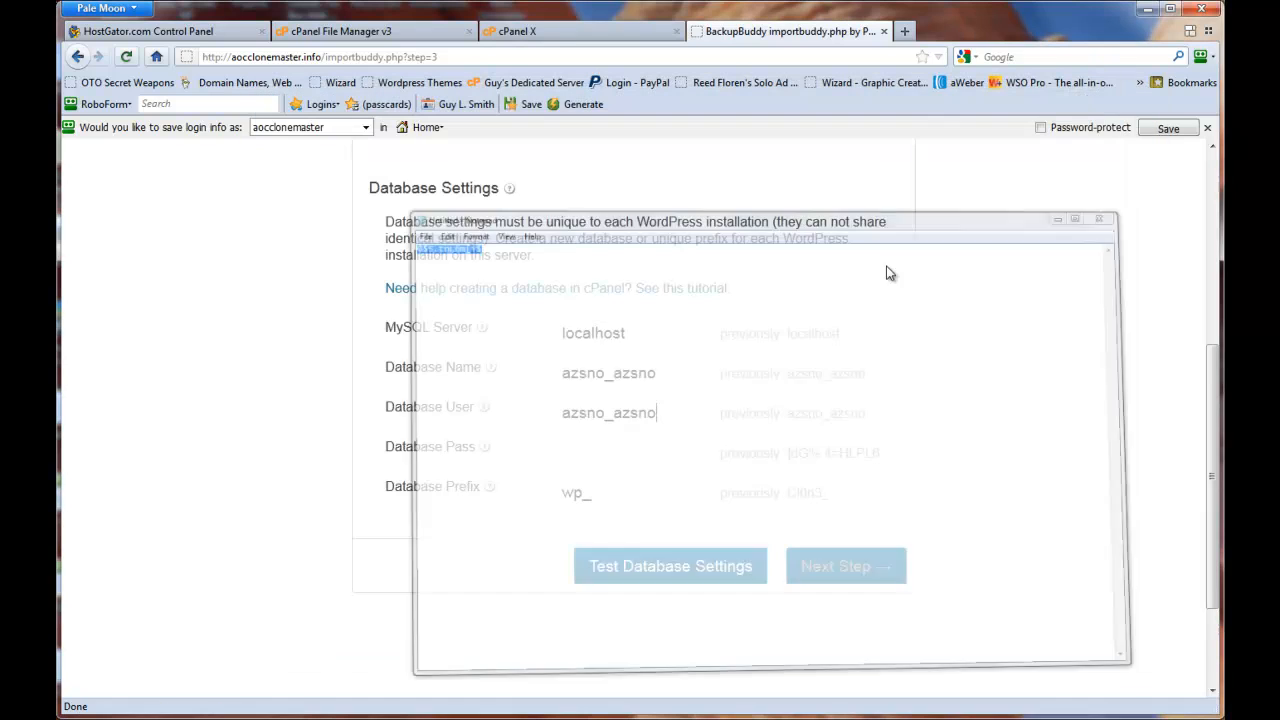
{"action": "right_click", "coordinate": [607, 452]}
{"action": "left_click", "coordinate": [650, 527]}
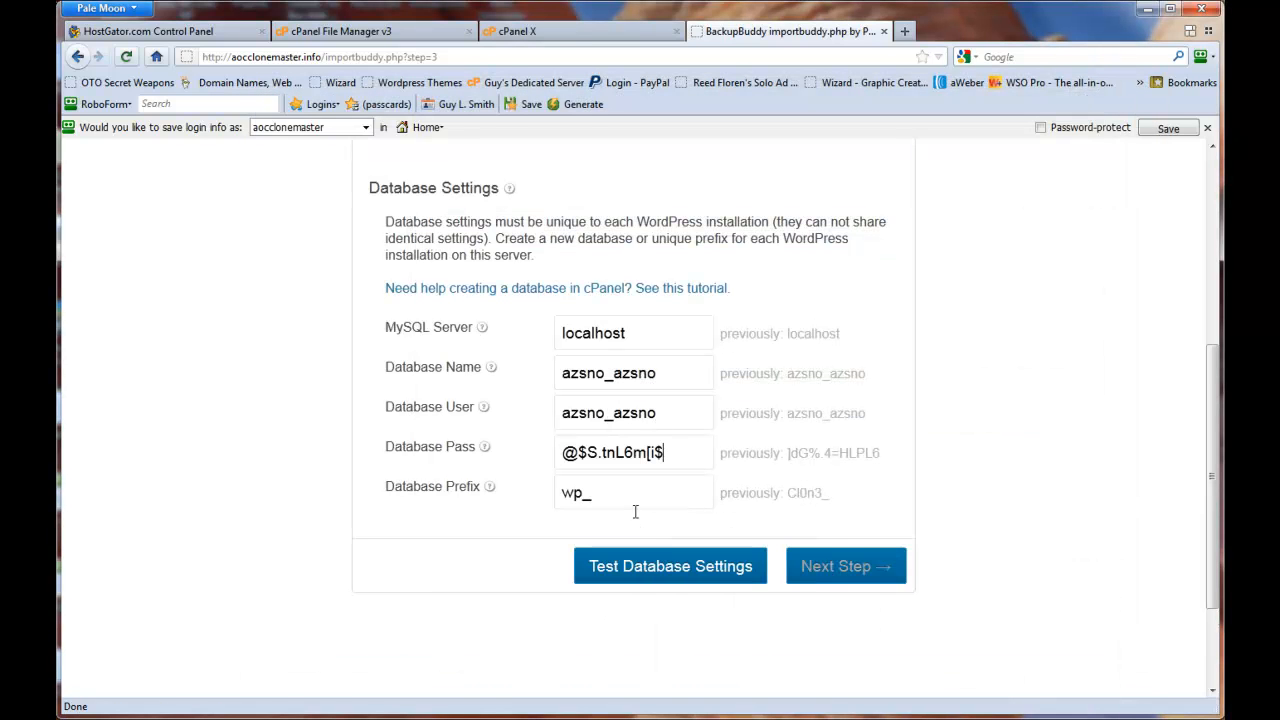
Replace the database prefix with Cl0n3_, matching the prefix of the original site.
{"action": "left_click_drag", "start_coordinate": [614, 495], "coordinate": [560, 492]}
{"action": "type", "text": "c"}
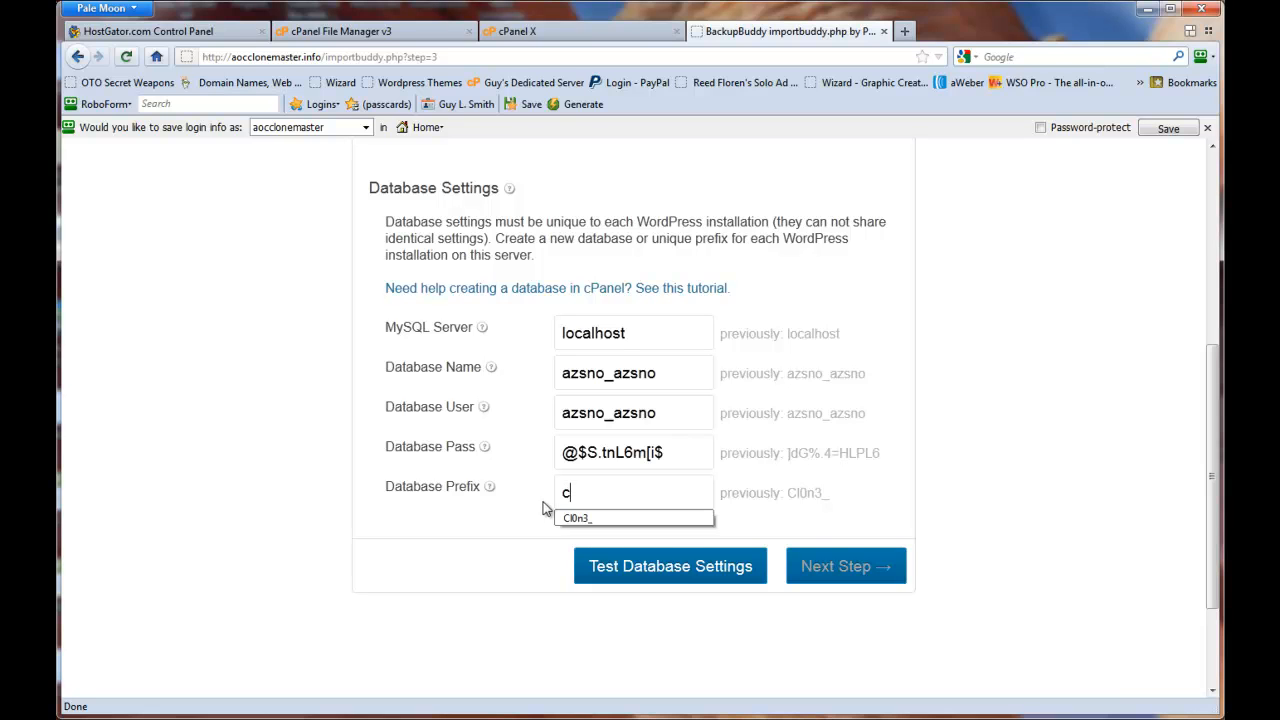
{"action": "left_click", "coordinate": [566, 518]}
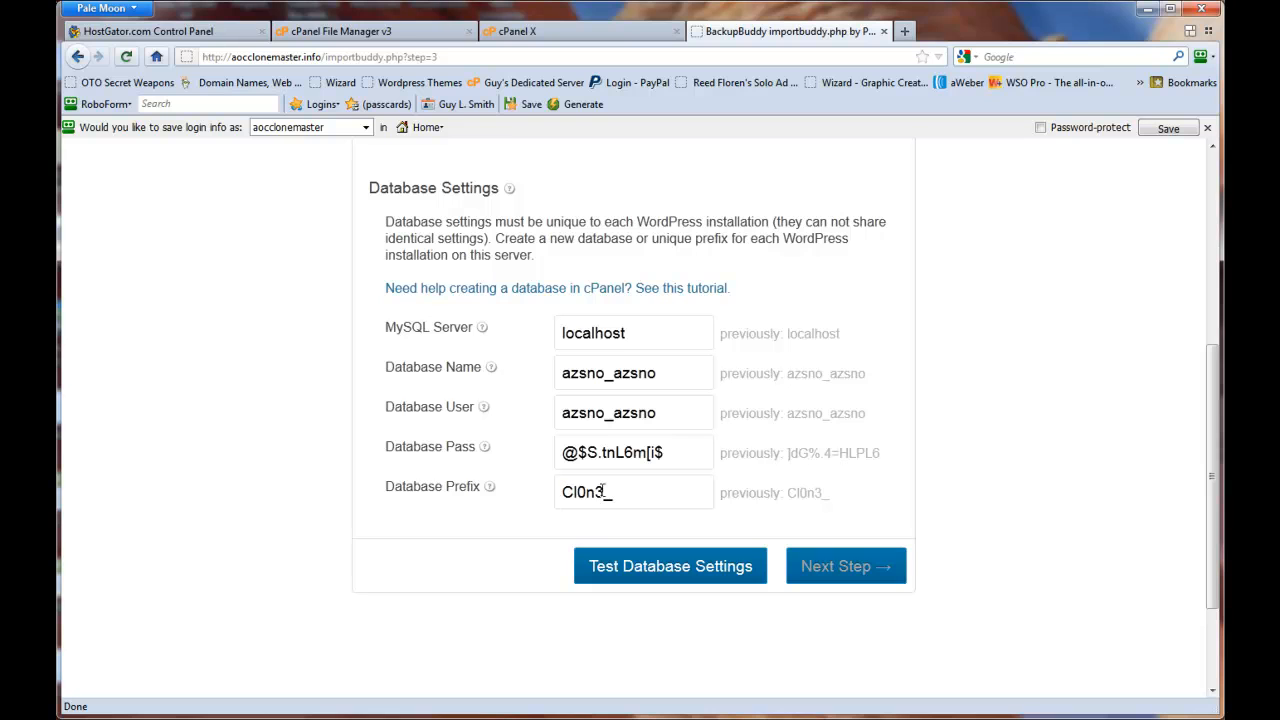
{"action": "key", "text": "BackSpace"}
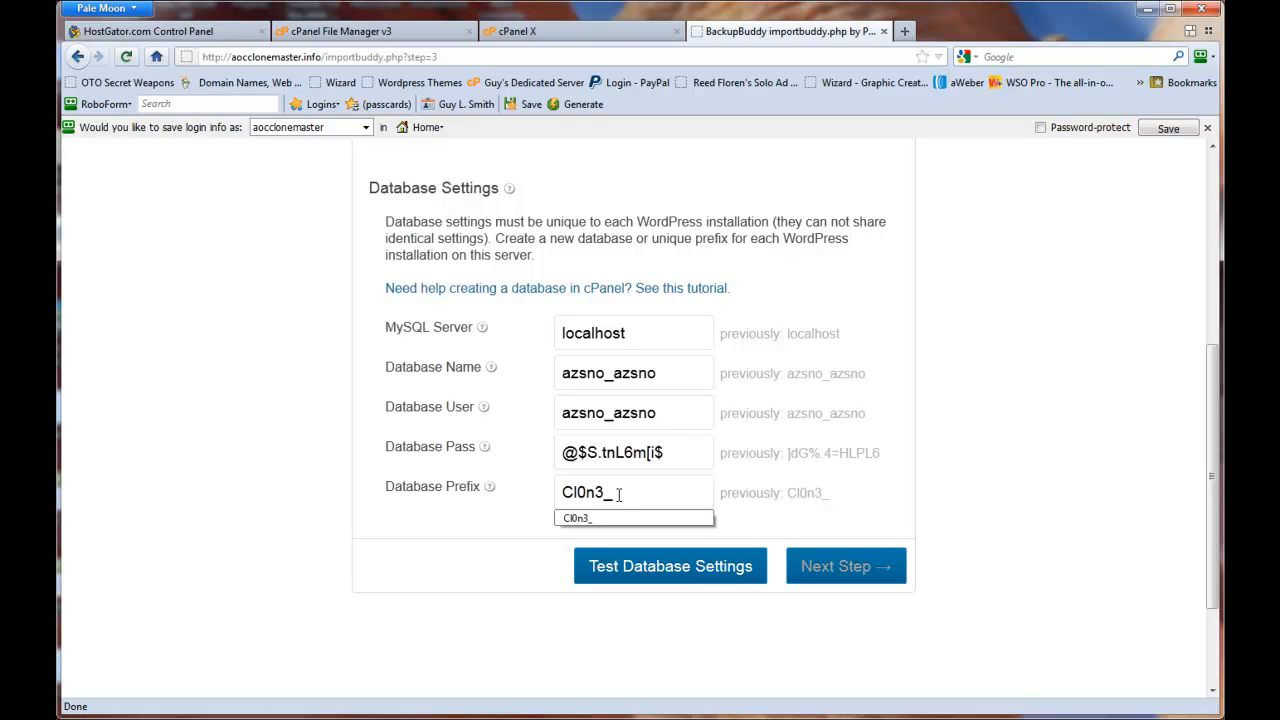
Test the database settings, and run the database import and the migration of URLs and paths.
{"action": "left_click", "coordinate": [672, 575]}
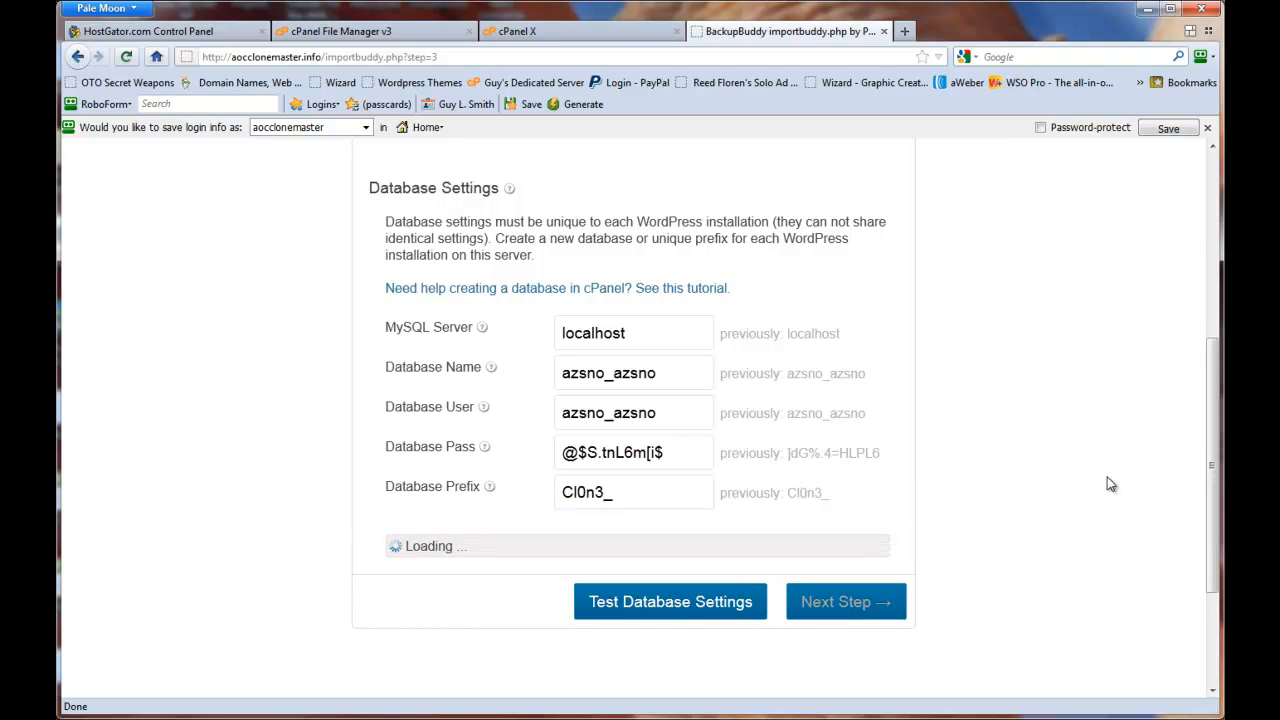
{"action": "scroll", "coordinate": [1212, 460], "scroll_direction": "down", "scroll_amount": 3}
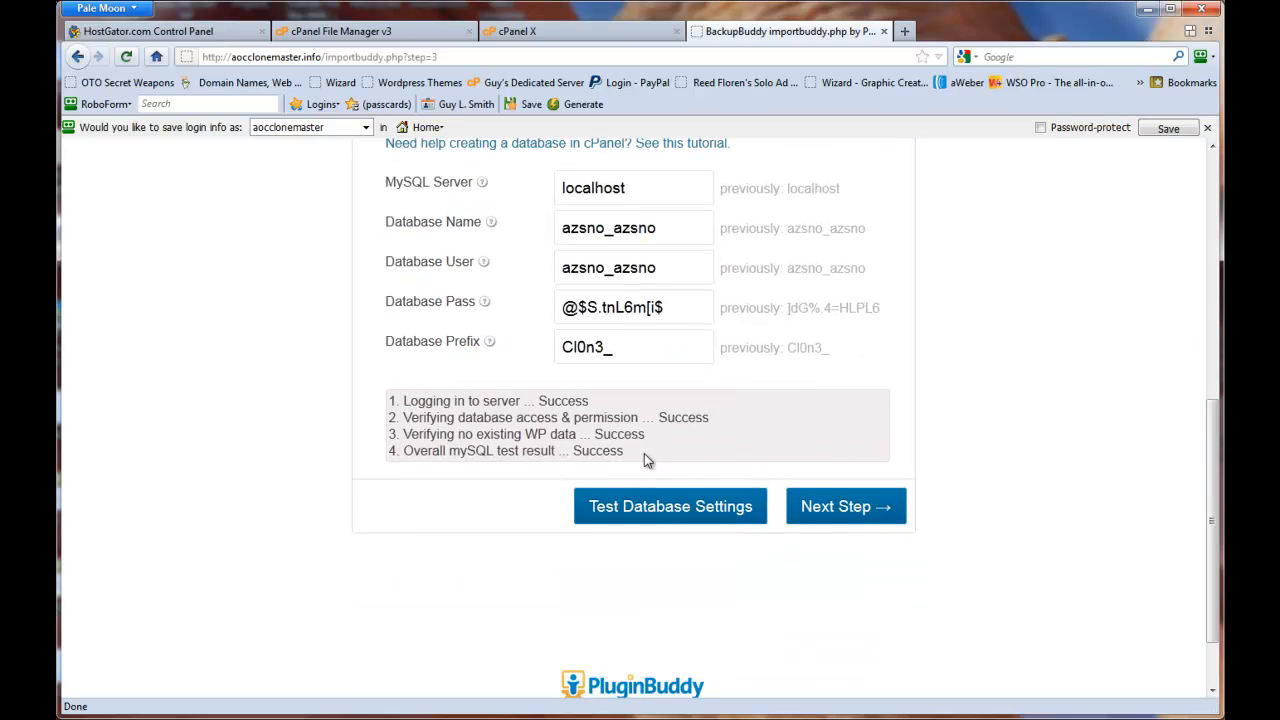
{"action": "left_click", "coordinate": [855, 512]}
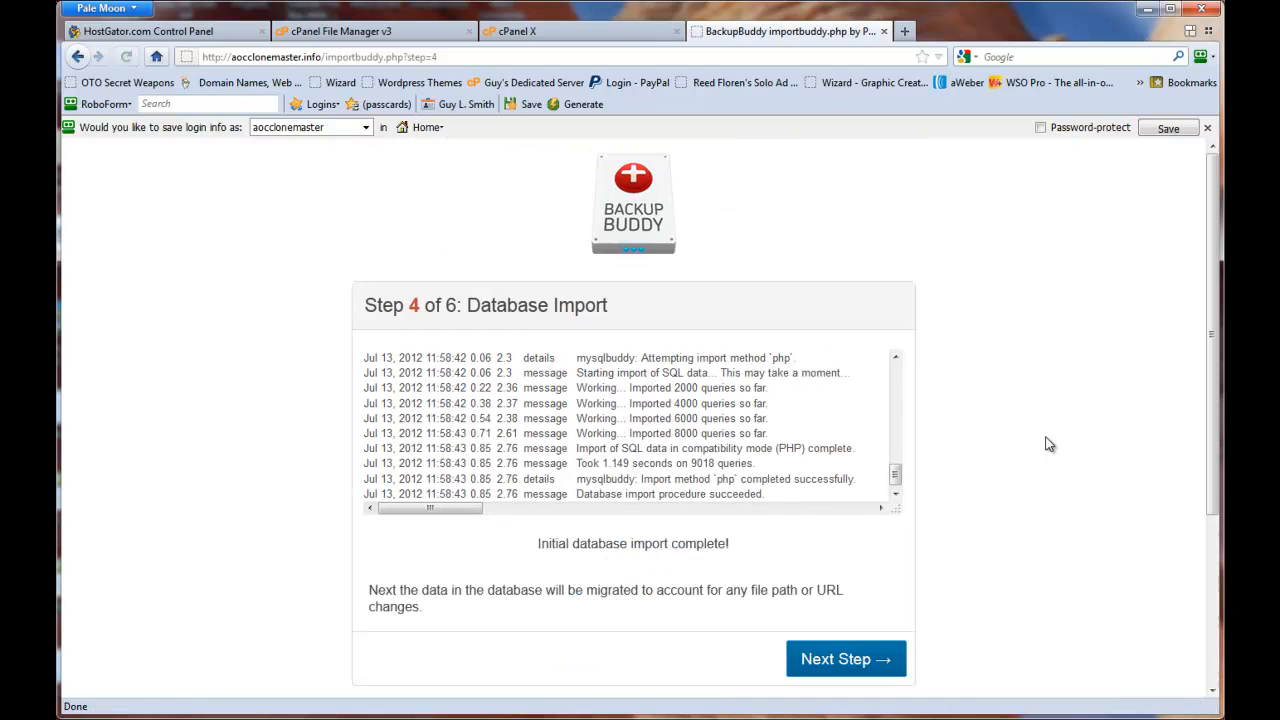
{"action": "left_click", "coordinate": [855, 662]}
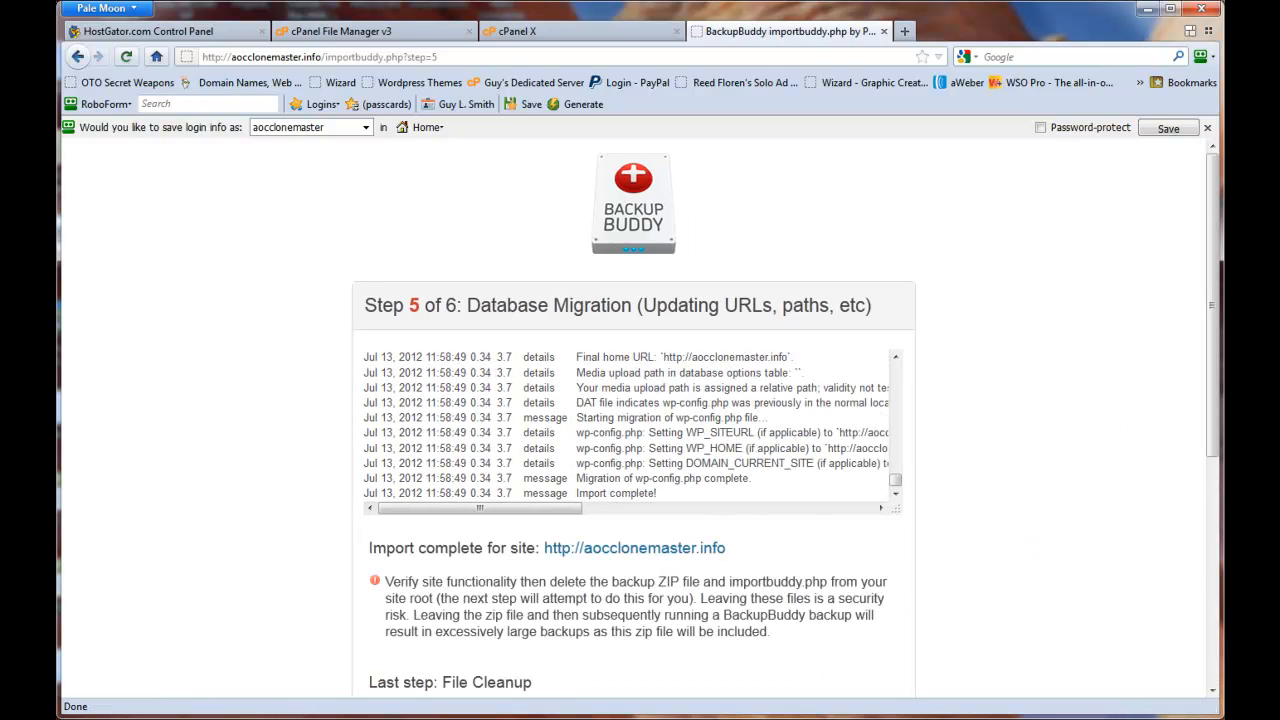
Clean up the backup zip, importbuddy.php script, temporary import files and log file, and open the restored aocclonemaster.info site.
{"action": "left_click_drag", "start_coordinate": [1217, 200], "coordinate": [1180, 434]}
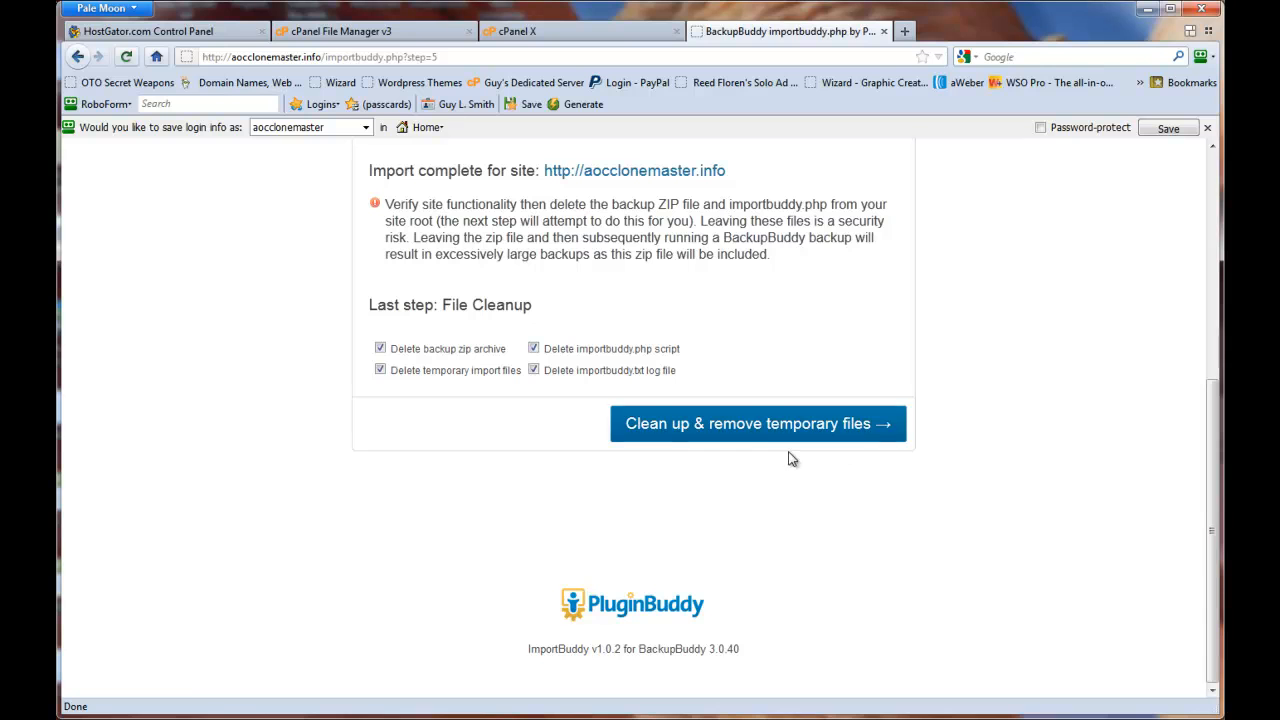
{"action": "left_click", "coordinate": [752, 423]}
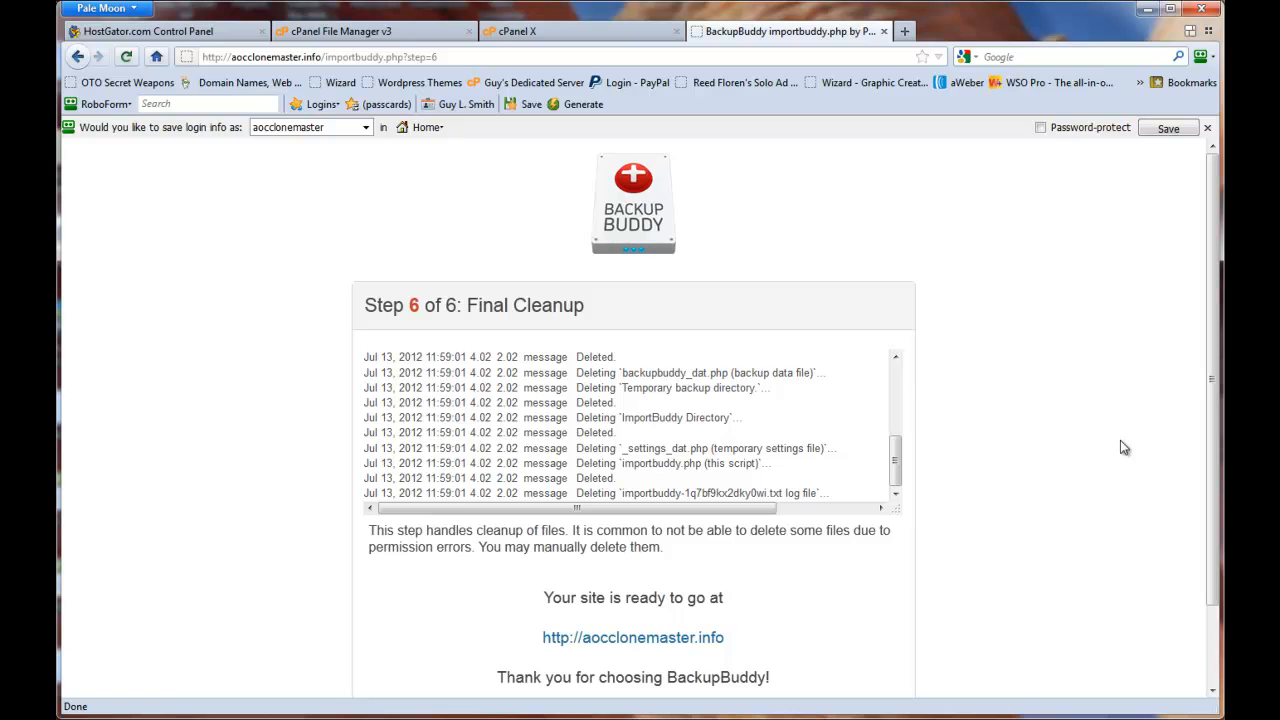
{"action": "left_click_drag", "start_coordinate": [1215, 262], "coordinate": [1215, 342]}
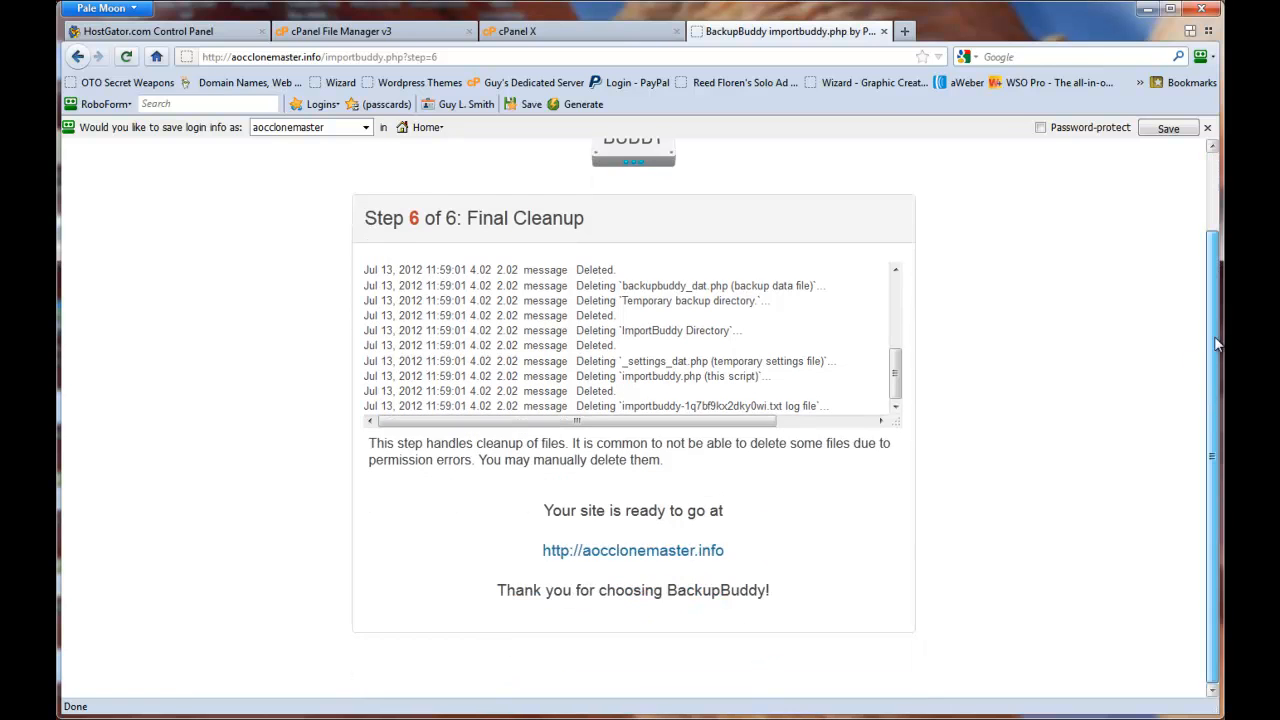
{"action": "left_click", "coordinate": [688, 552]}
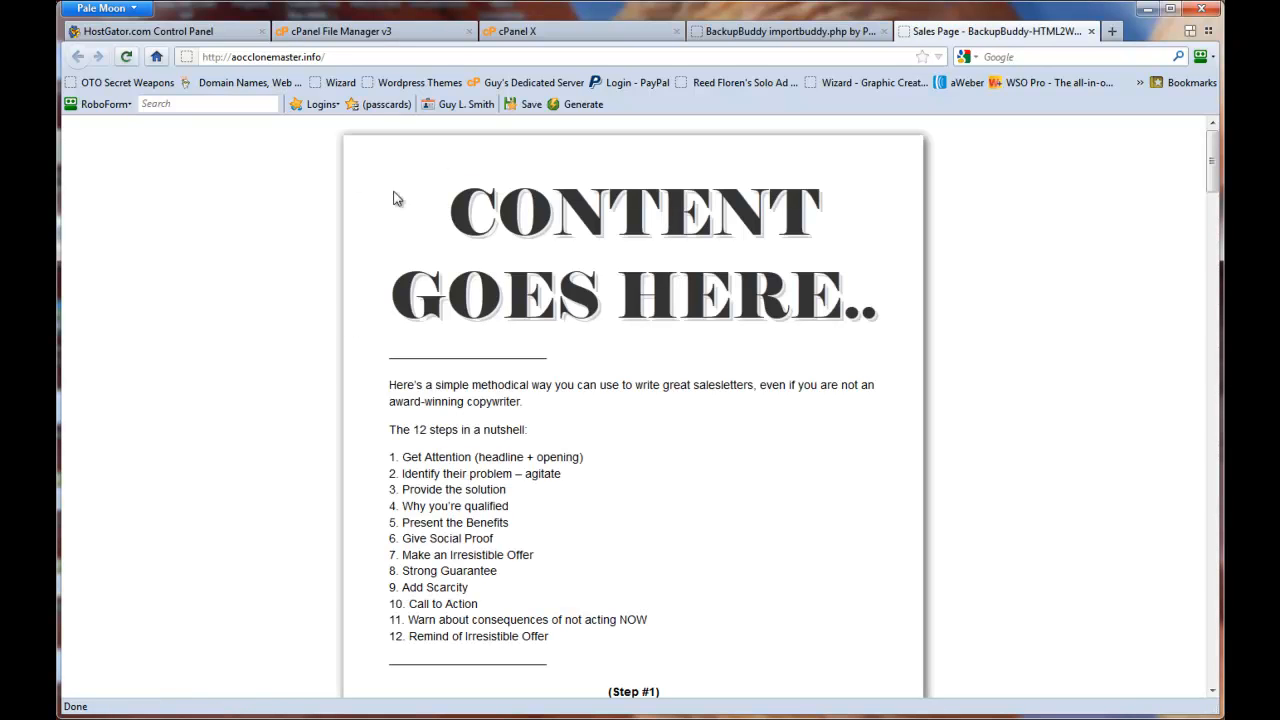
Open the site's WP-Padlock login page at aocclonemaster.info/WP-Padlock.php.
{"action": "left_click", "coordinate": [366, 56]}
{"action": "left_click", "coordinate": [388, 54]}
{"action": "type", "text": "w"}
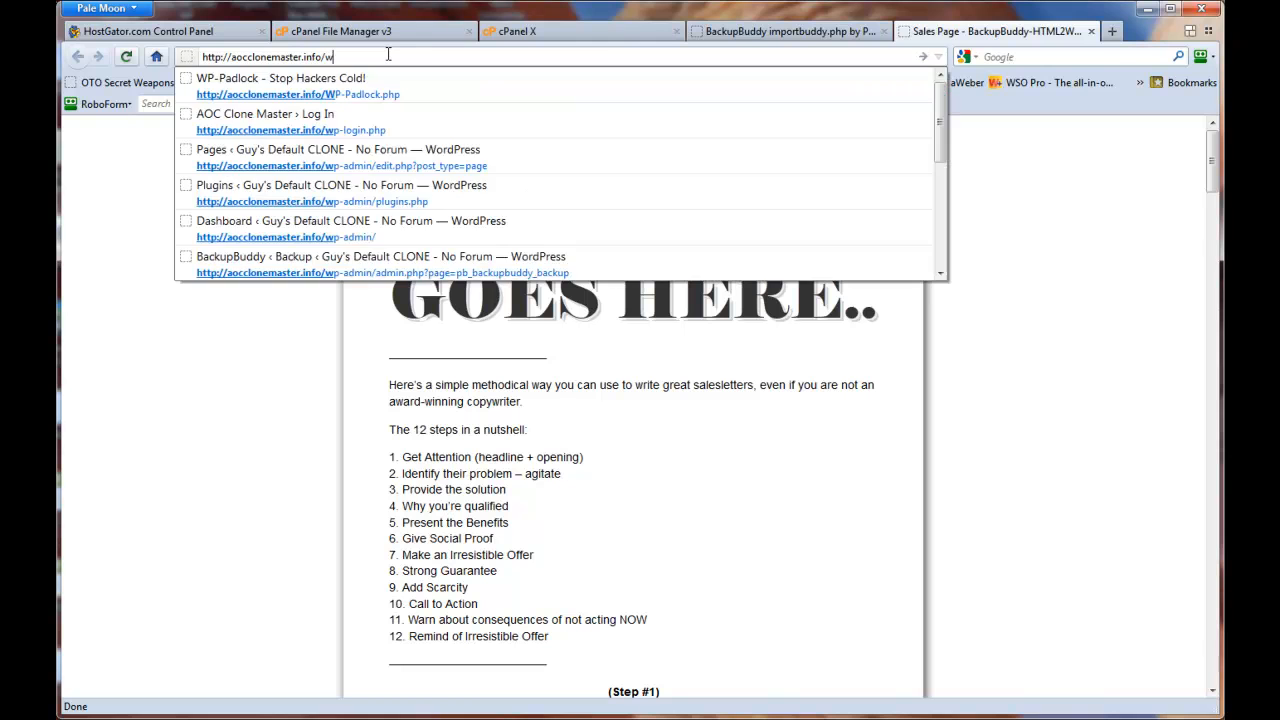
{"action": "left_click", "coordinate": [375, 84]}
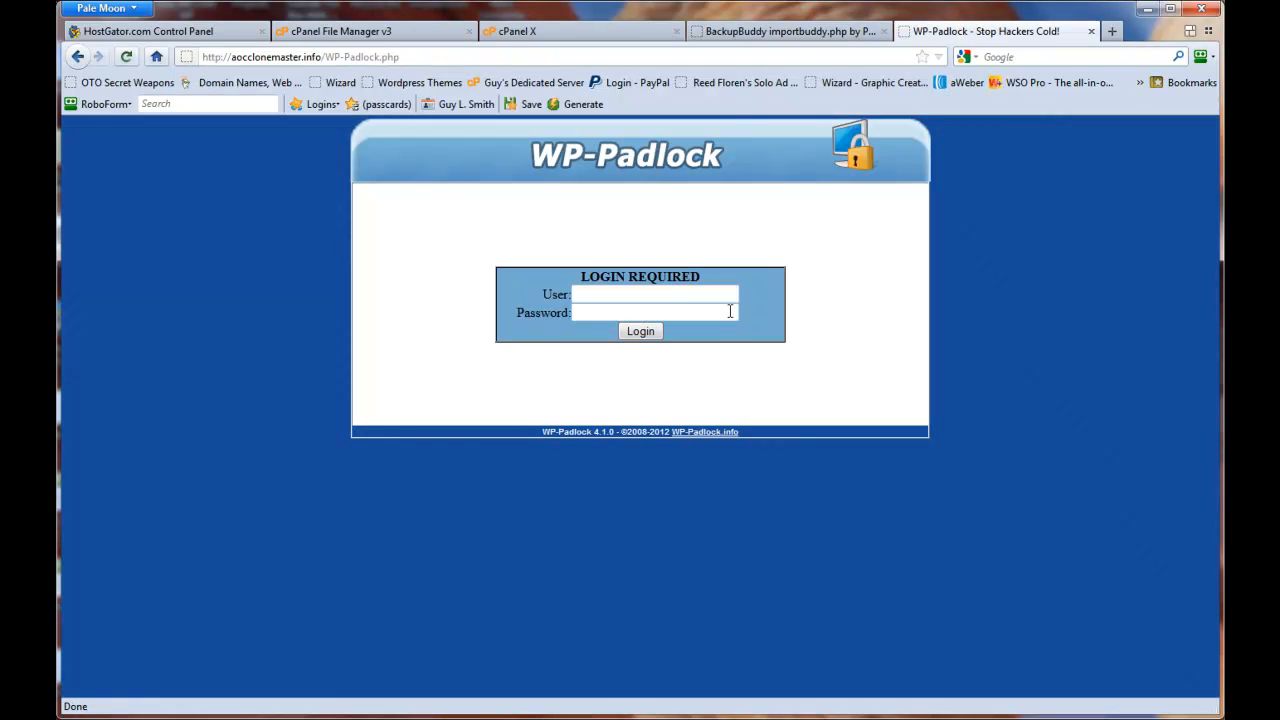
Log in to WP-Padlock with the user wp-admin and the account password, and save the login info as aocclonemaster.
{"action": "left_click", "coordinate": [615, 292]}
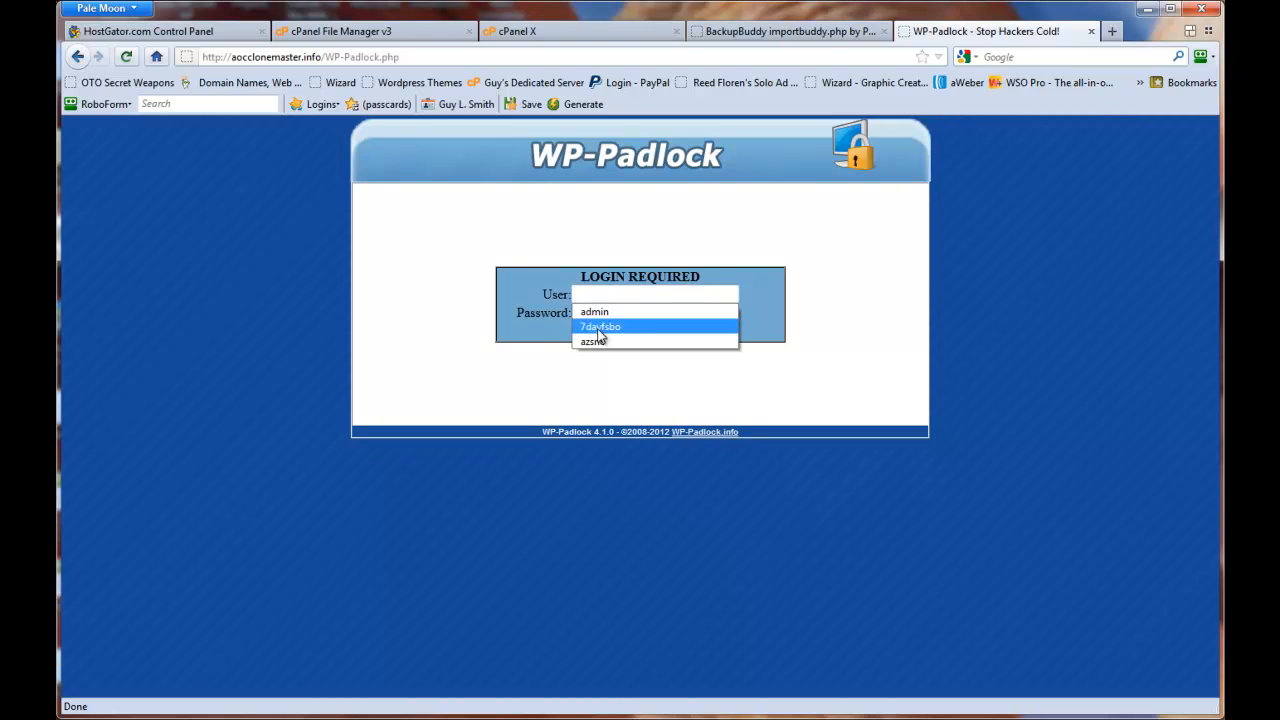
{"action": "left_click", "coordinate": [597, 298]}
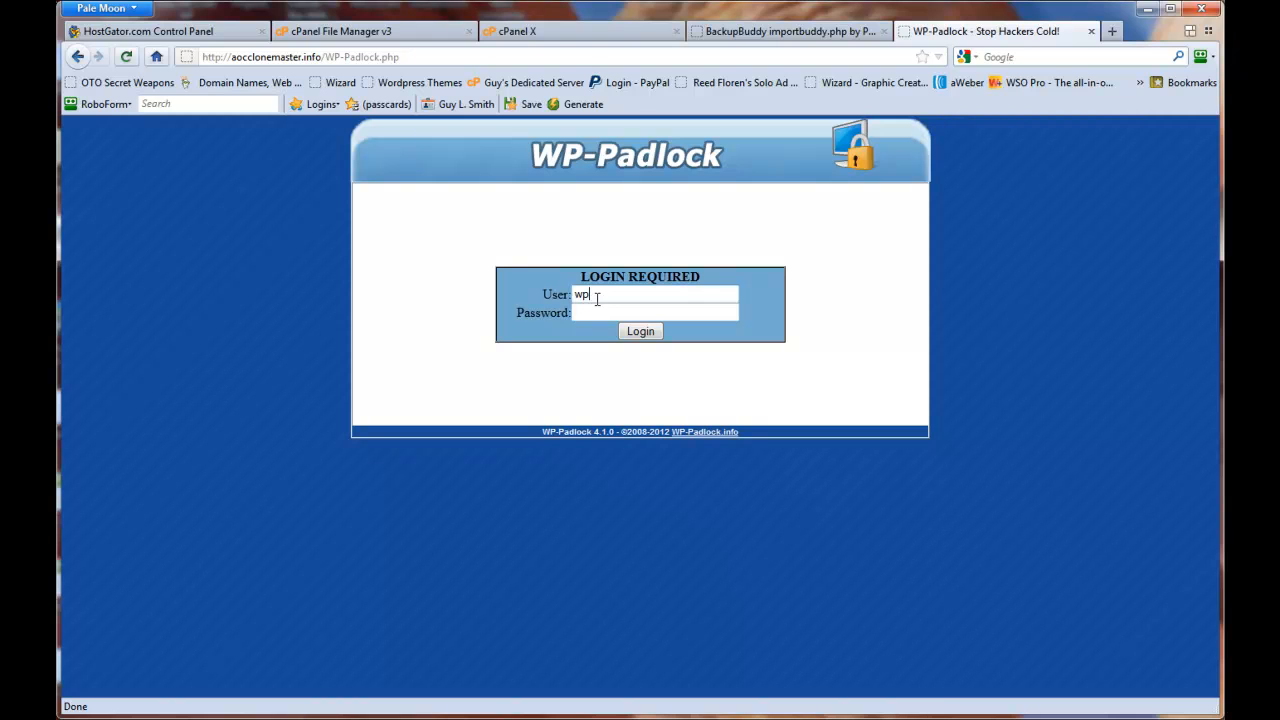
{"action": "type", "text": "wp-admin"}
{"action": "key", "text": "Tab"}
{"action": "key", "text": "Return"}
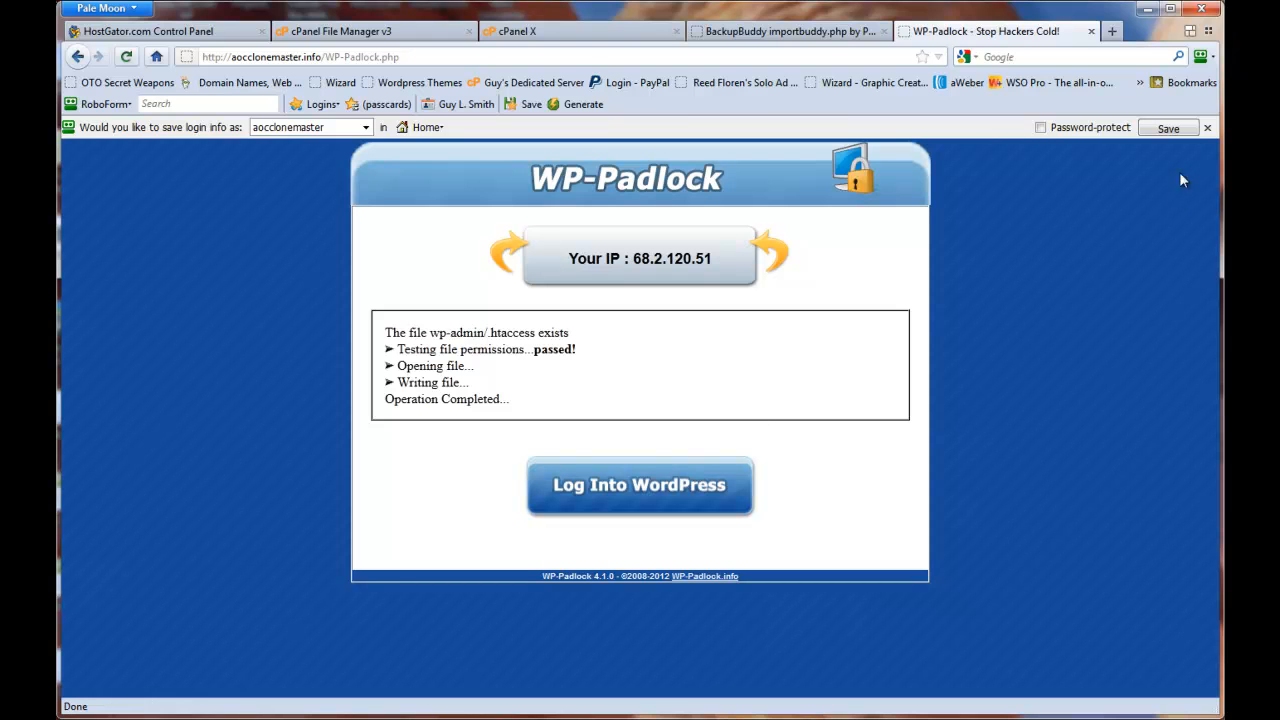
{"action": "left_click", "coordinate": [1168, 128]}
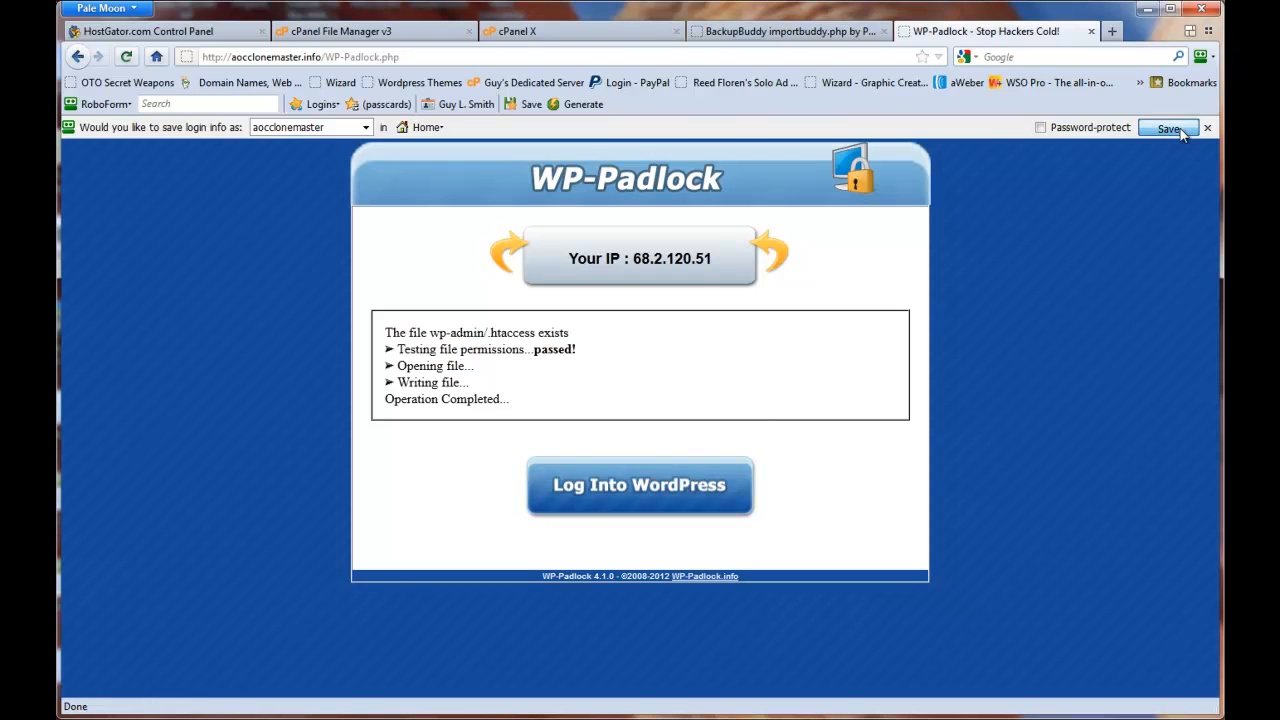
Continue to the WordPress login and sign in to the dashboard with the saved Aocclonemaster username and password.
{"action": "left_click", "coordinate": [656, 500]}
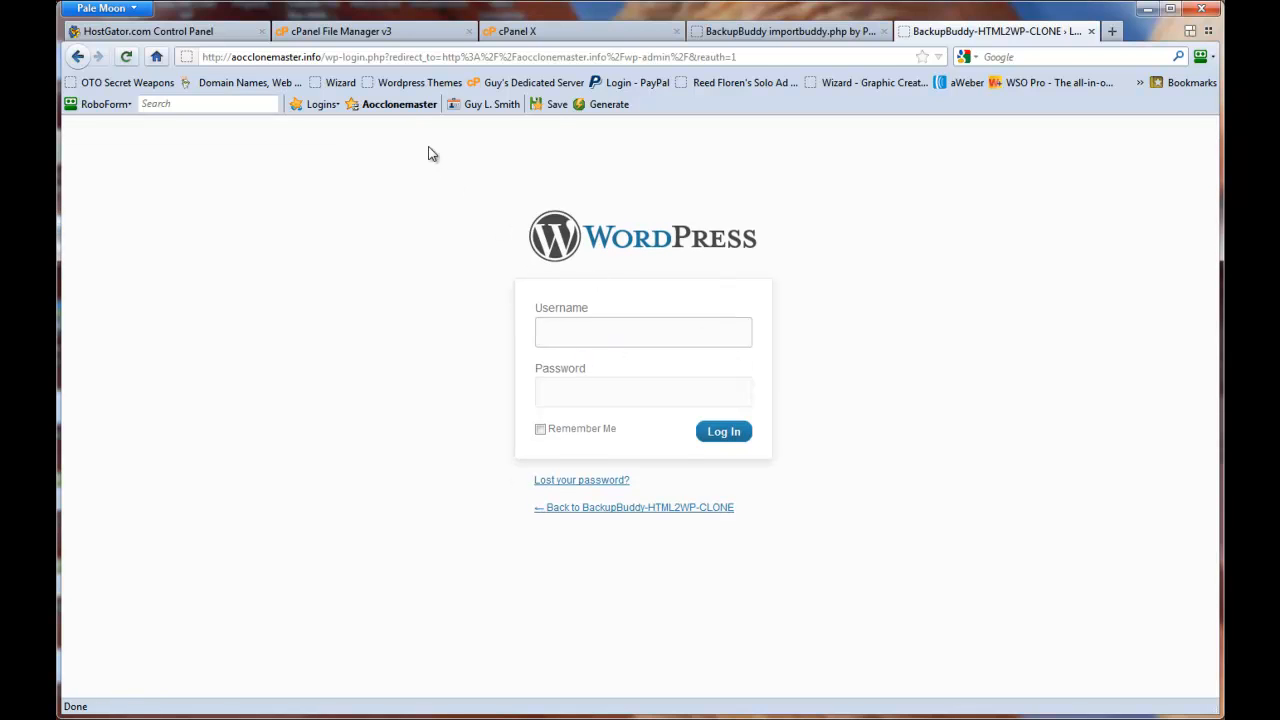
{"action": "left_click", "coordinate": [400, 104]}
{"action": "left_click", "coordinate": [453, 133]}
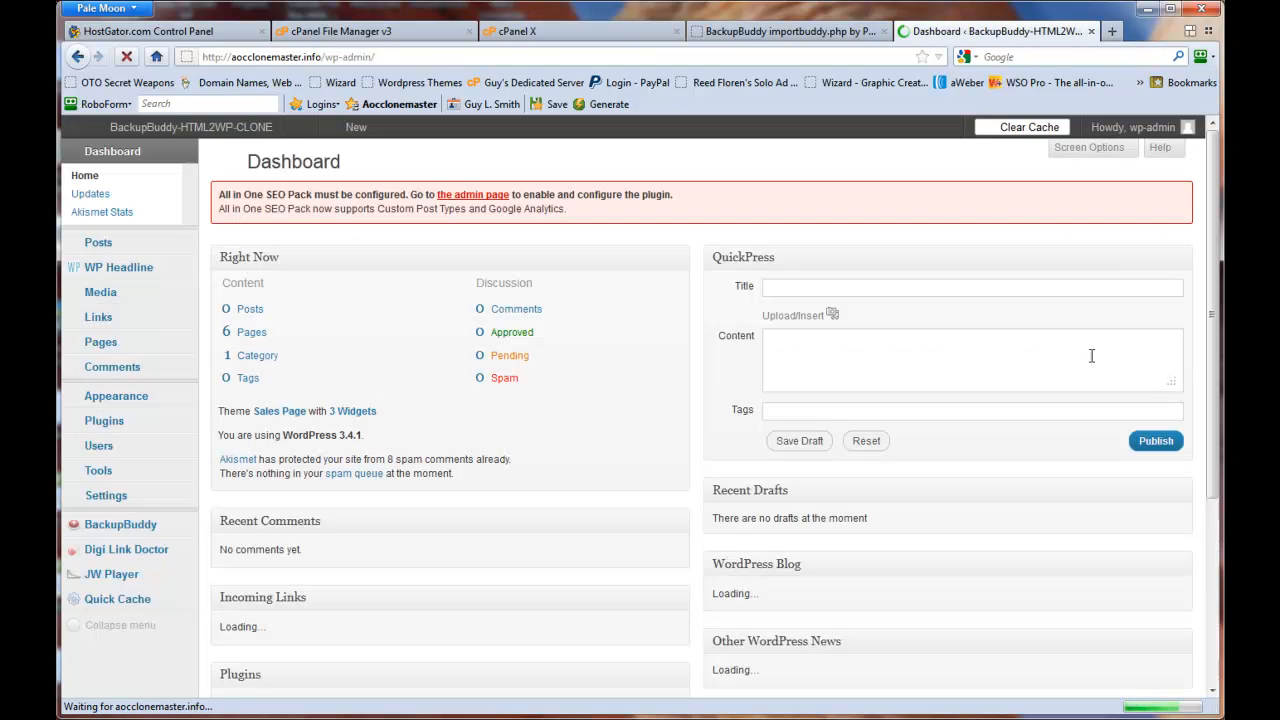
{"action": "left_click_drag", "start_coordinate": [1213, 210], "coordinate": [1219, 173]}
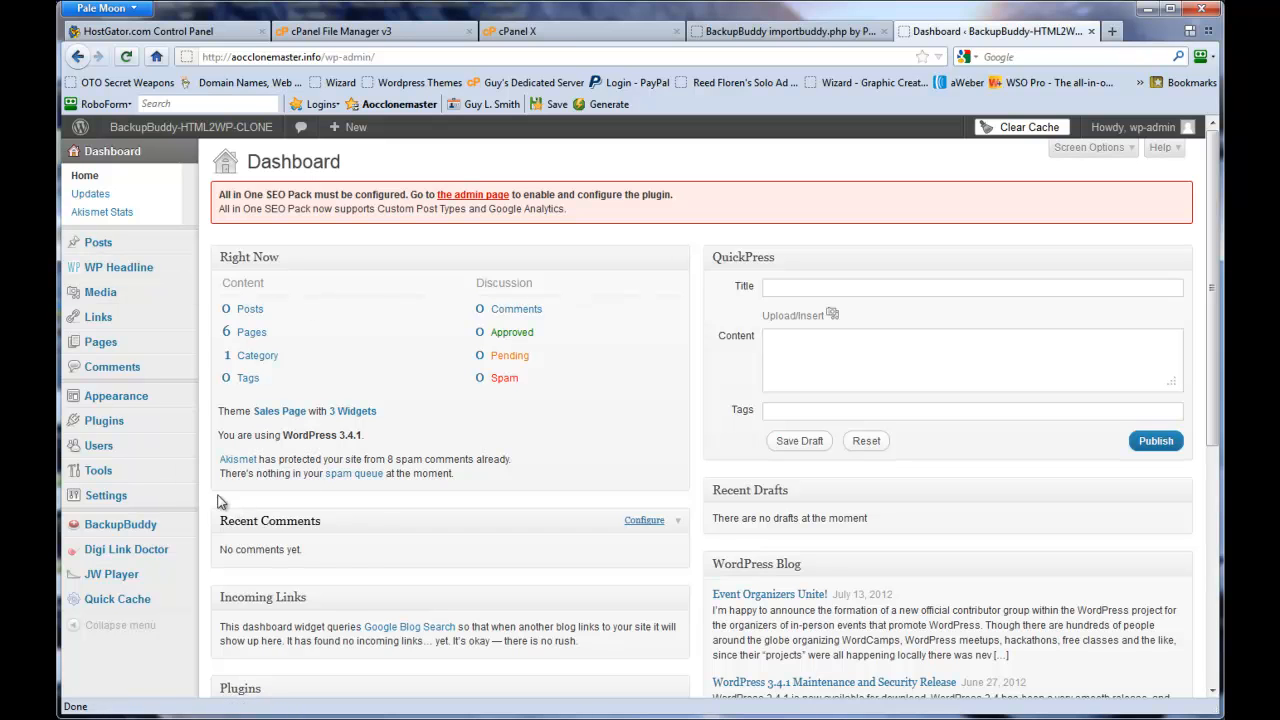
Open the General Settings and review the Site Title, Tagline, E-mail Address and the date and time options.
{"action": "mouse_move", "coordinate": [117, 500]}
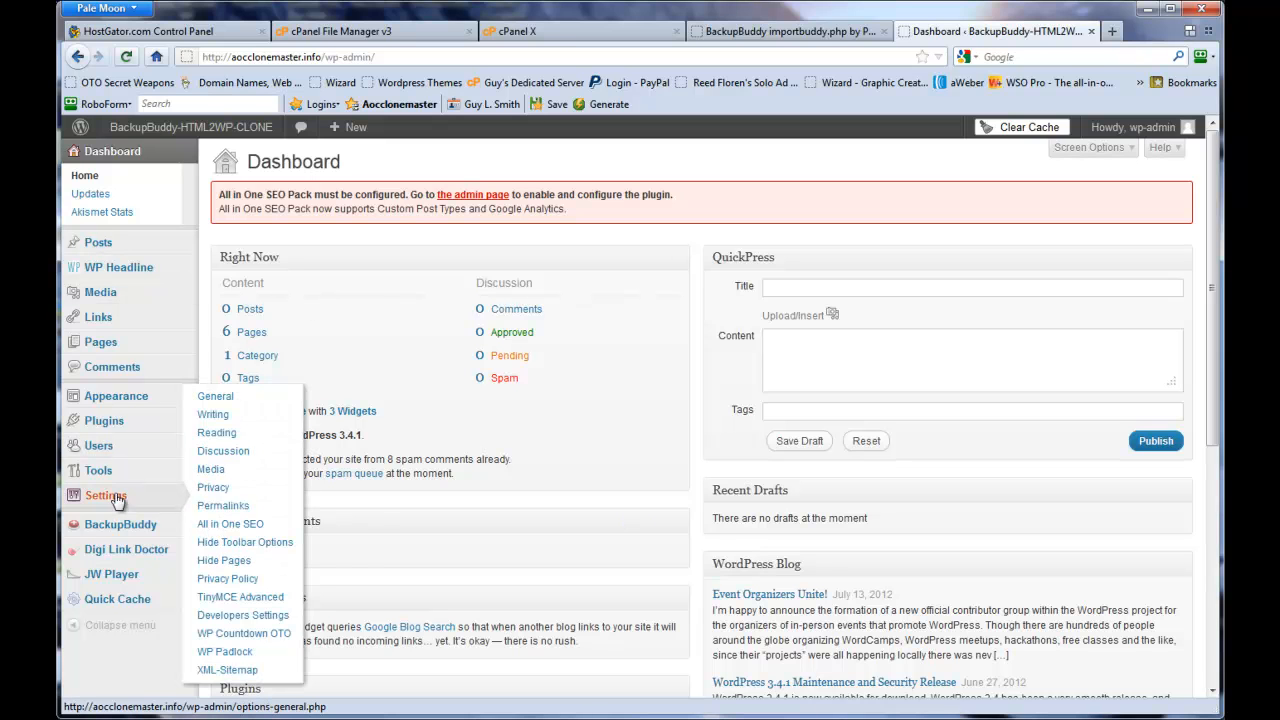
{"action": "left_click", "coordinate": [215, 398]}
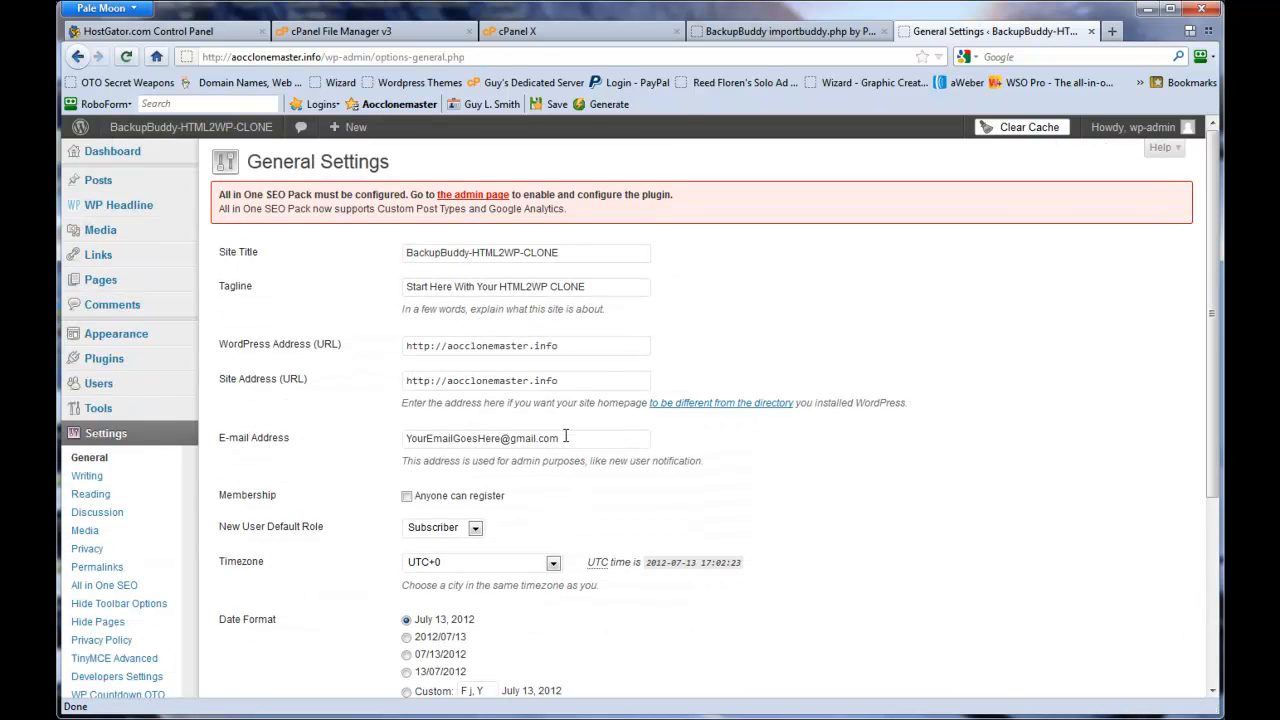
{"action": "left_click_drag", "start_coordinate": [600, 438], "coordinate": [369, 436]}
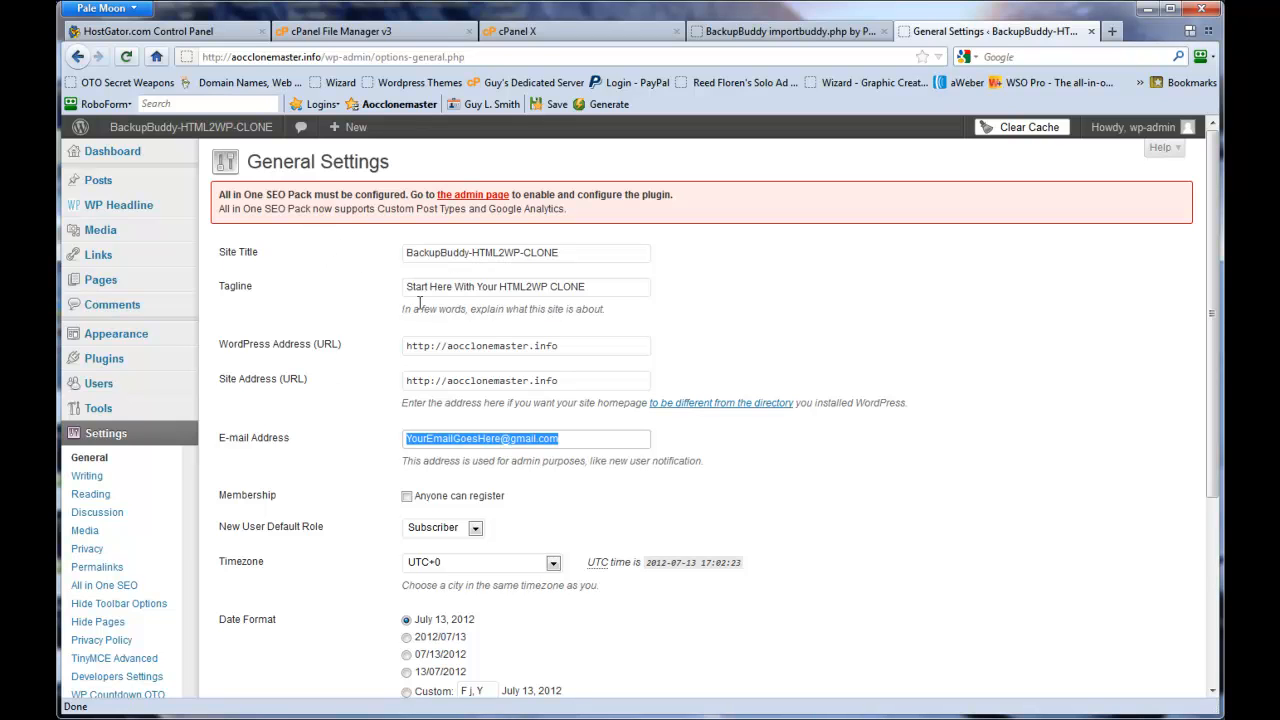
{"action": "left_click_drag", "start_coordinate": [572, 259], "coordinate": [358, 251]}
{"action": "left_click_drag", "start_coordinate": [603, 285], "coordinate": [390, 277]}
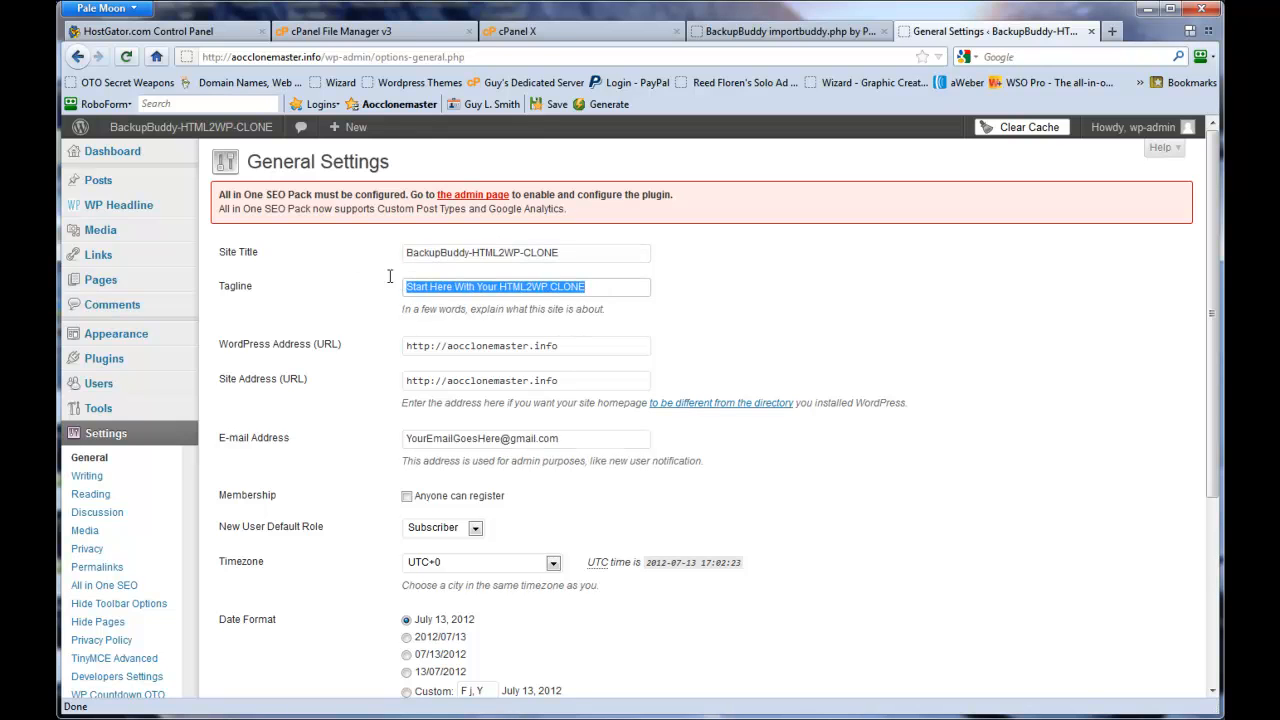
{"action": "left_click_drag", "start_coordinate": [560, 440], "coordinate": [530, 434]}
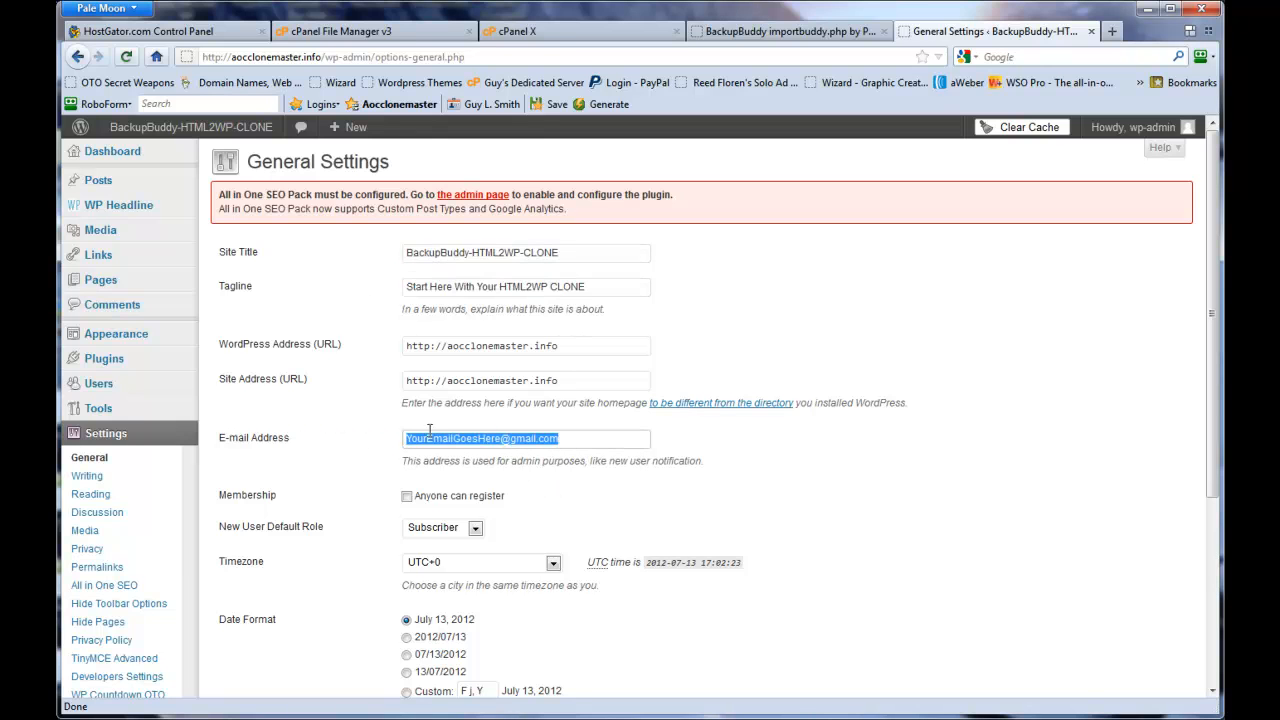
{"action": "scroll", "coordinate": [697, 496], "scroll_direction": "down", "scroll_amount": 3}
{"action": "scroll", "coordinate": [697, 503], "scroll_direction": "down", "scroll_amount": 2}
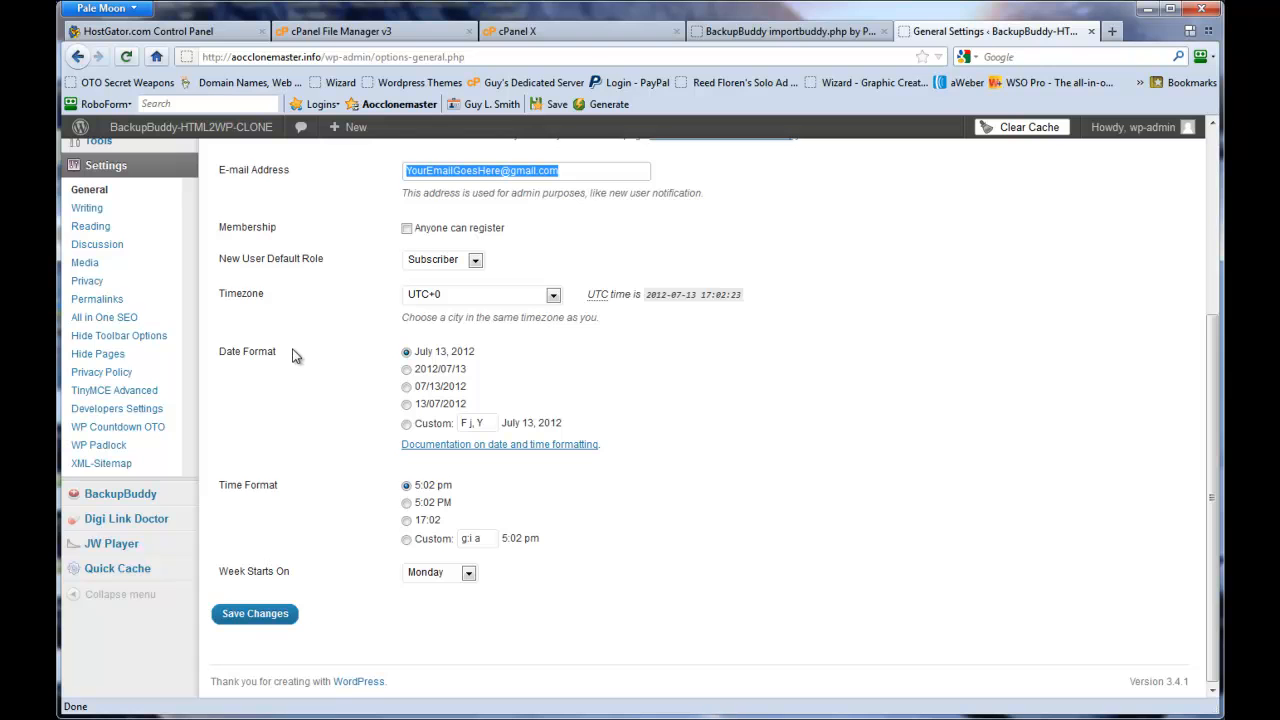
{"action": "scroll", "coordinate": [295, 355], "scroll_direction": "up", "scroll_amount": 5}
Open the FS Contact Form Options and examine the E-mail To recipient address of form 1.
{"action": "mouse_move", "coordinate": [113, 368]}
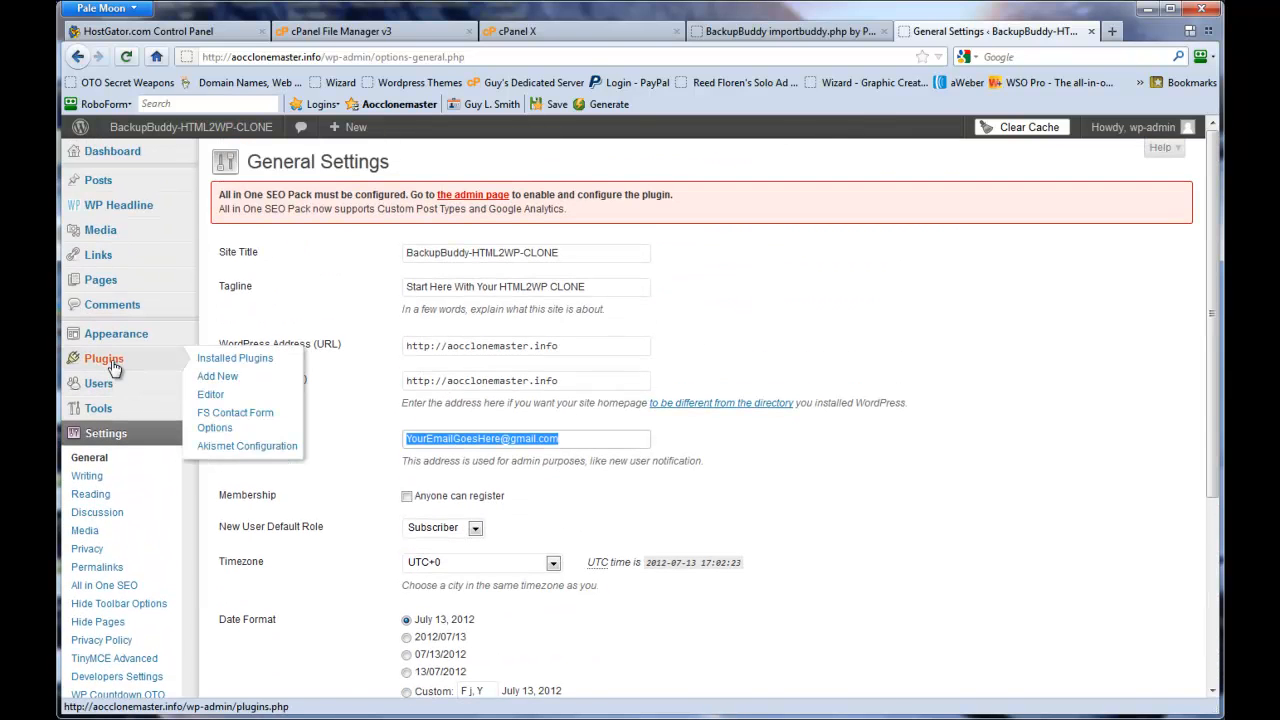
{"action": "left_click", "coordinate": [222, 424]}
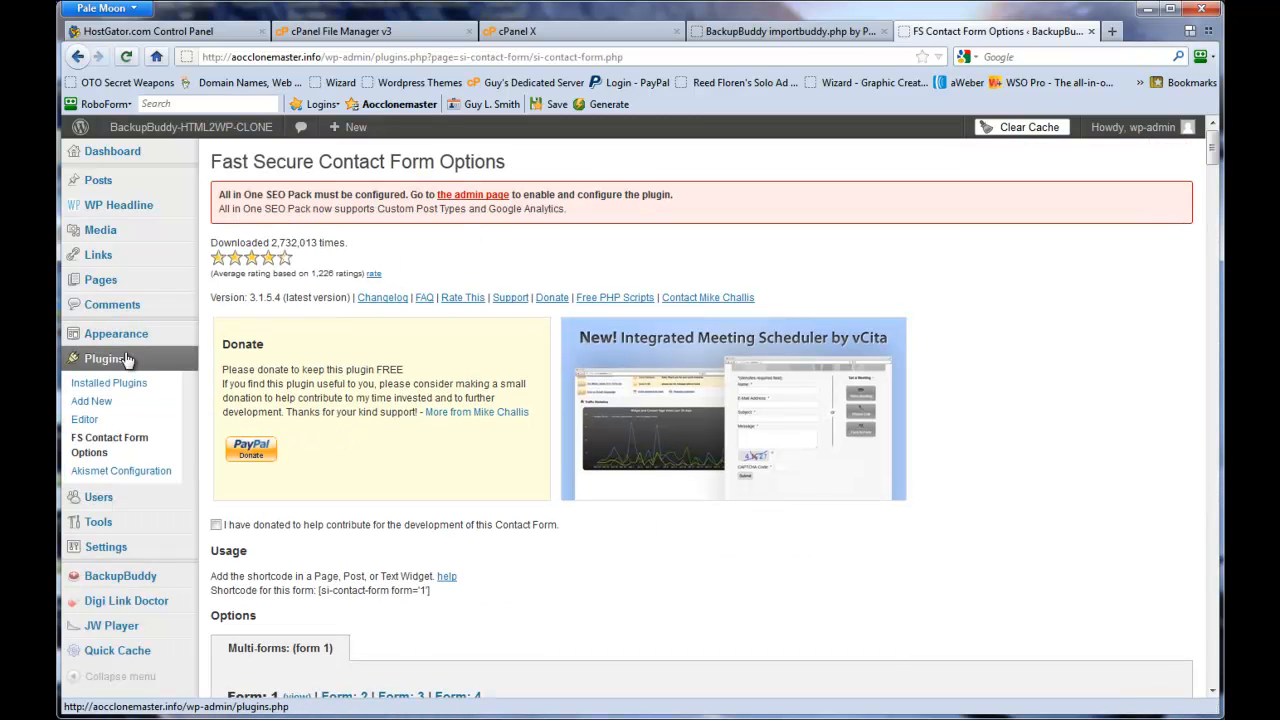
{"action": "mouse_move", "coordinate": [125, 346]}
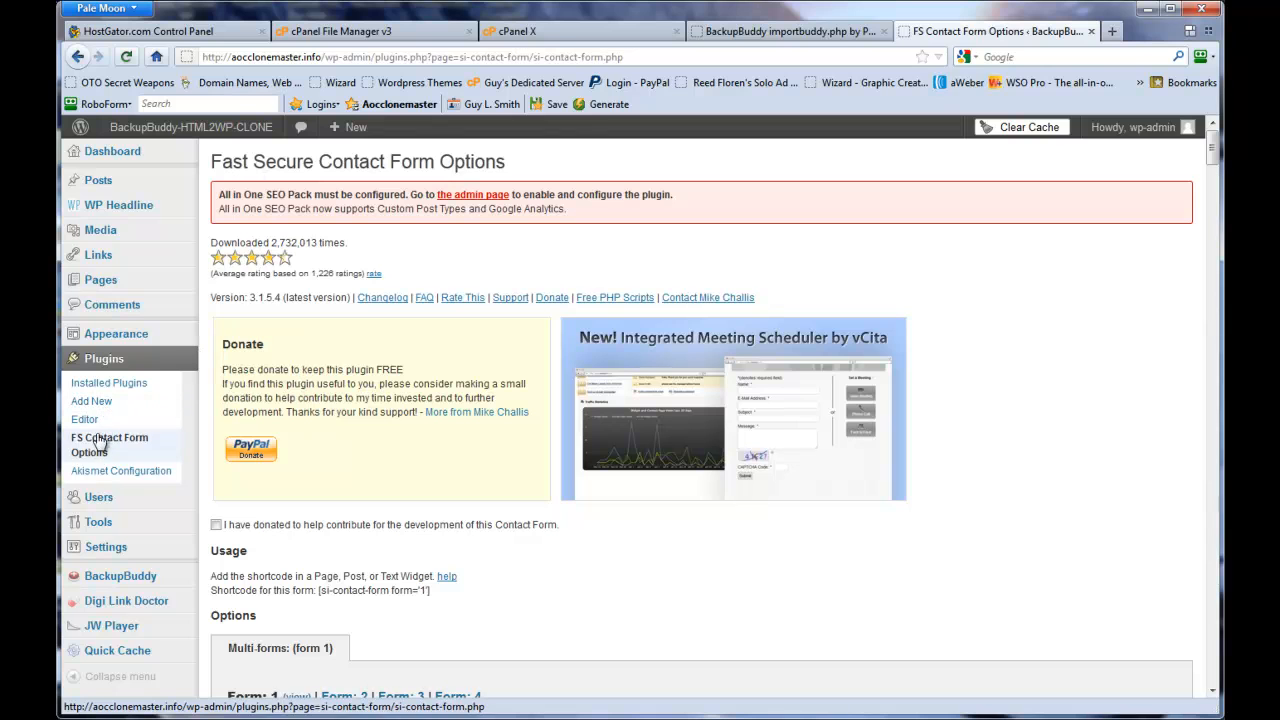
{"action": "left_click_drag", "start_coordinate": [1212, 150], "coordinate": [1212, 200]}
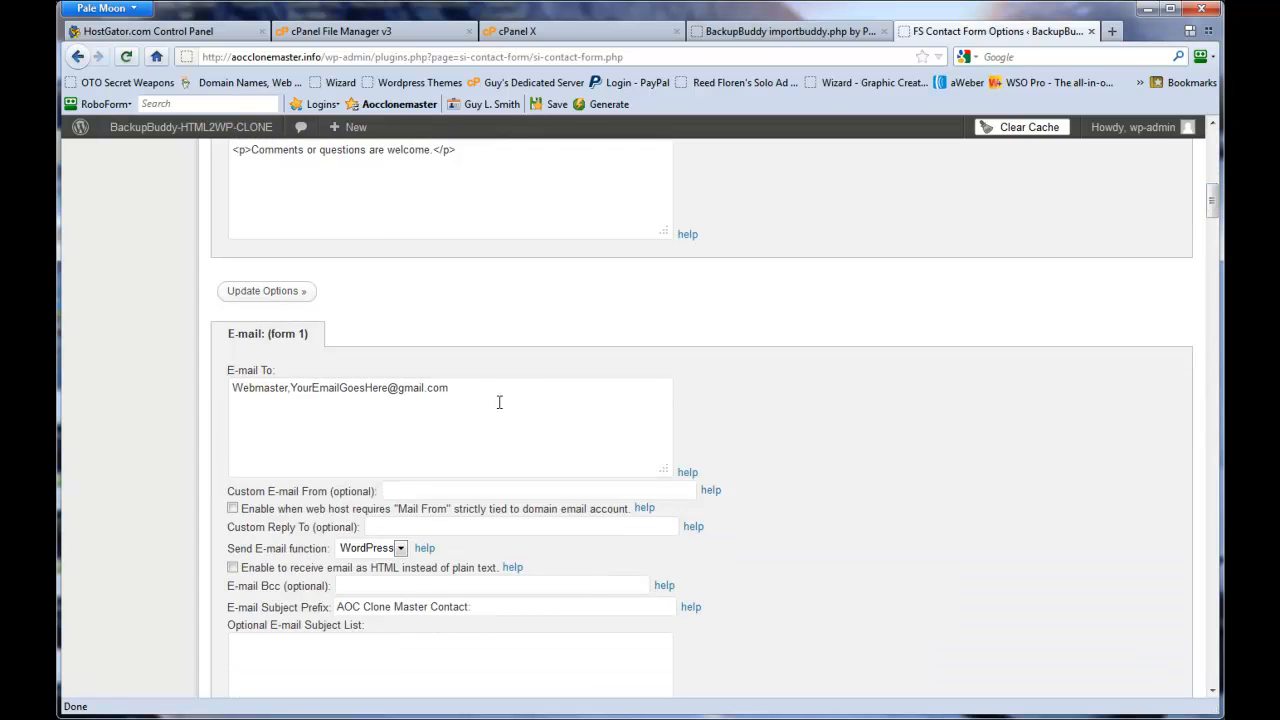
{"action": "left_click_drag", "start_coordinate": [469, 397], "coordinate": [310, 394]}
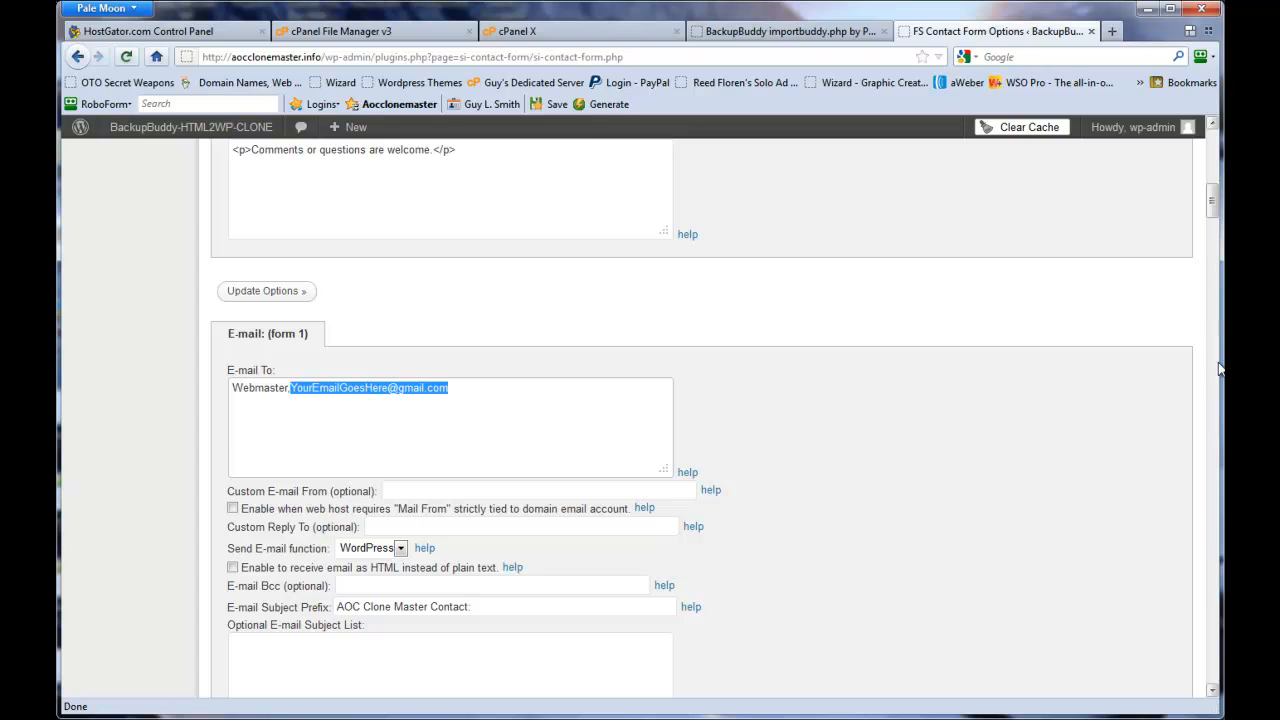
{"action": "left_click_drag", "start_coordinate": [1212, 203], "coordinate": [1210, 229]}
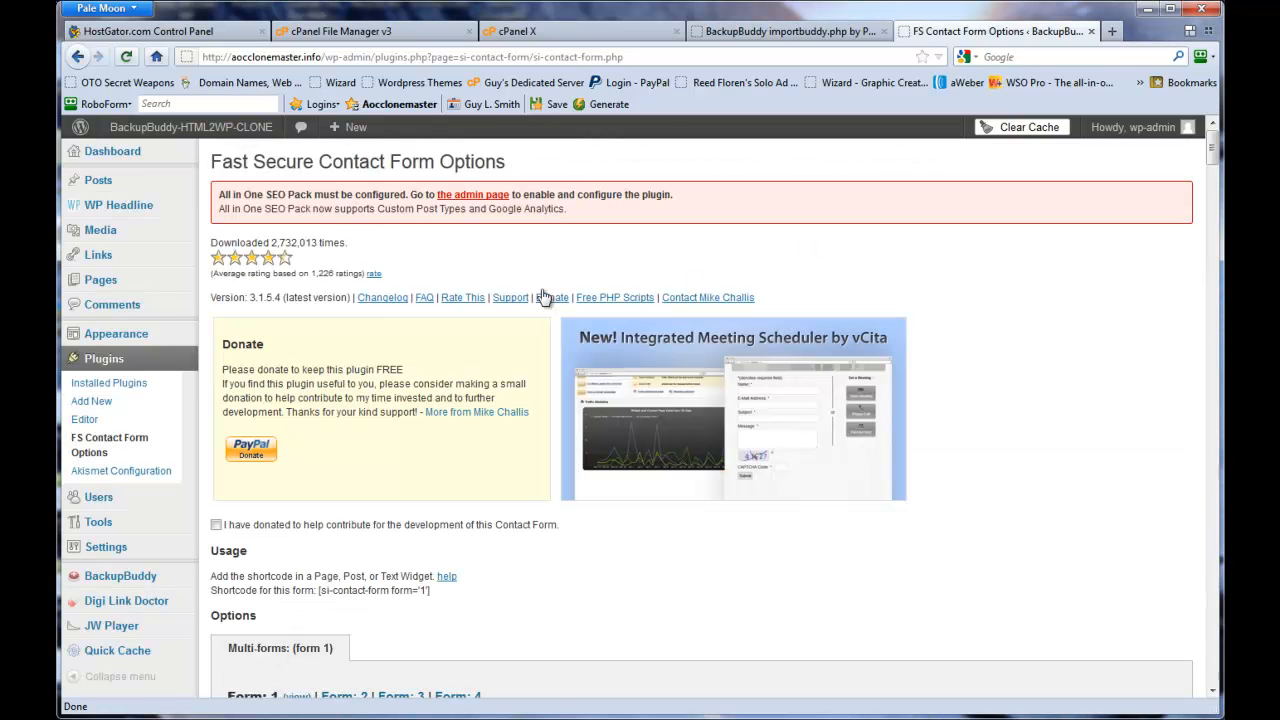
List all pages, view the Sales Page in a separate tab, and return to the page list.
{"action": "mouse_move", "coordinate": [130, 285]}
{"action": "left_click", "coordinate": [232, 281]}
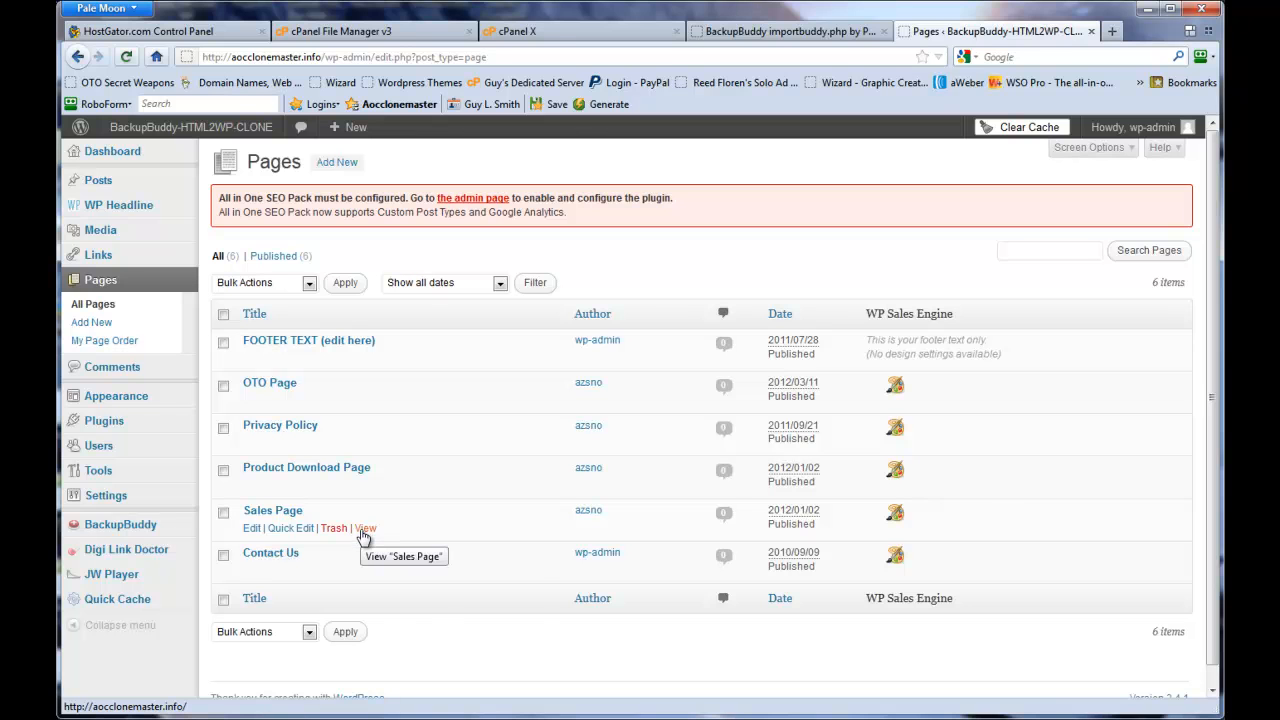
{"action": "right_click", "coordinate": [361, 533]}
{"action": "left_click", "coordinate": [428, 545]}
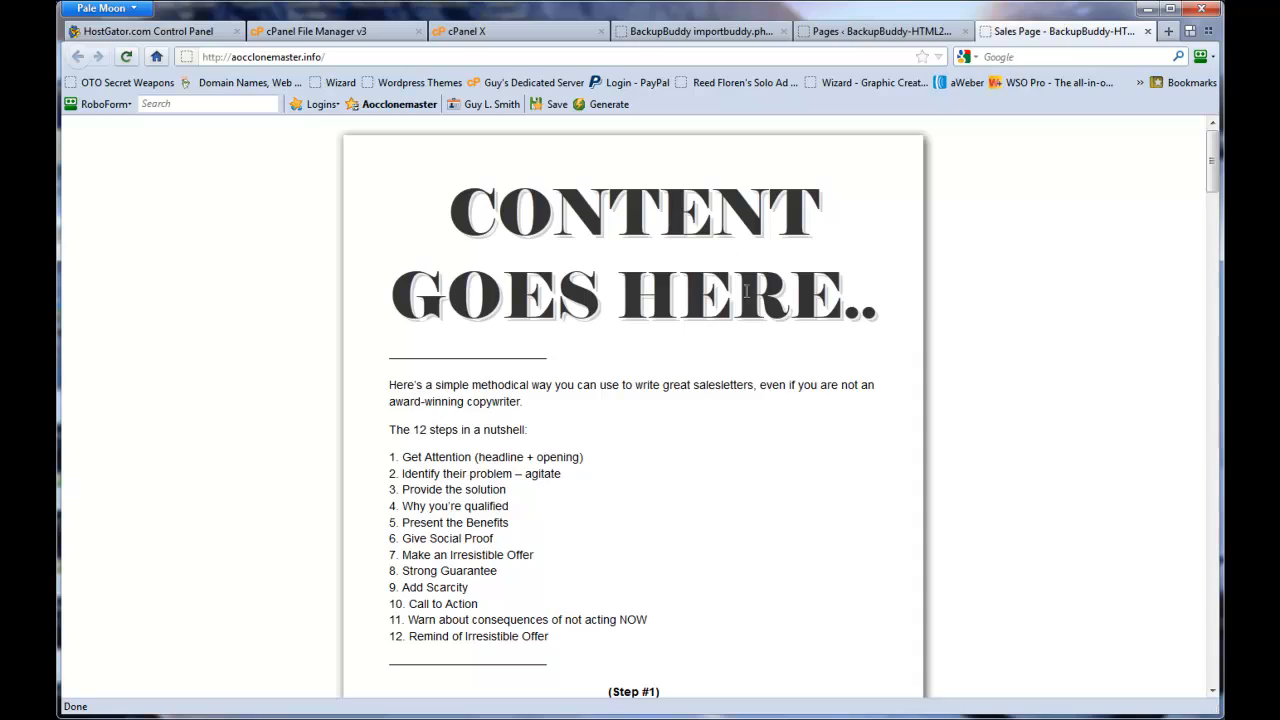
{"action": "left_click_drag", "start_coordinate": [1211, 163], "coordinate": [1158, 125]}
{"action": "left_click", "coordinate": [862, 31]}
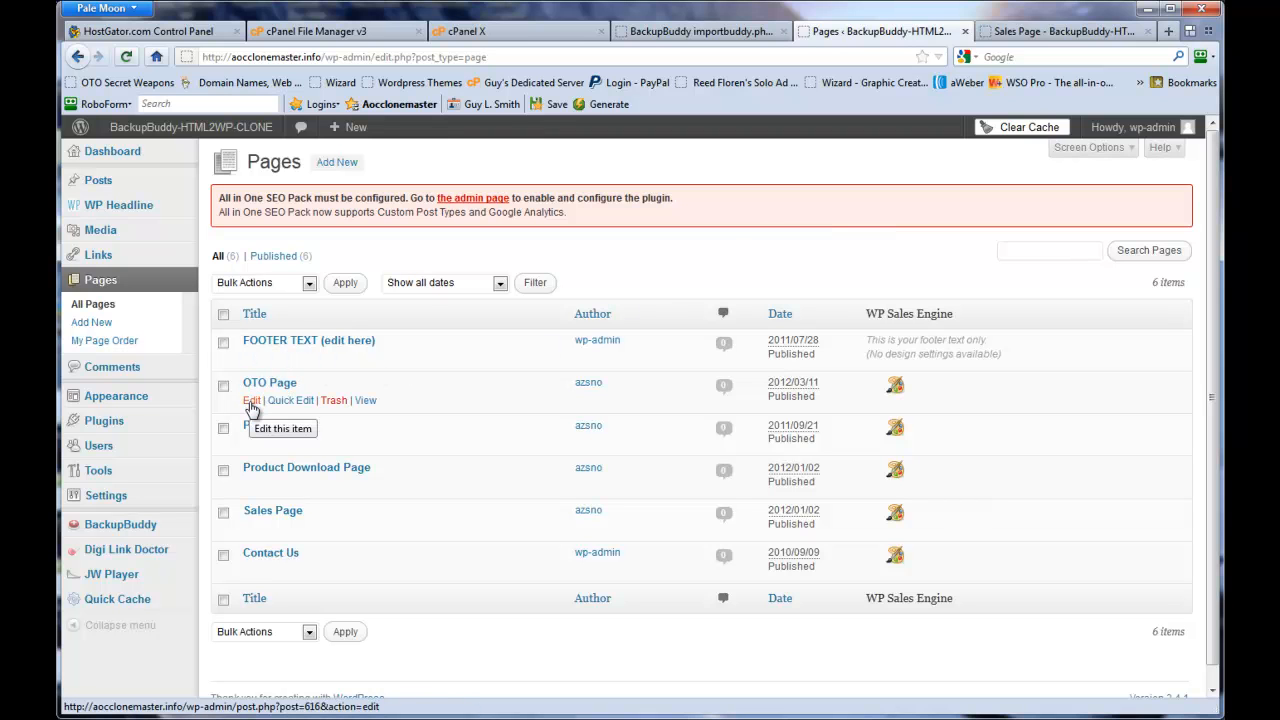
Open the OTO Page for editing, enlarge its content editor, and look through the countdown shortcode and sales text.
{"action": "left_click", "coordinate": [251, 402]}
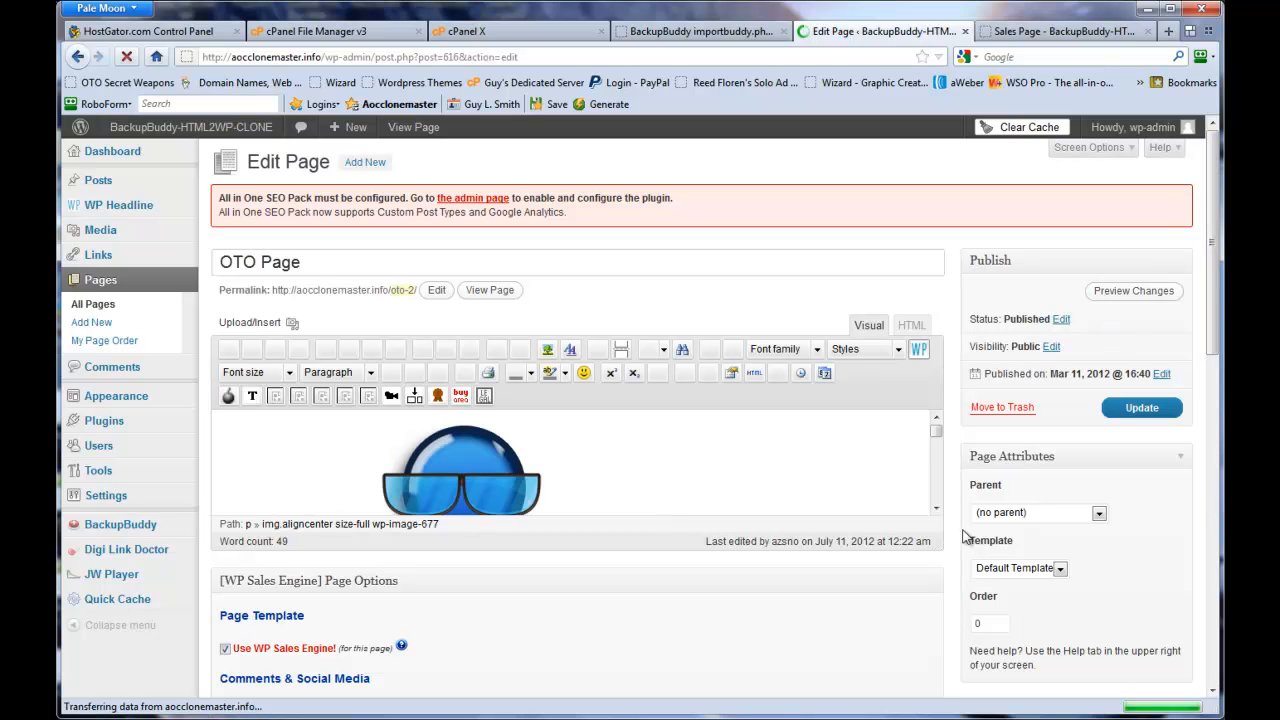
{"action": "left_click_drag", "start_coordinate": [934, 600], "coordinate": [935, 632]}
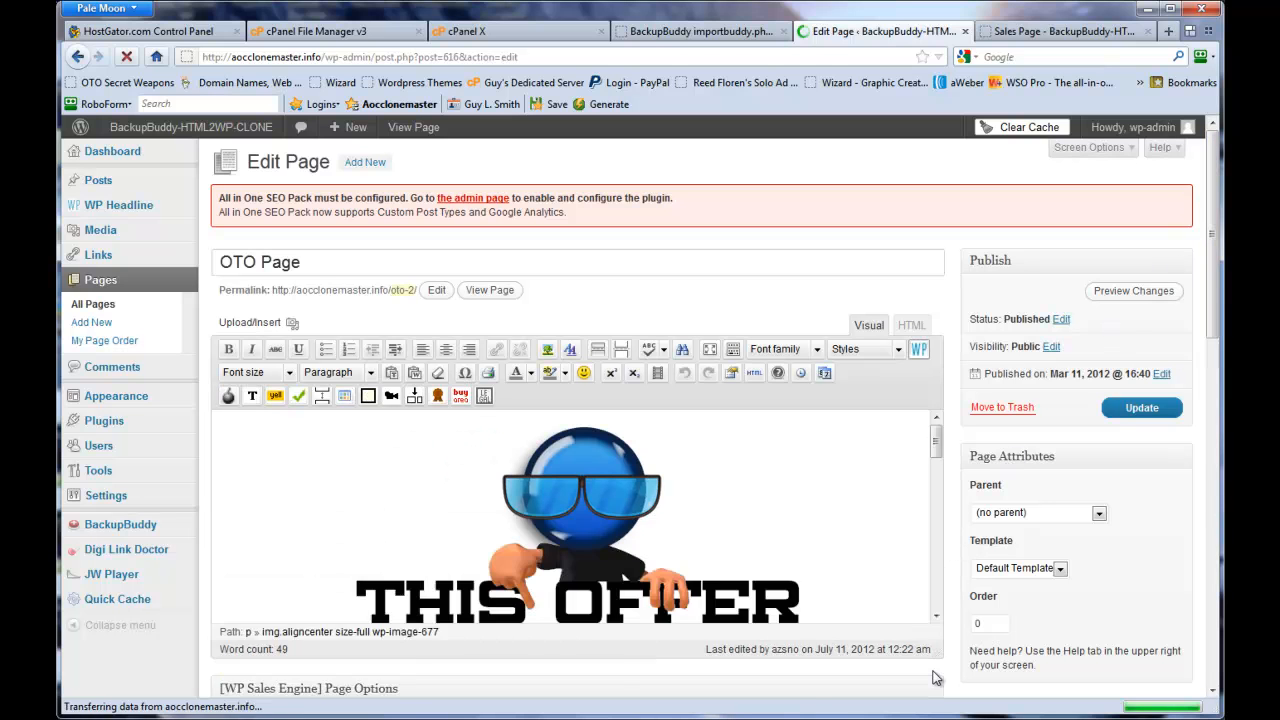
{"action": "scroll", "coordinate": [1212, 262], "scroll_direction": "down", "scroll_amount": 3}
{"action": "left_click_drag", "start_coordinate": [1212, 262], "coordinate": [1212, 277]}
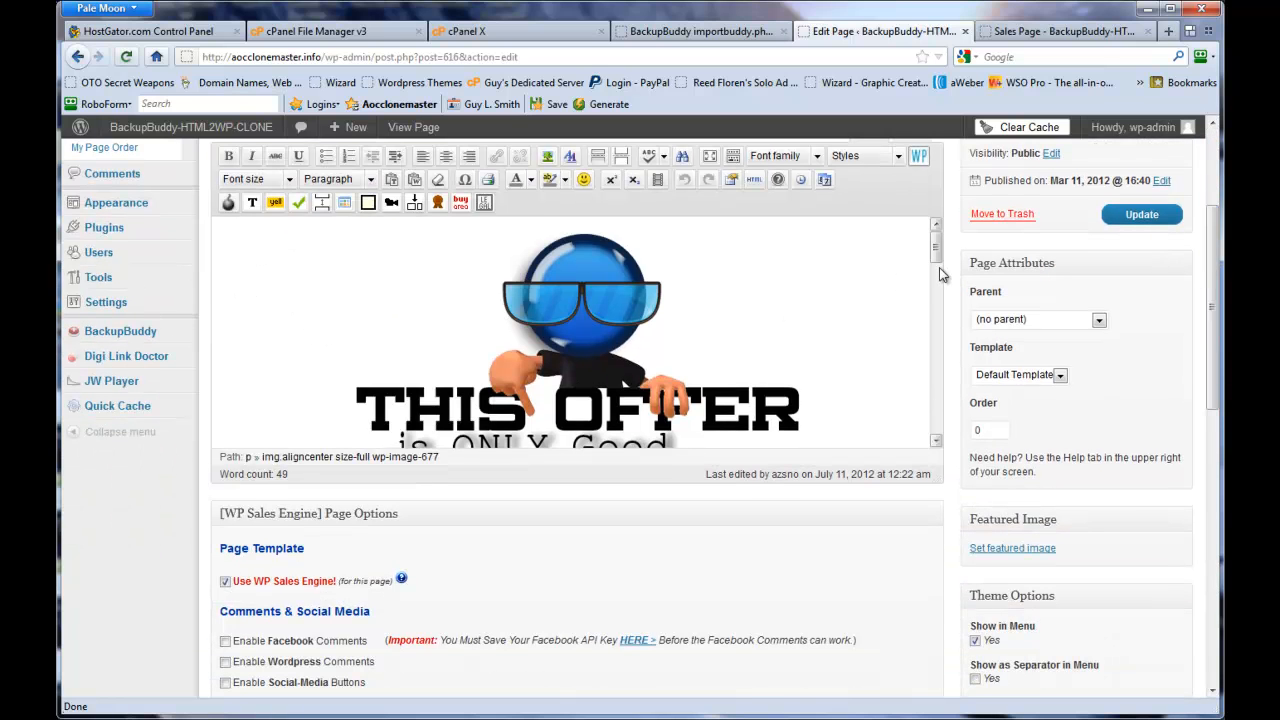
{"action": "left_click_drag", "start_coordinate": [940, 258], "coordinate": [940, 281]}
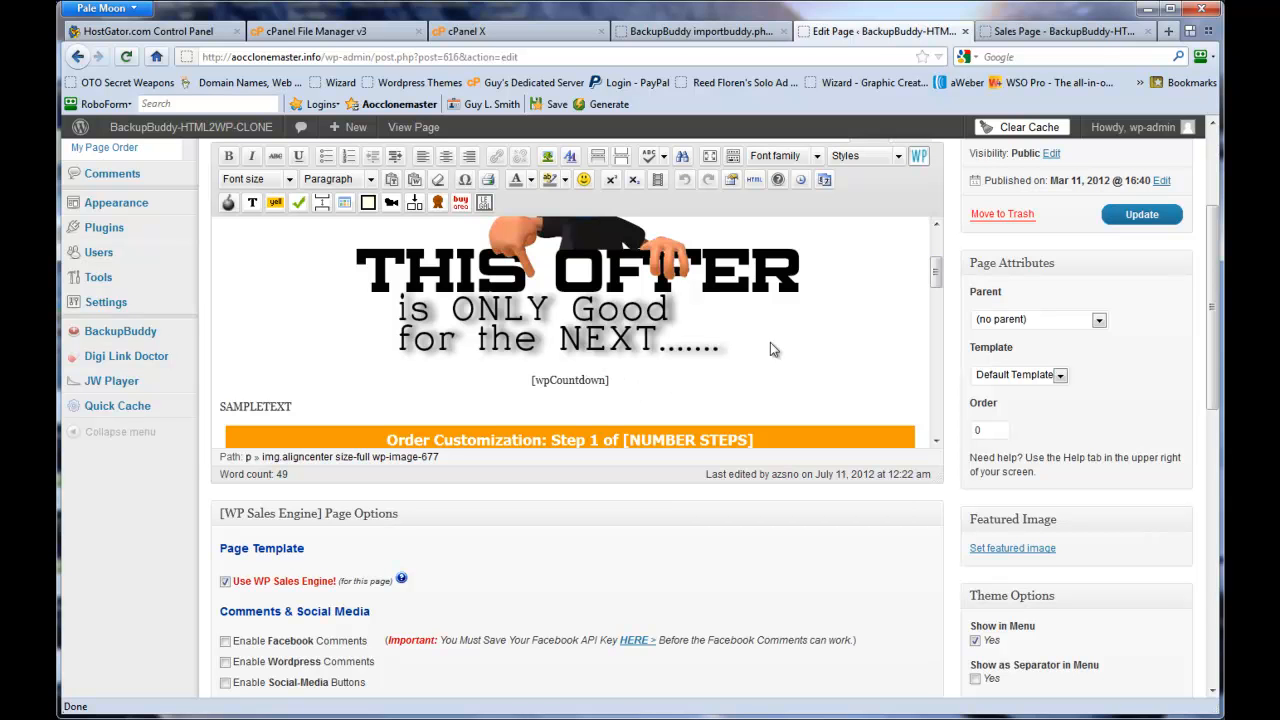
{"action": "left_click_drag", "start_coordinate": [936, 272], "coordinate": [935, 357]}
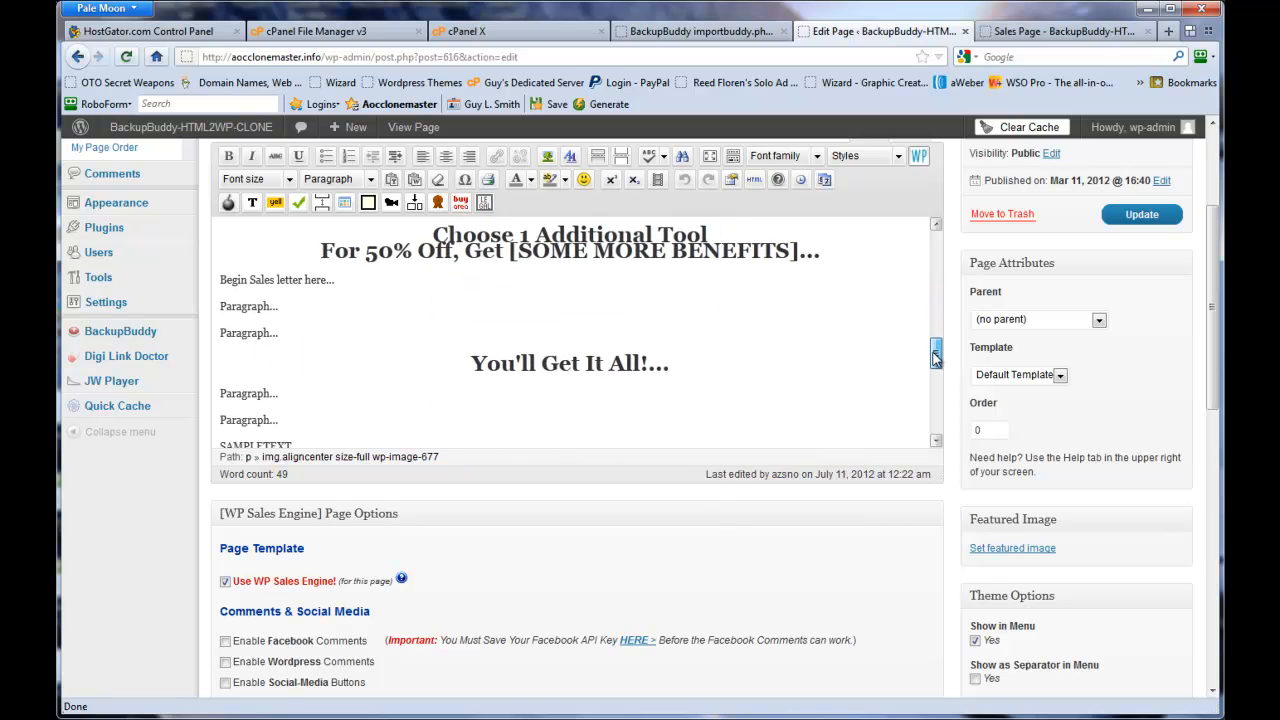
Open the WP Countdown OTO settings and set the time before the countdown goes off to 30 minutes.
{"action": "mouse_move", "coordinate": [130, 305]}
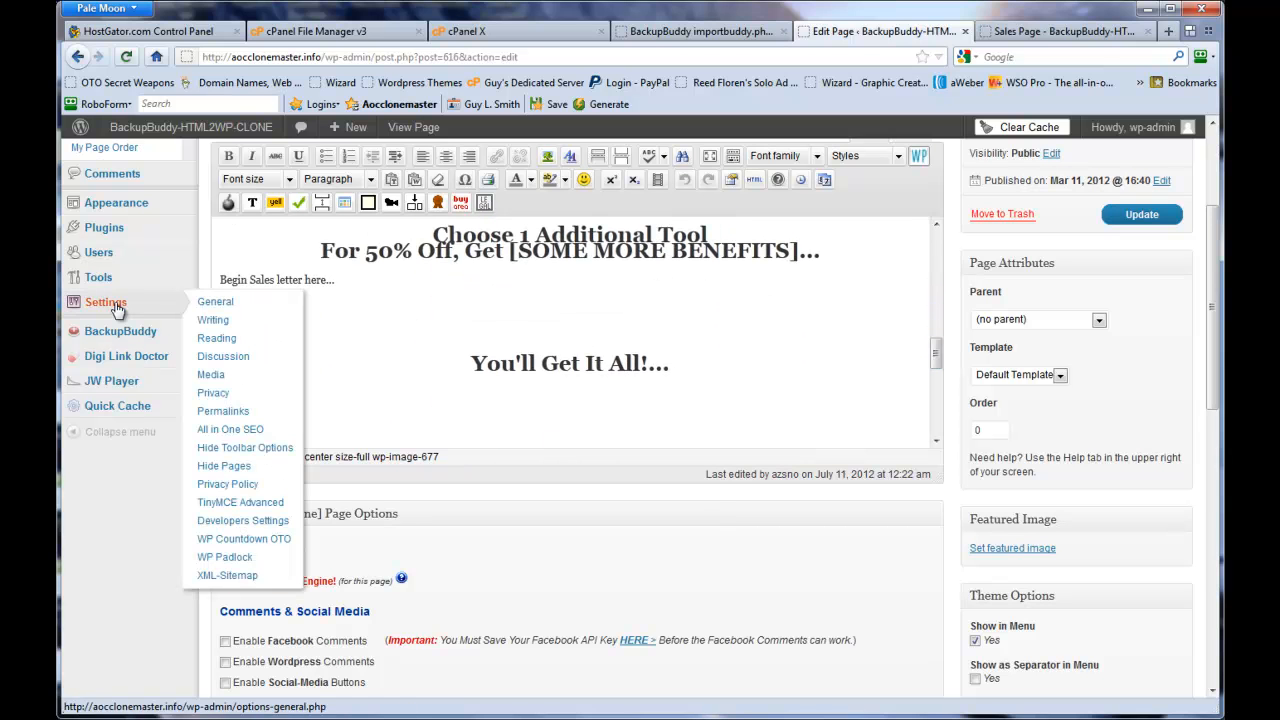
{"action": "left_click", "coordinate": [245, 542]}
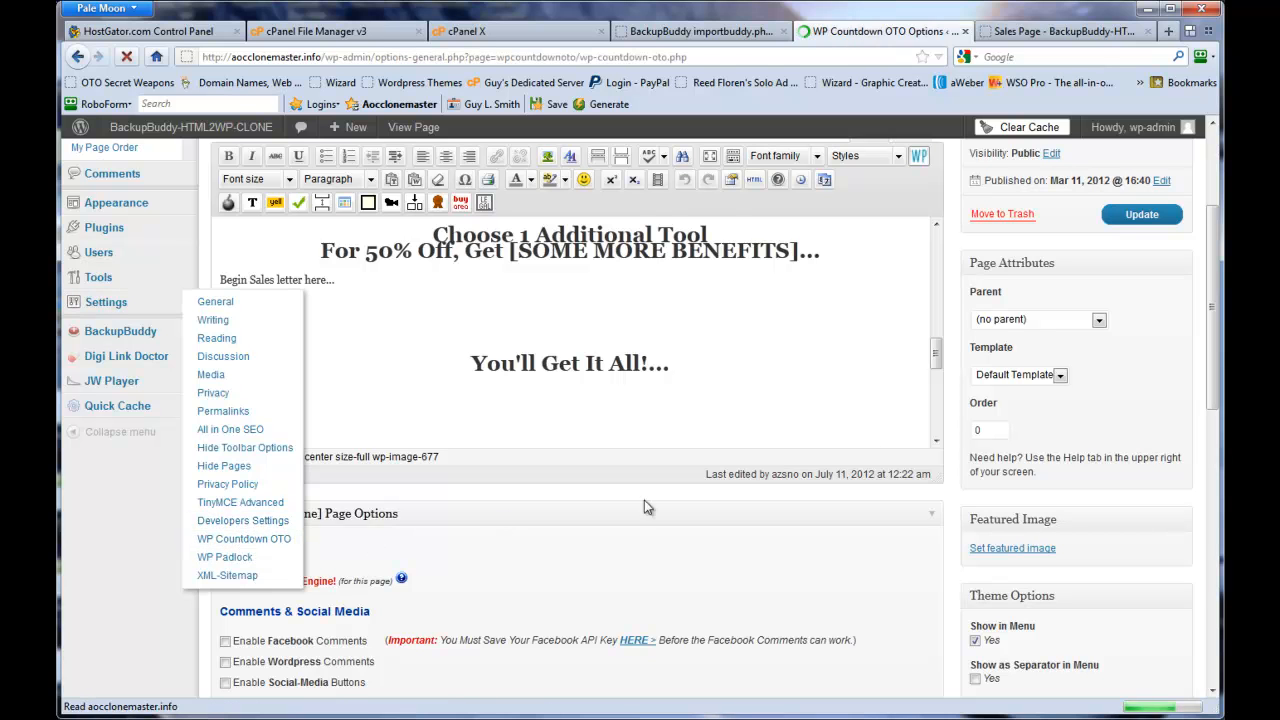
{"action": "left_click", "coordinate": [484, 259]}
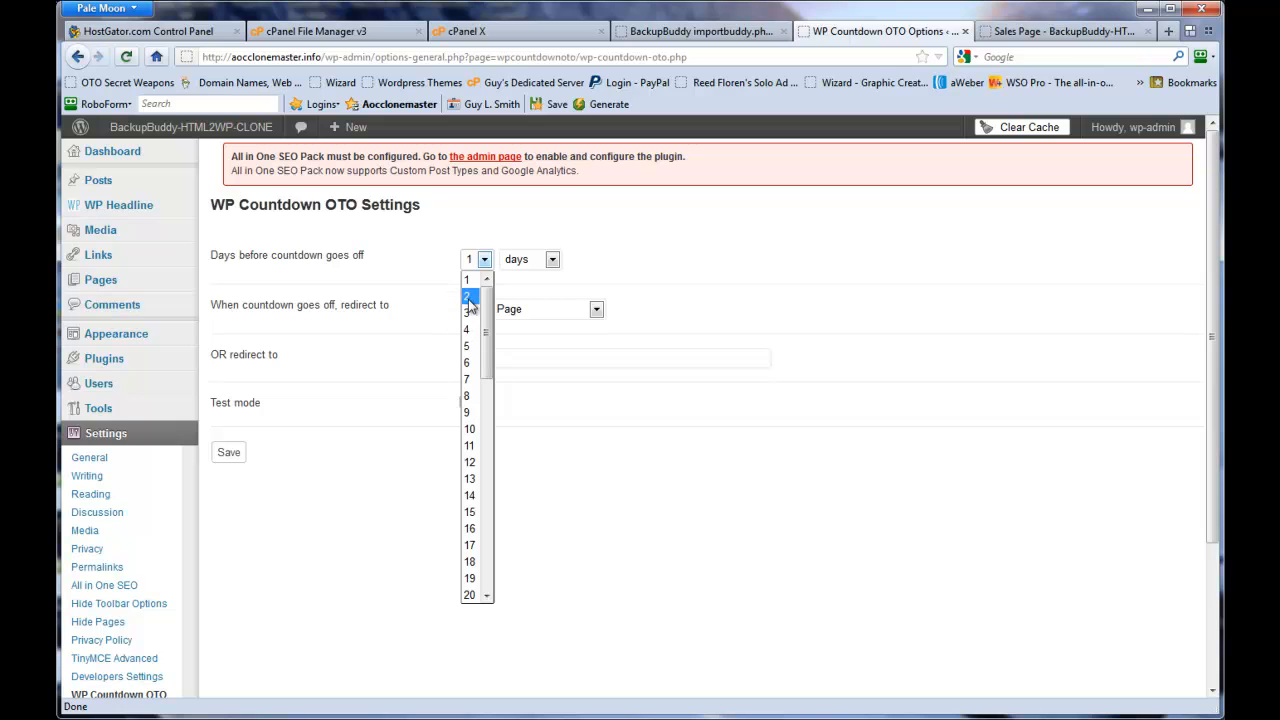
{"action": "left_click", "coordinate": [546, 270]}
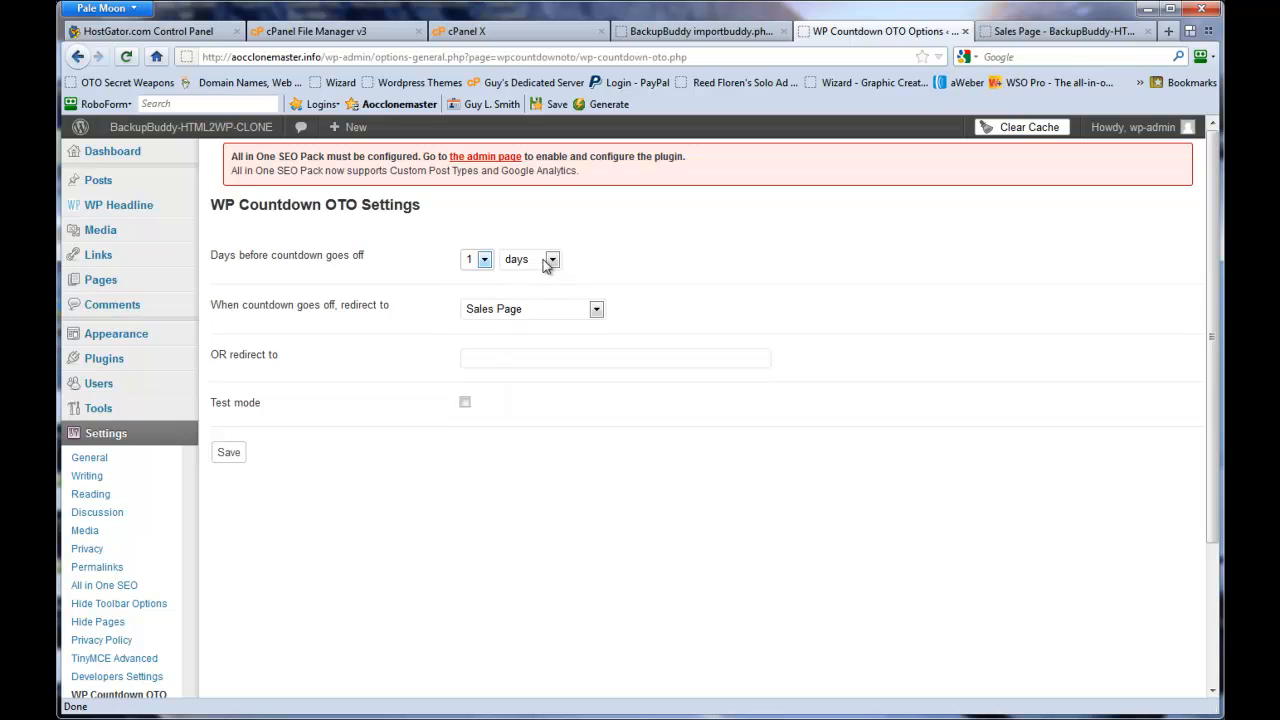
{"action": "left_click", "coordinate": [545, 262]}
{"action": "left_click", "coordinate": [522, 322]}
{"action": "left_click", "coordinate": [482, 260]}
{"action": "left_click_drag", "start_coordinate": [487, 325], "coordinate": [489, 431]}
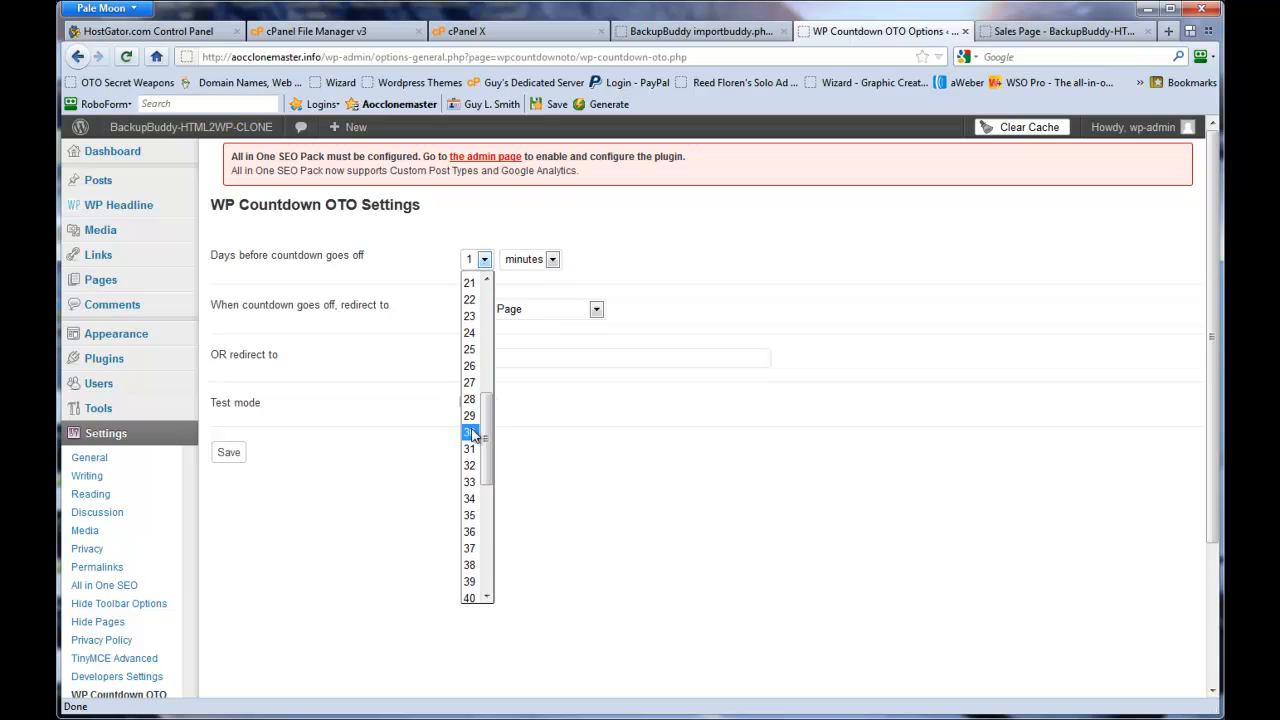
{"action": "left_click", "coordinate": [473, 433]}
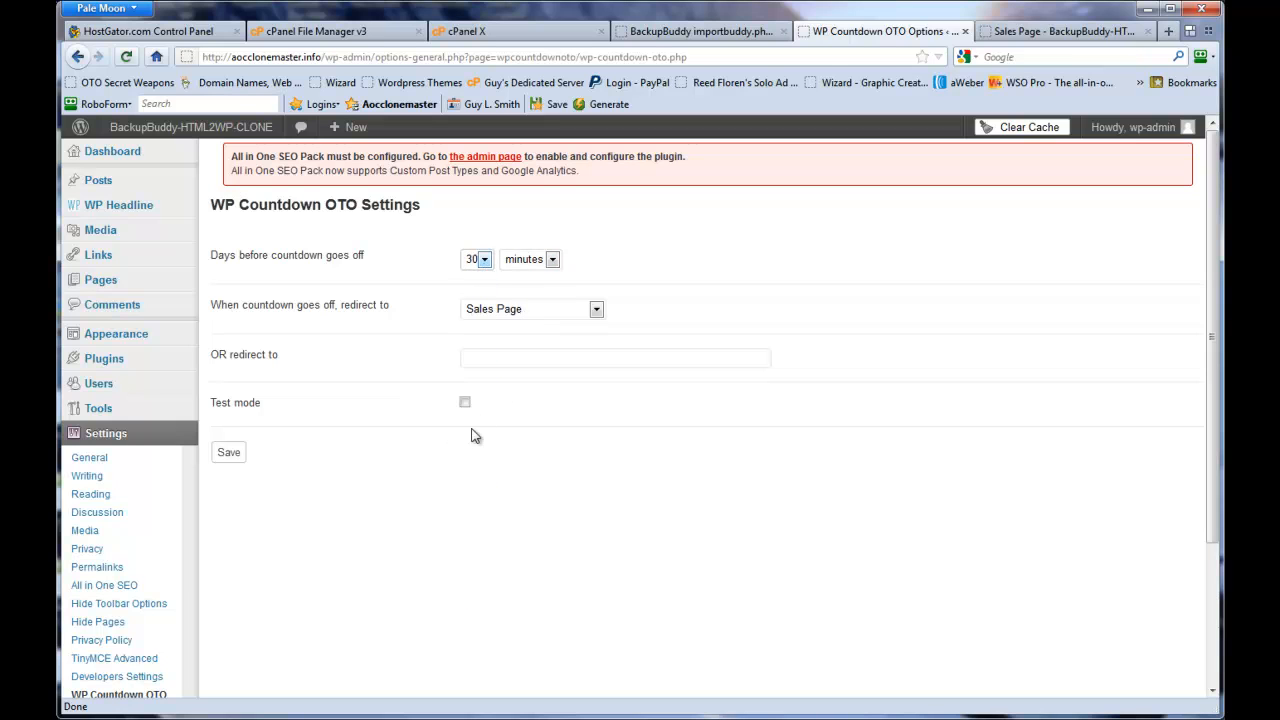
Choose Sales Page as the redirect when the countdown goes off, leave the alternative redirect empty, and save the settings.
{"action": "left_click", "coordinate": [546, 309]}
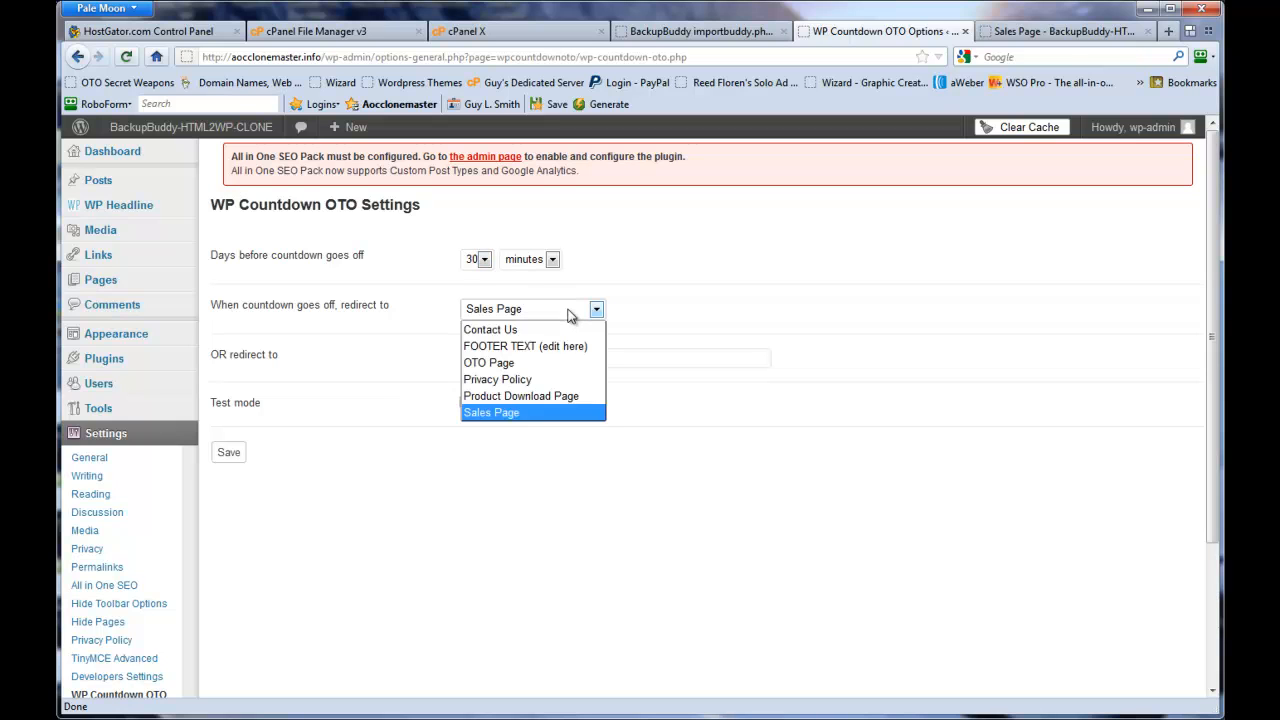
{"action": "left_click", "coordinate": [500, 416]}
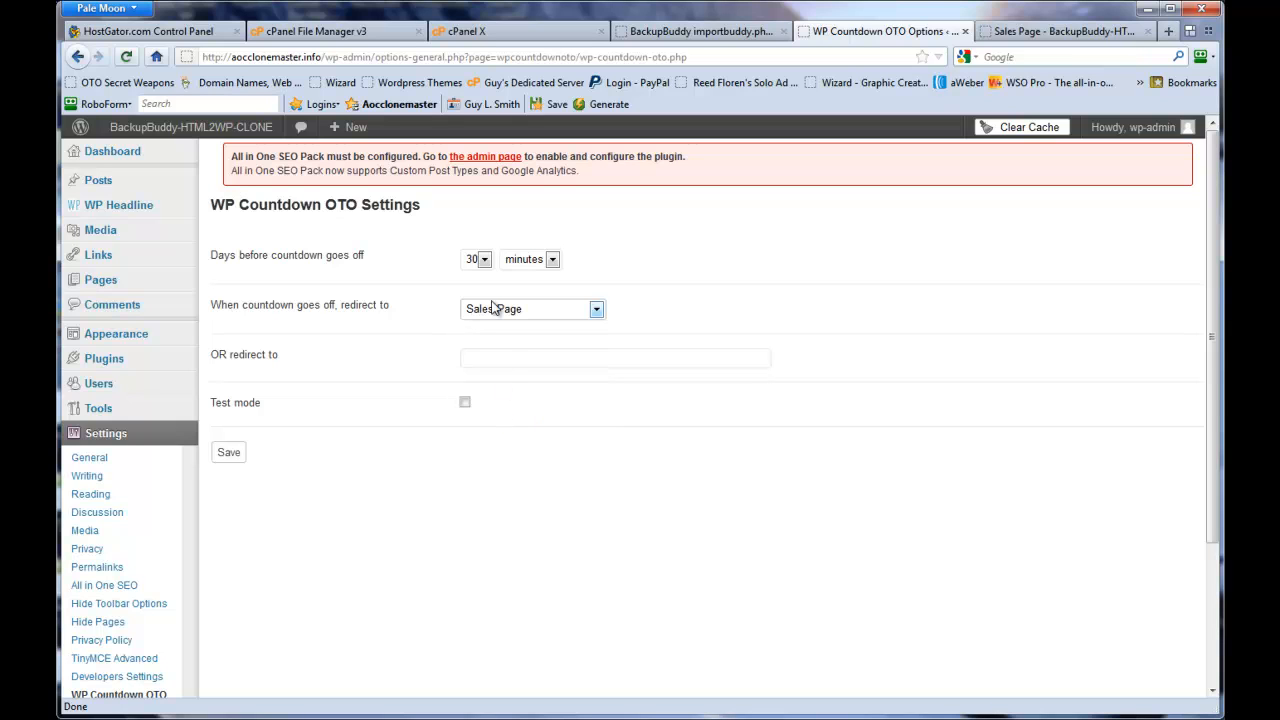
{"action": "left_click", "coordinate": [497, 362]}
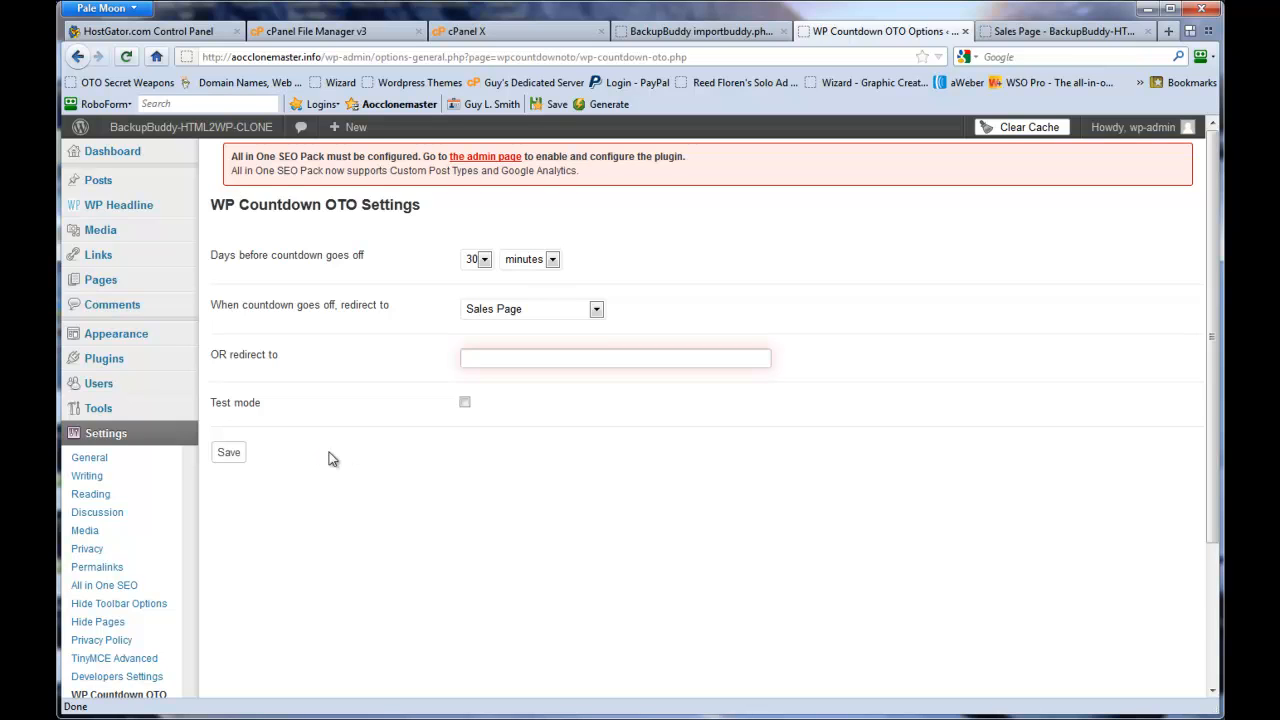
{"action": "left_click", "coordinate": [232, 456]}
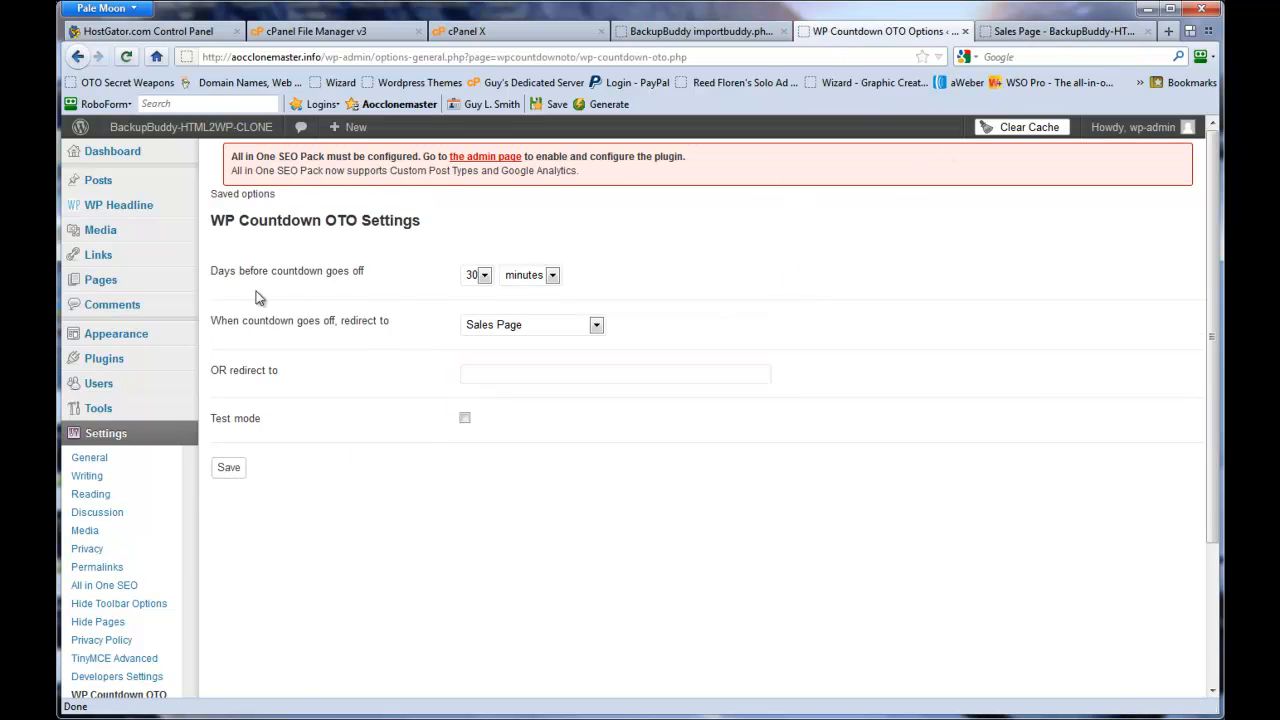
View the published OTO Page in a separate tab from the page list and check its countdown and content down to the footer.
{"action": "mouse_move", "coordinate": [117, 283]}
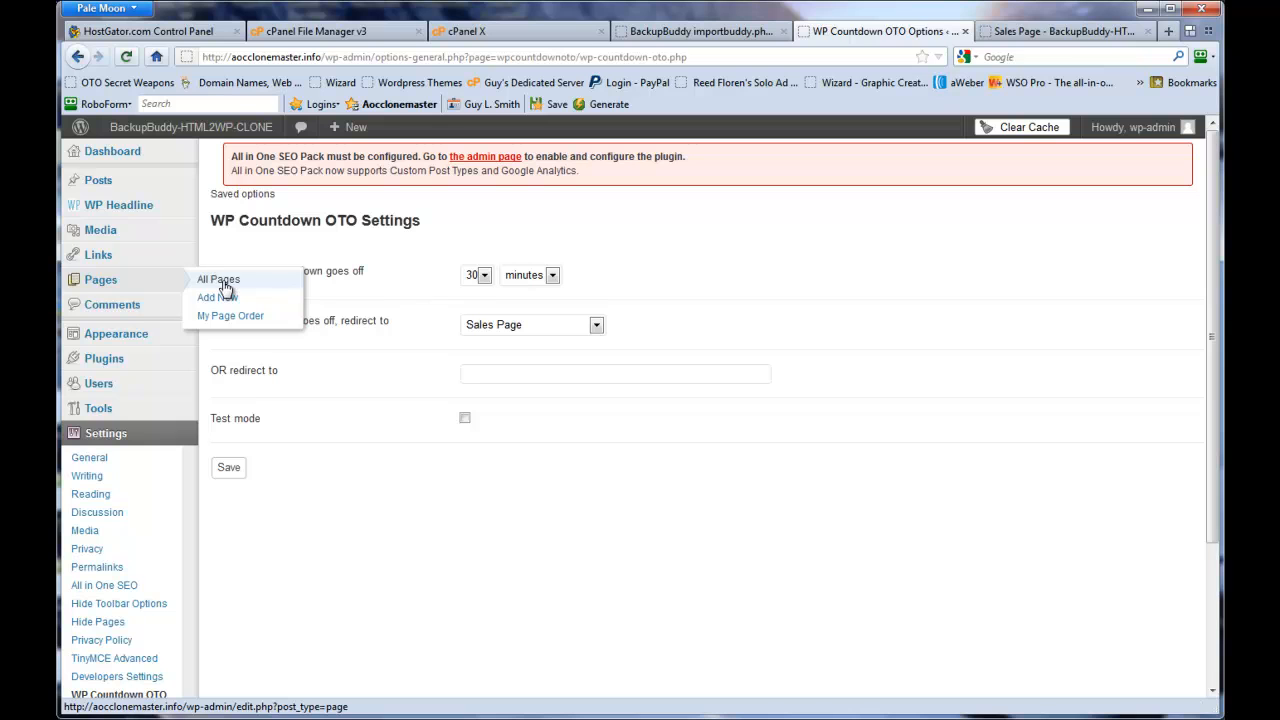
{"action": "left_click", "coordinate": [218, 279]}
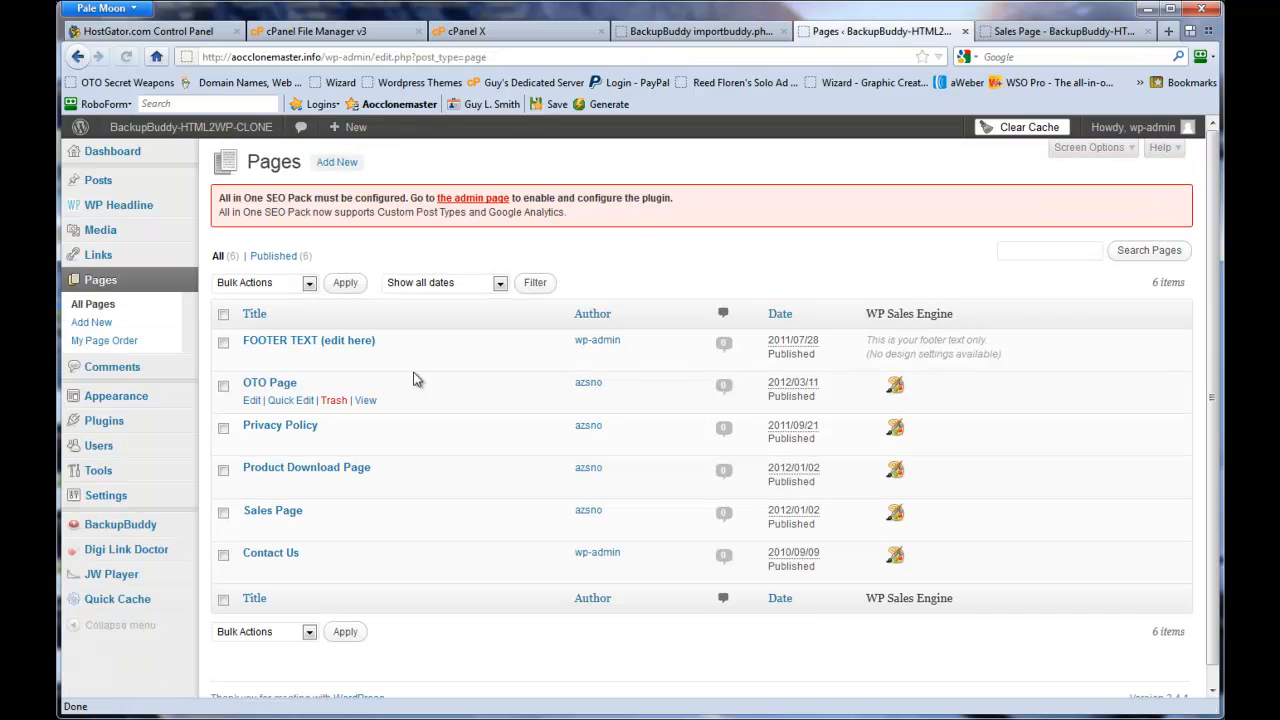
{"action": "right_click", "coordinate": [366, 400]}
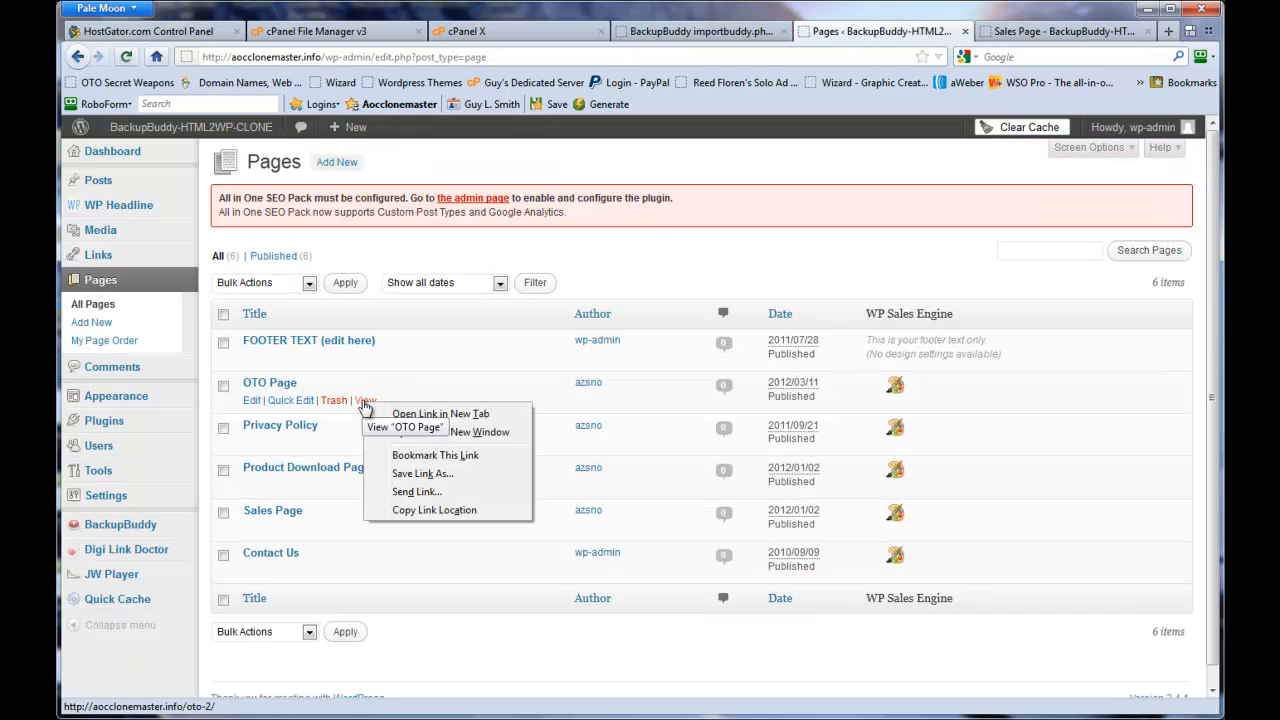
{"action": "left_click", "coordinate": [432, 426]}
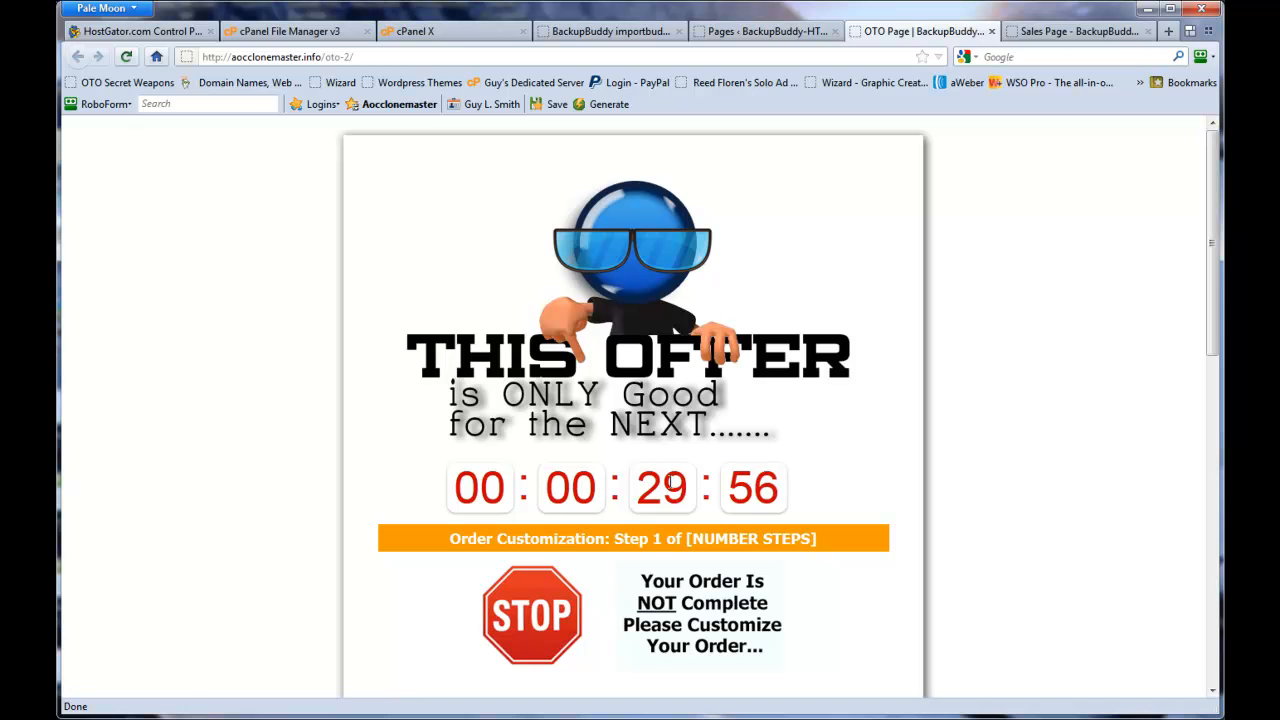
{"action": "left_click_drag", "start_coordinate": [1213, 165], "coordinate": [1220, 490]}
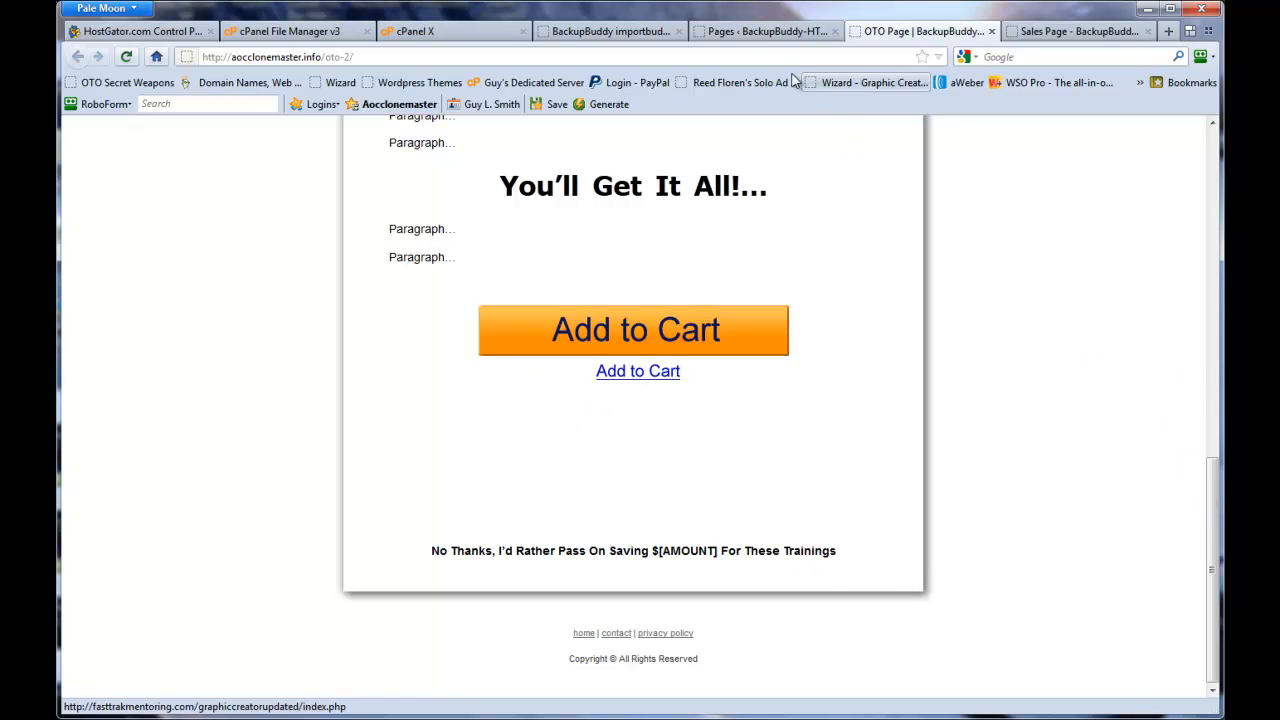
Reopen the OTO Page for editing from the page list, look through its sales text and select the Add to Cart button image.
{"action": "left_click", "coordinate": [745, 35]}
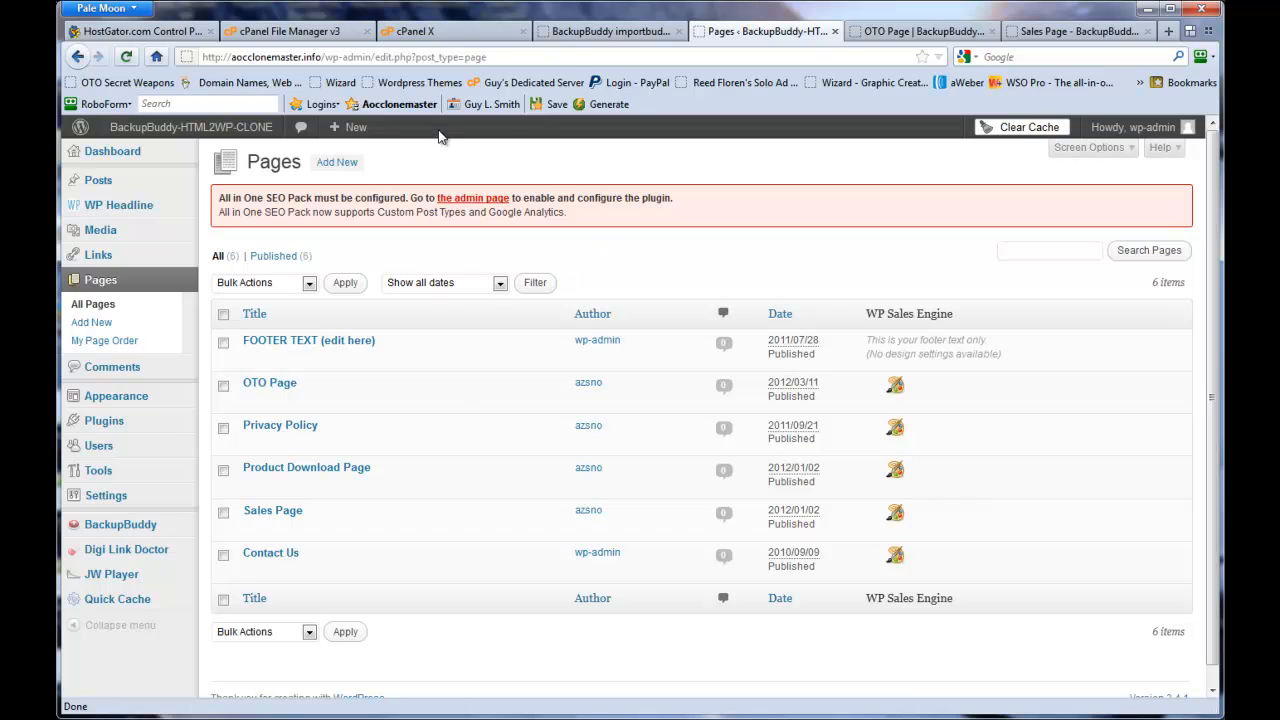
{"action": "left_click", "coordinate": [610, 31]}
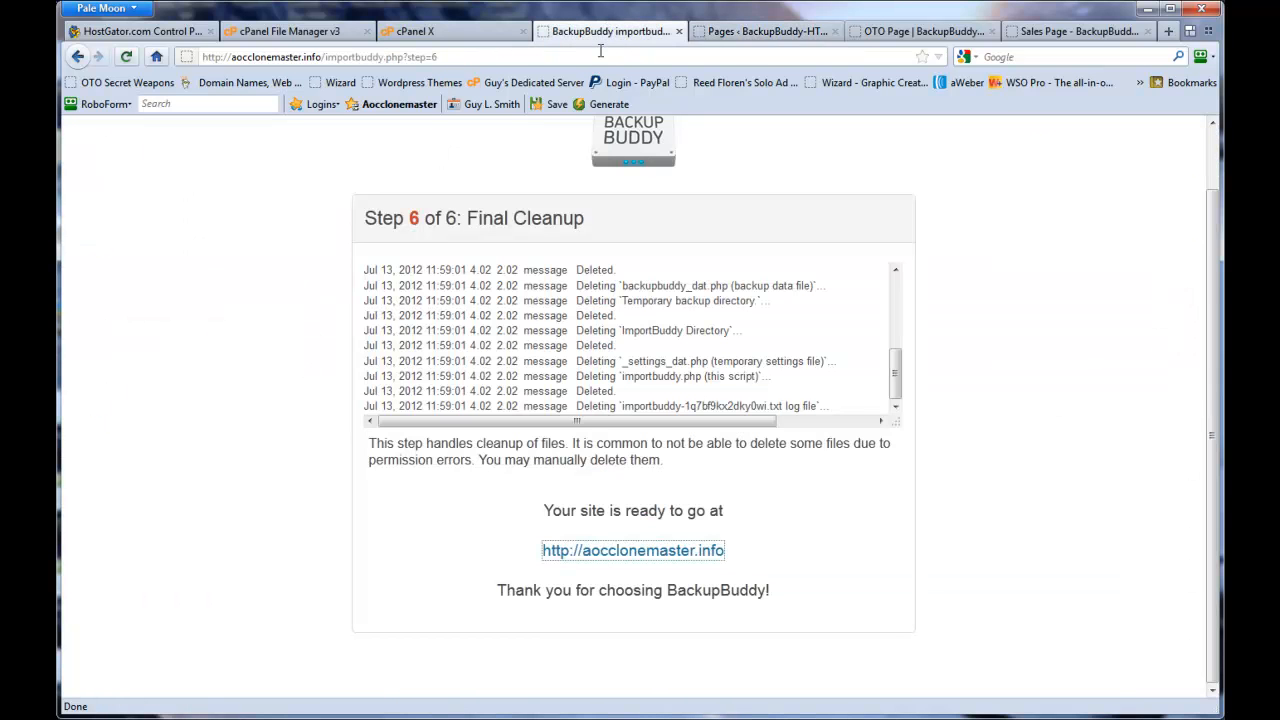
{"action": "left_click", "coordinate": [748, 31]}
{"action": "left_click", "coordinate": [251, 400]}
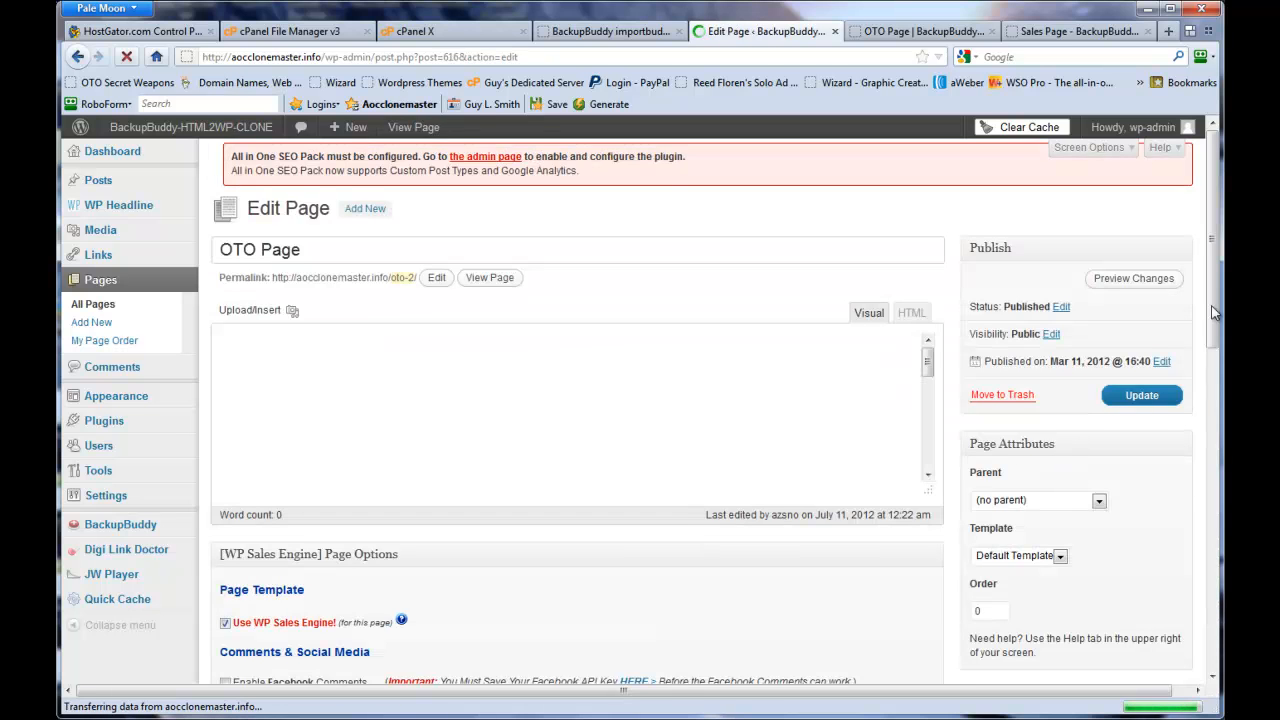
{"action": "left_click_drag", "start_coordinate": [1216, 173], "coordinate": [1216, 205]}
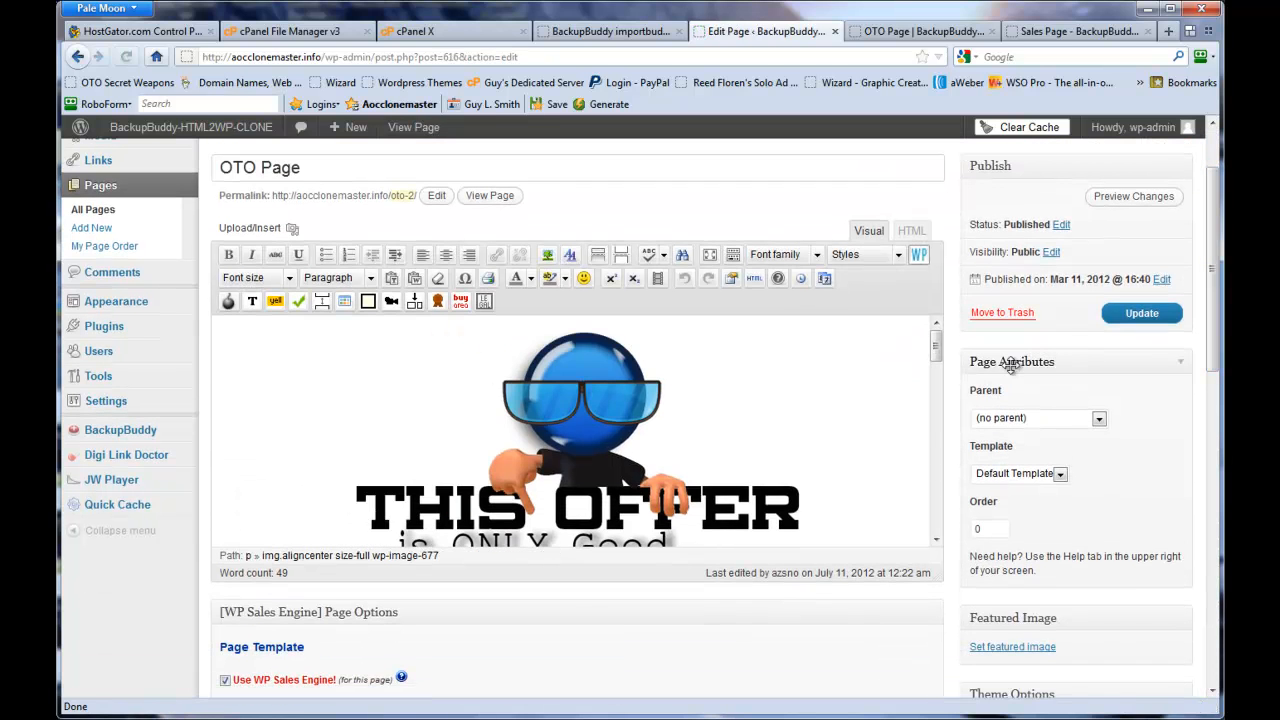
{"action": "left_click_drag", "start_coordinate": [934, 342], "coordinate": [938, 452]}
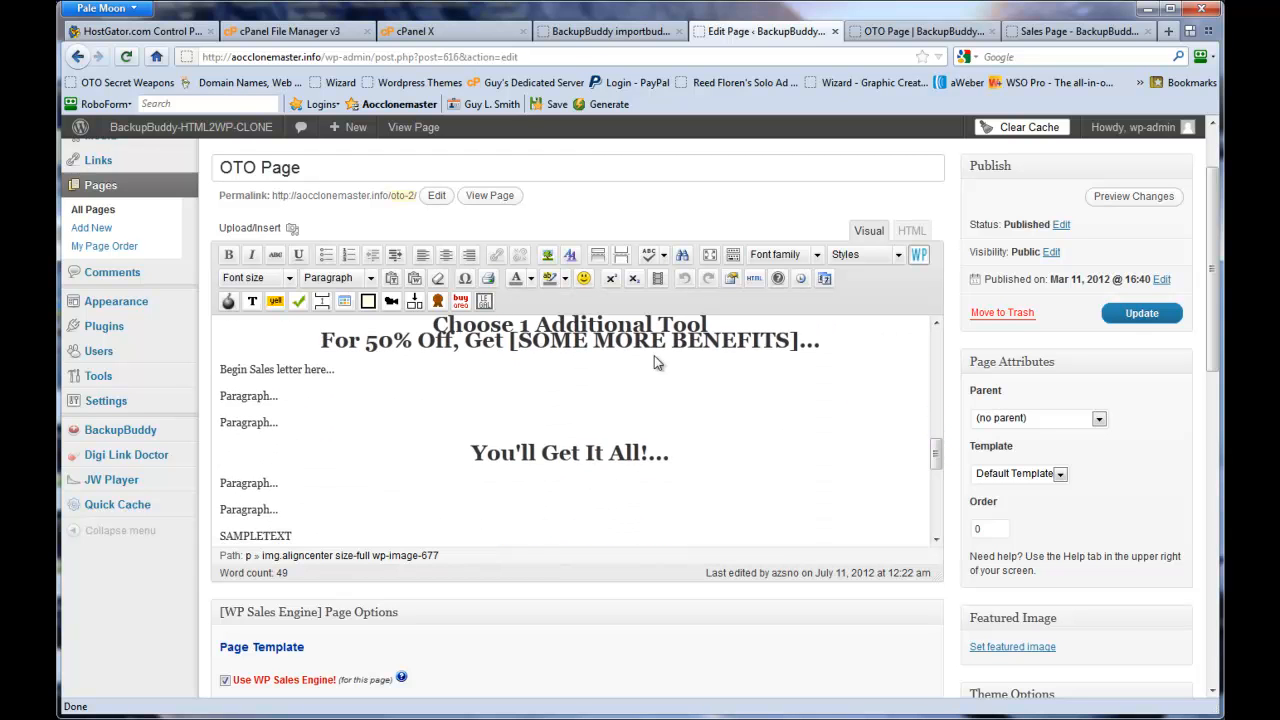
{"action": "left_click_drag", "start_coordinate": [938, 458], "coordinate": [937, 491]}
{"action": "left_click", "coordinate": [590, 403]}
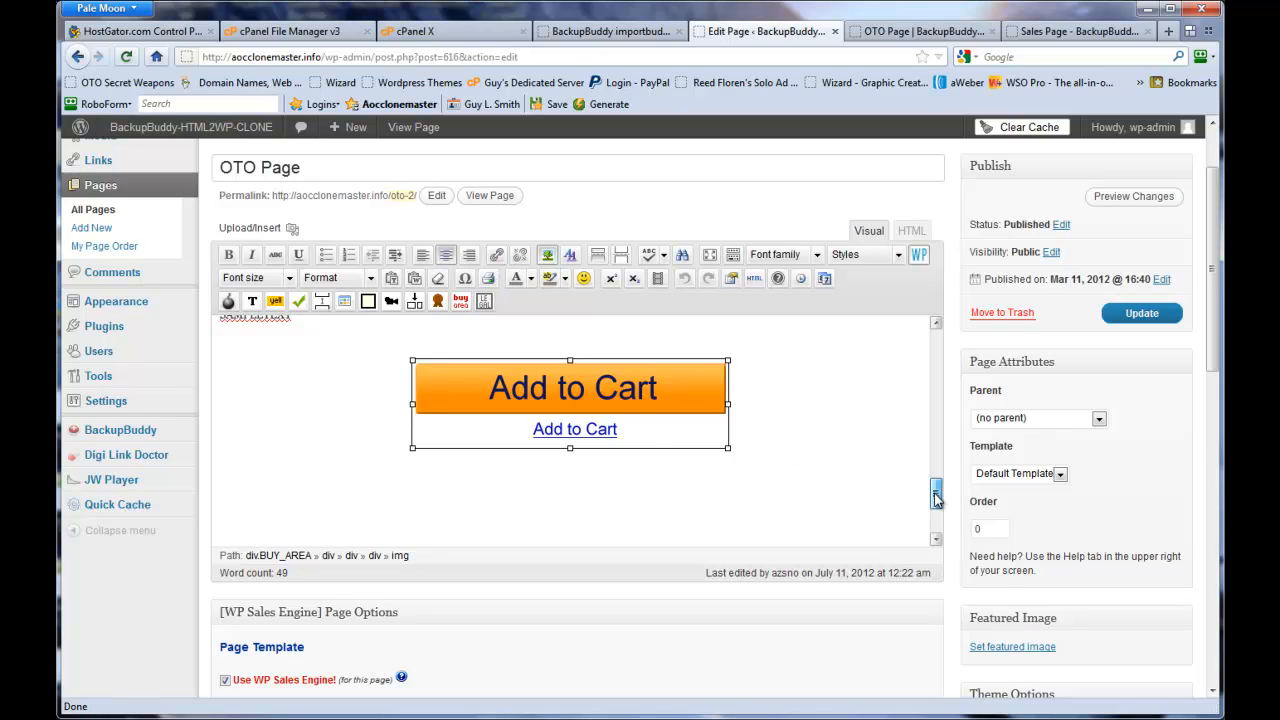
Highlight the "No Thanks, I'd Rather Pass On Saving" line below the buy area in the editor, and highlight the same line on the published page.
{"action": "scroll", "coordinate": [938, 498], "scroll_direction": "down", "scroll_amount": 2}
{"action": "left_click_drag", "start_coordinate": [371, 509], "coordinate": [785, 517]}
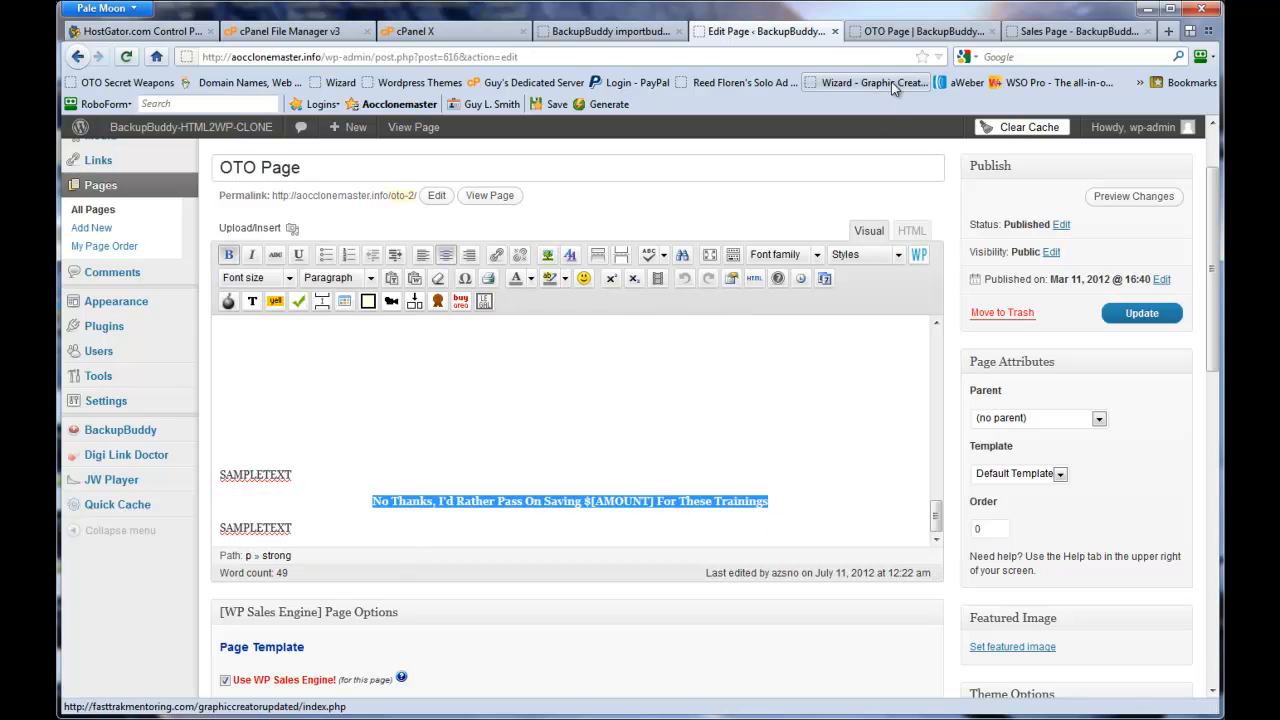
{"action": "left_click", "coordinate": [906, 38]}
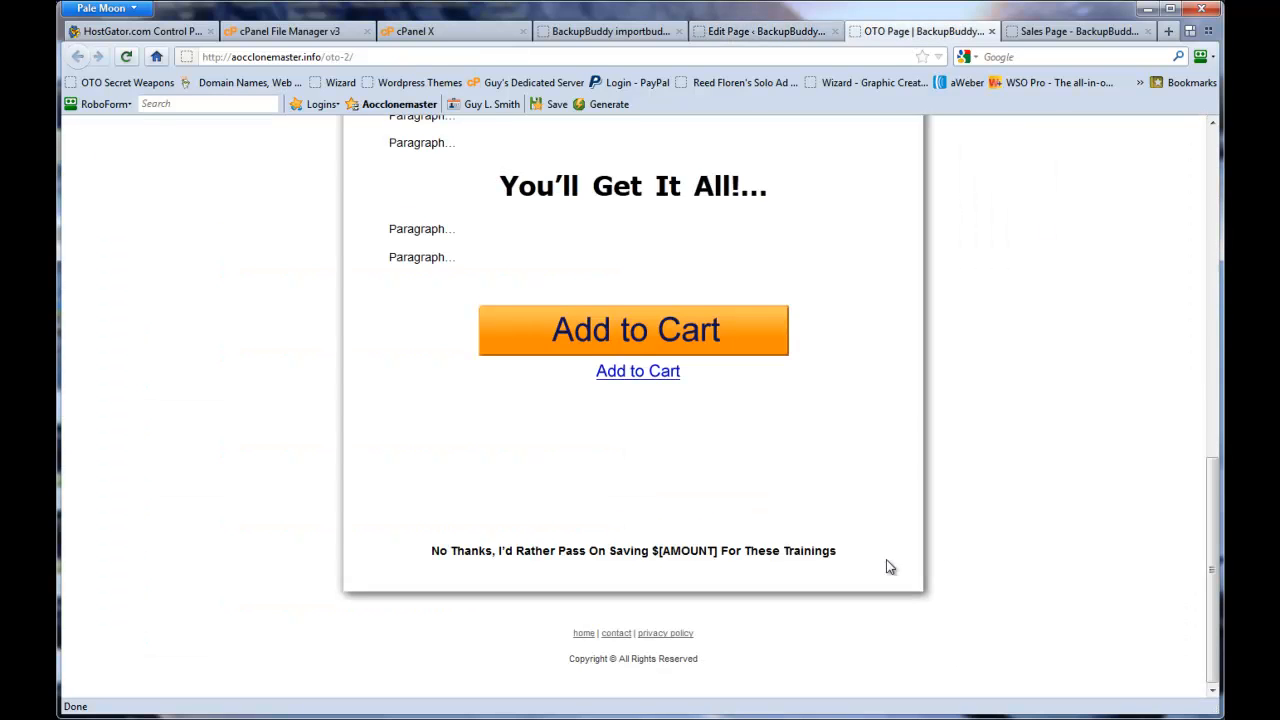
{"action": "left_click_drag", "start_coordinate": [425, 556], "coordinate": [843, 560]}
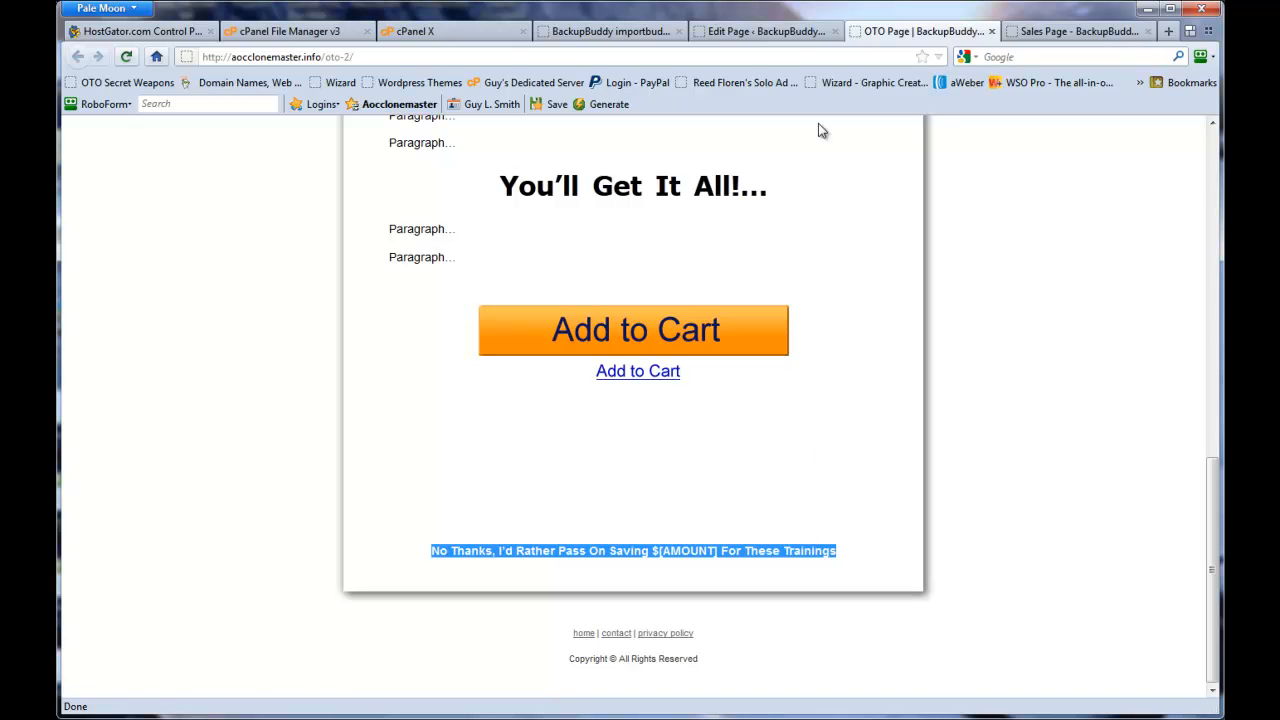
Examine the link properties for the highlighted "No Thanks" line in the OTO Page editor, and leave without inserting a link.
{"action": "left_click", "coordinate": [783, 37]}
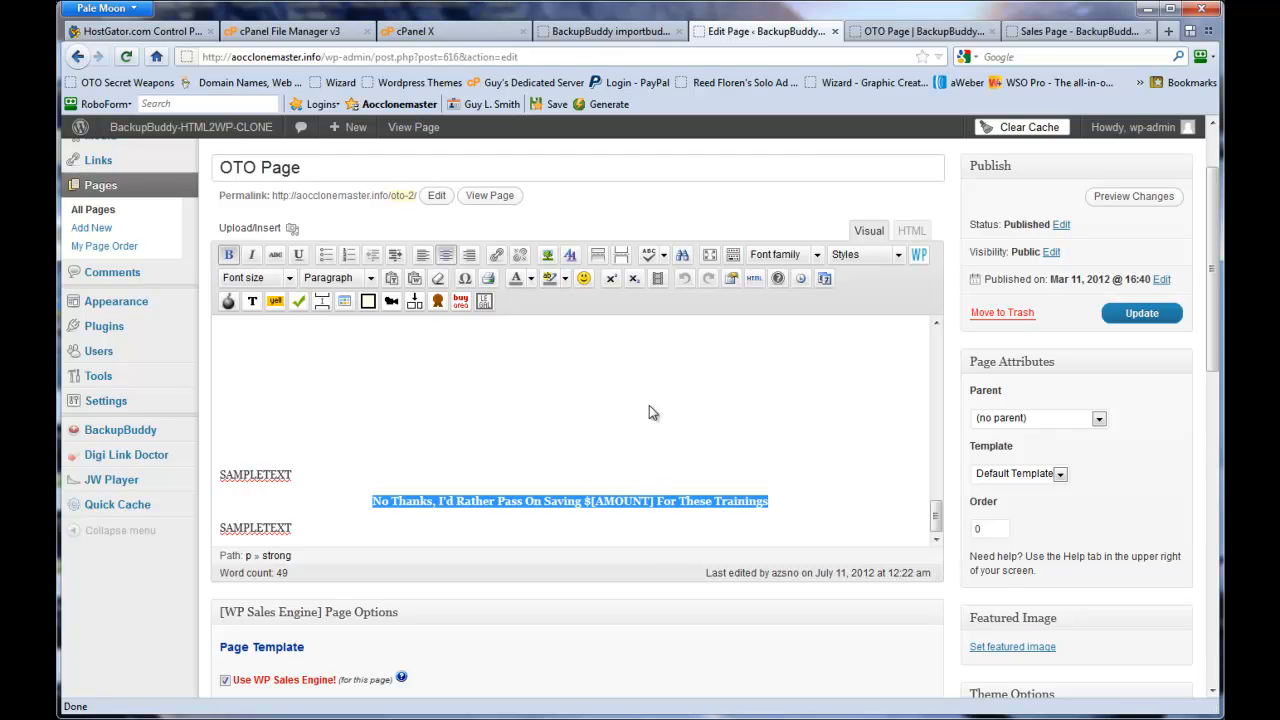
{"action": "left_click", "coordinate": [496, 254]}
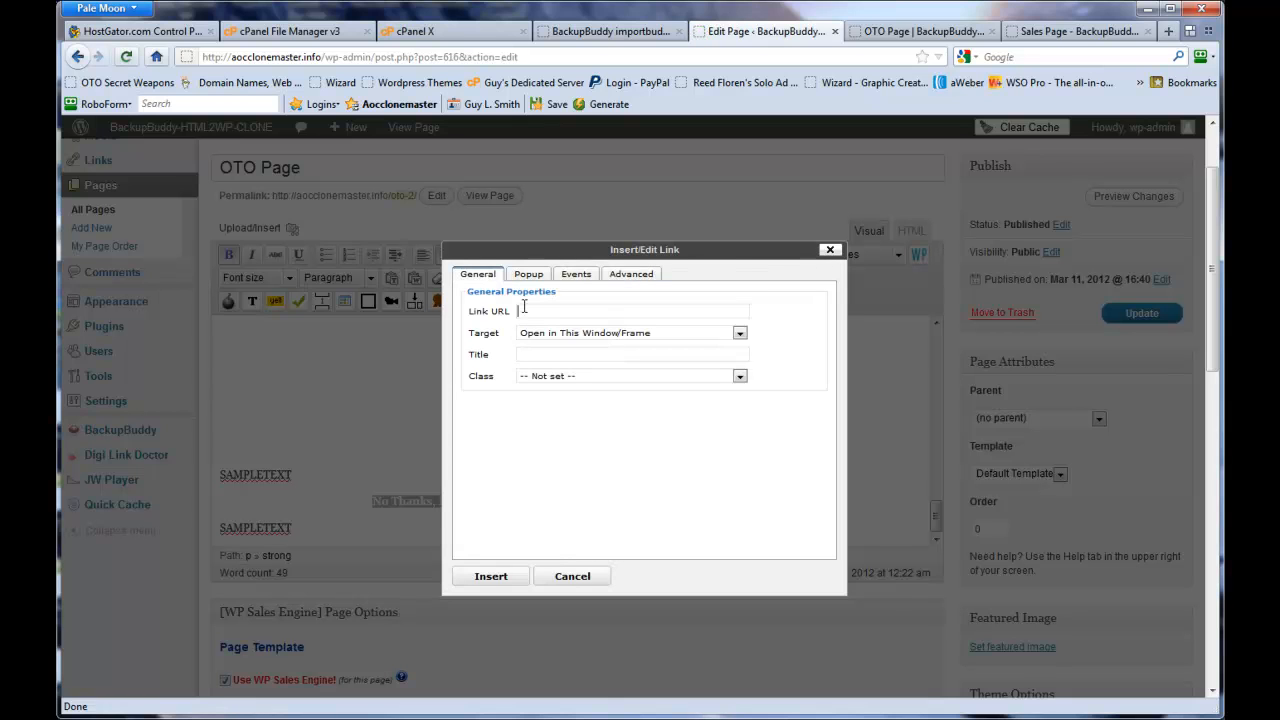
{"action": "left_click", "coordinate": [568, 577]}
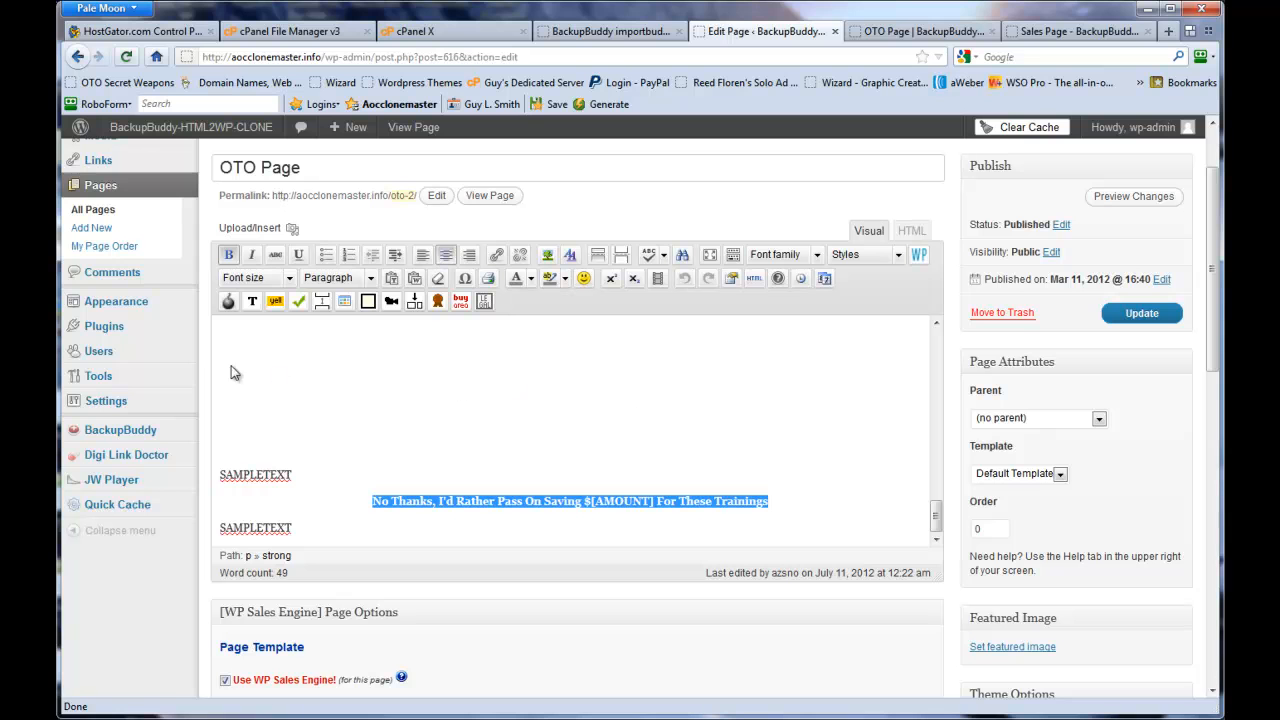
Return to the list of all pages and look through the available site settings sections down to XML-Sitemap.
{"action": "left_click", "coordinate": [98, 219]}
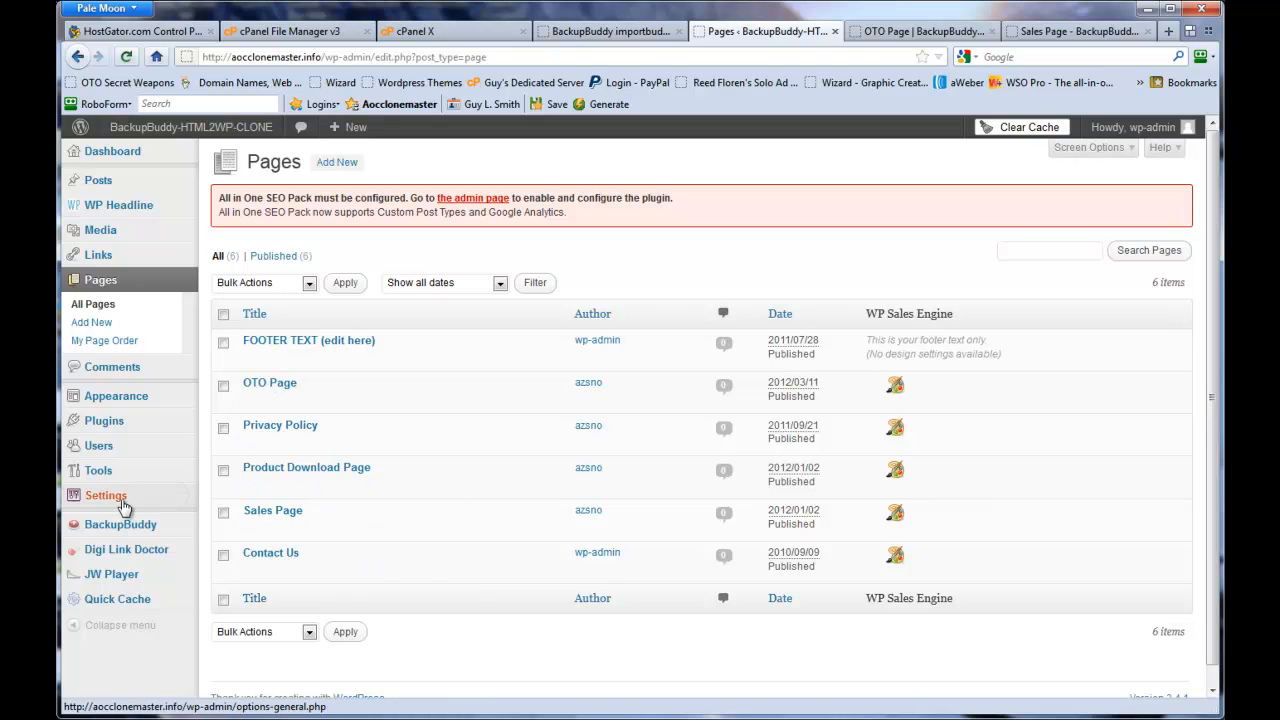
{"action": "mouse_move", "coordinate": [124, 507]}
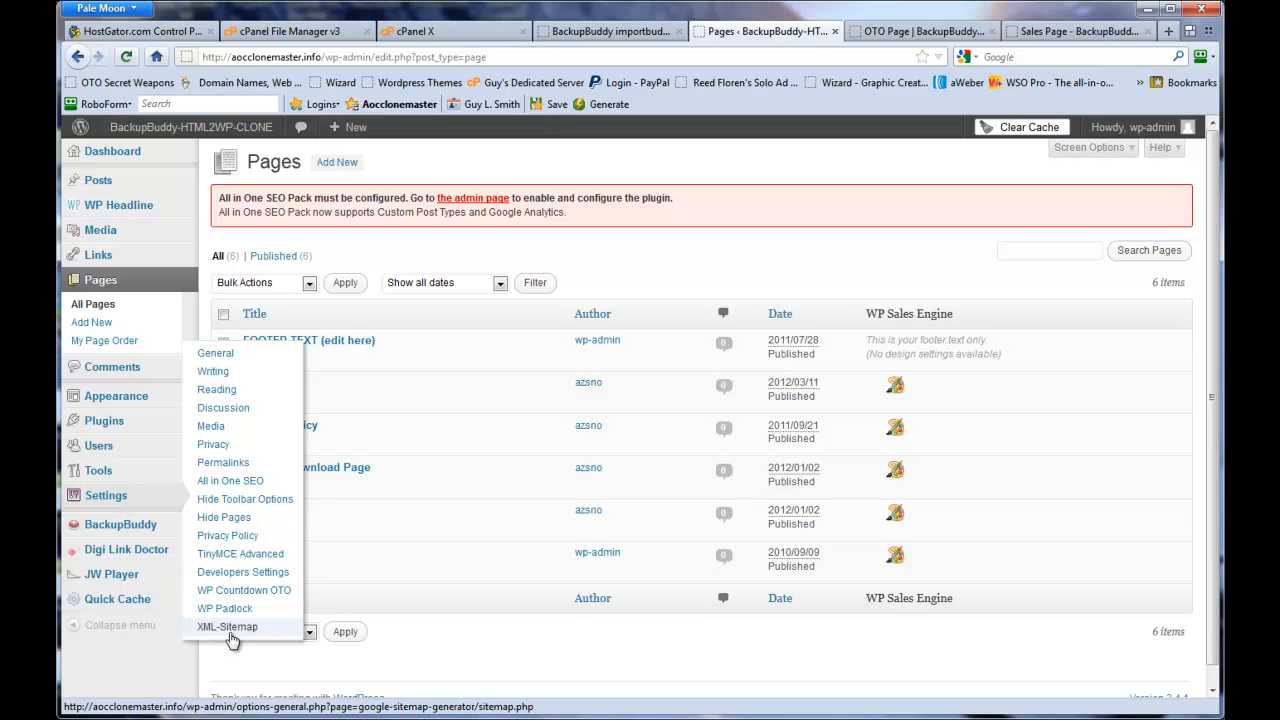